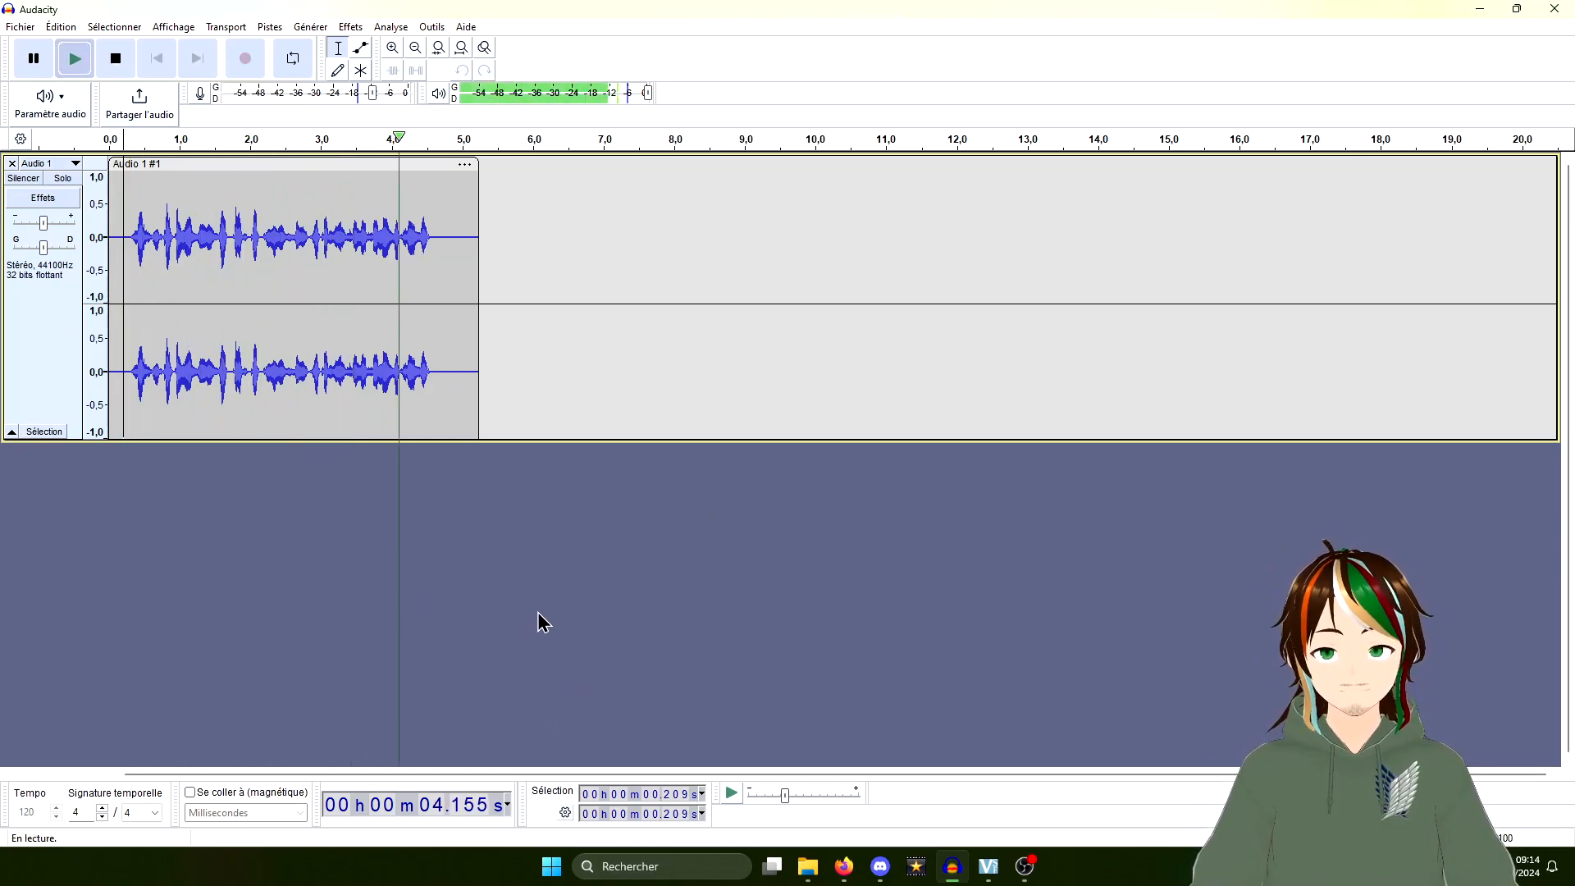
Step: Stop the playback and place the playback cursor near the start of the clip, at about 0.17 s
key("space")
left_click(459, 272)
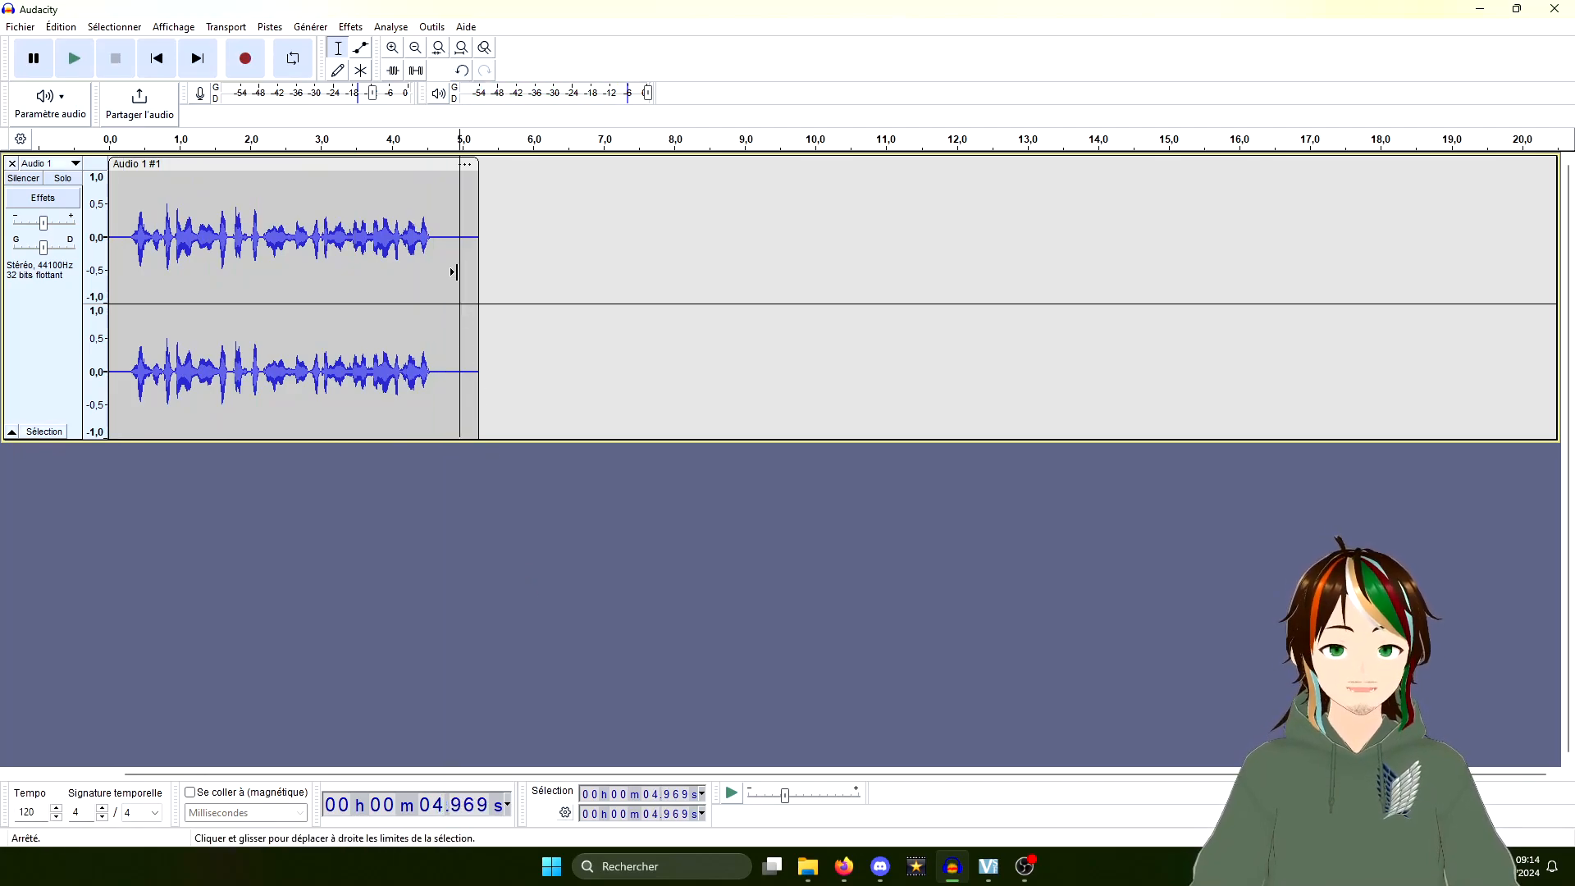
left_click(121, 233)
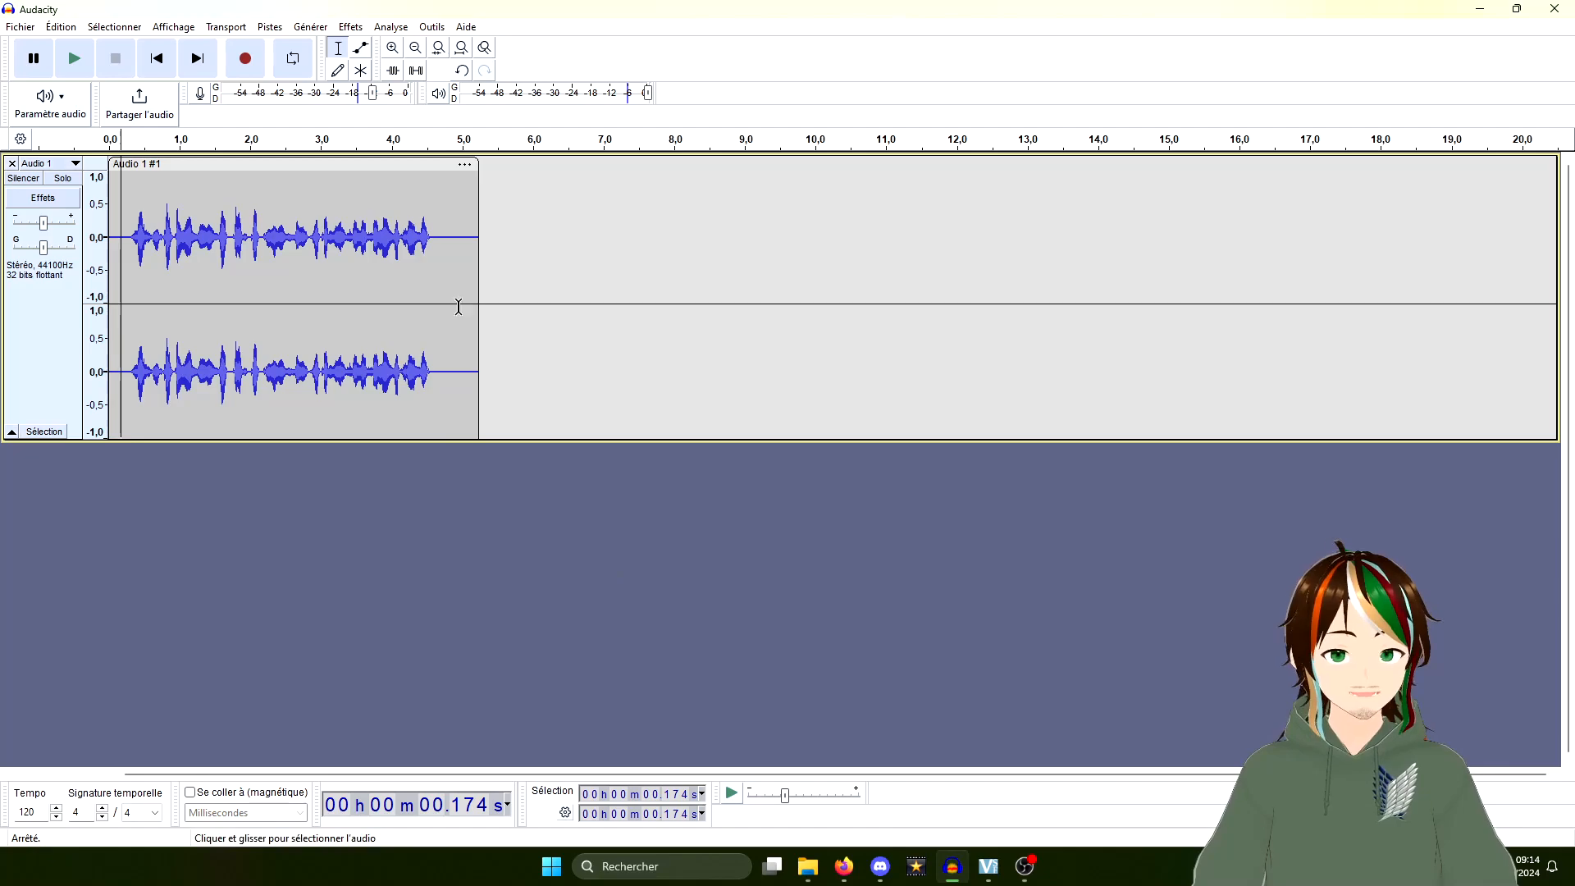
Step: Select the whole clip and set the Change Pitch effect's target note to Fa♯/Sol♭
double_click(423, 238)
left_click(350, 27)
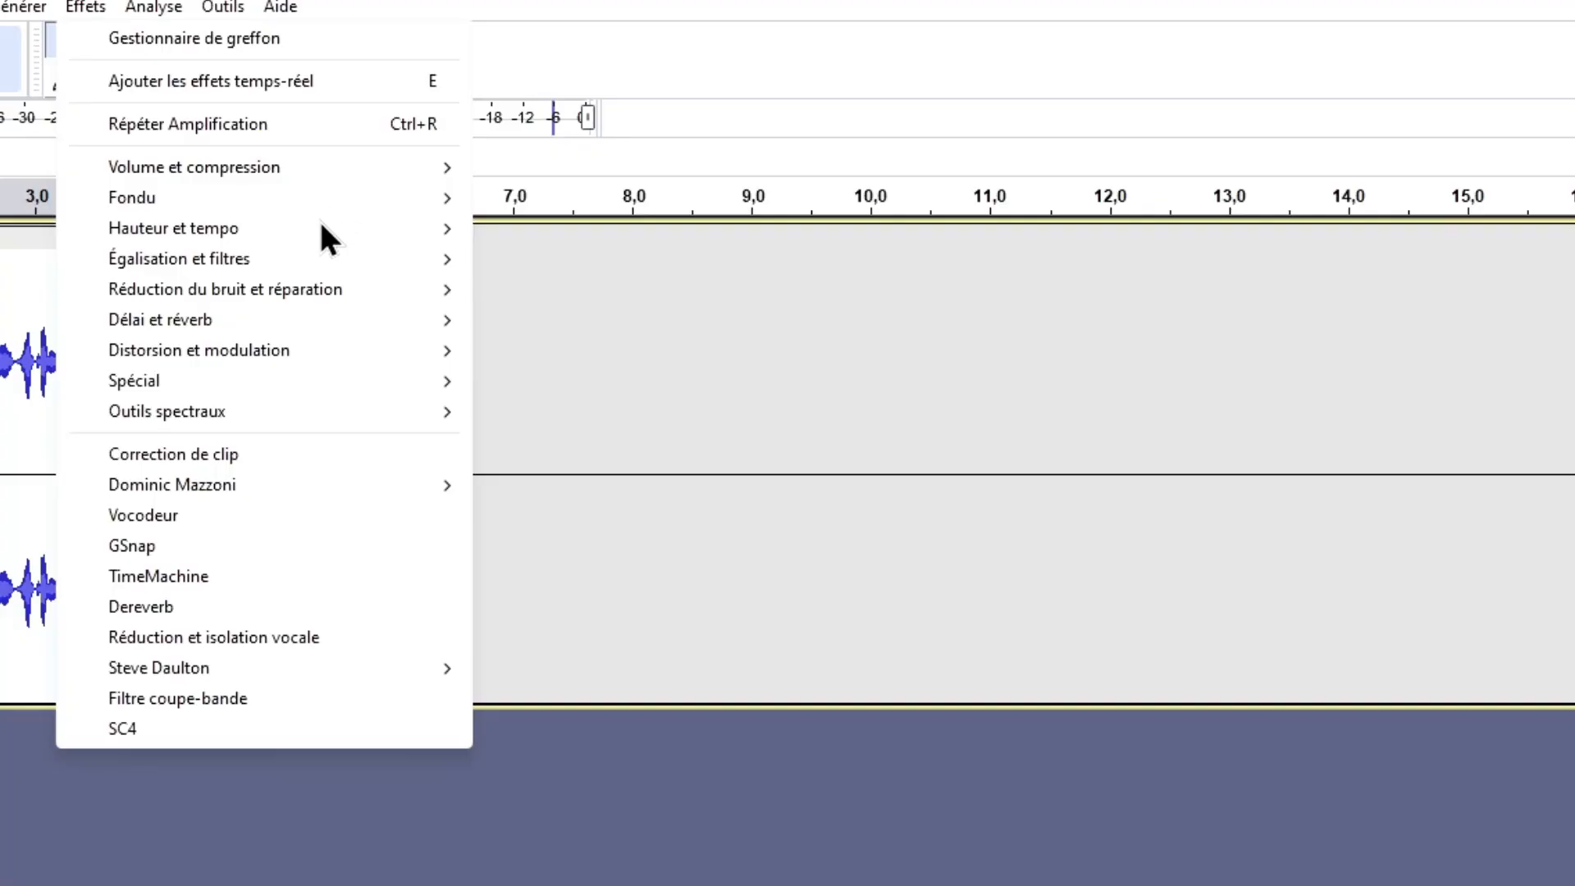
mouse_move(519, 157)
left_click(548, 229)
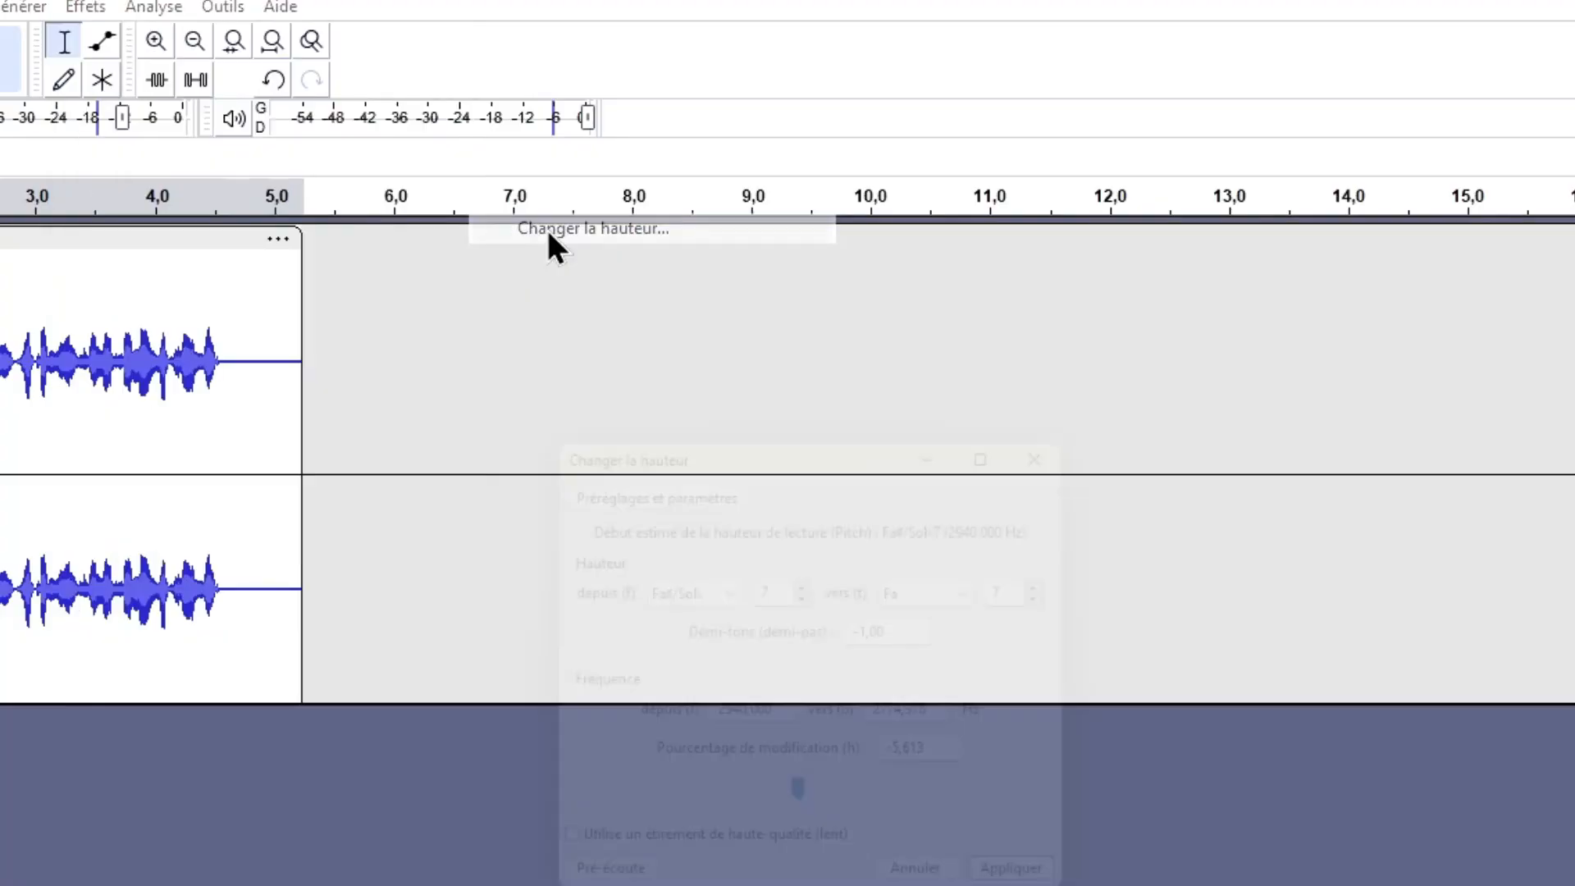
left_click(902, 590)
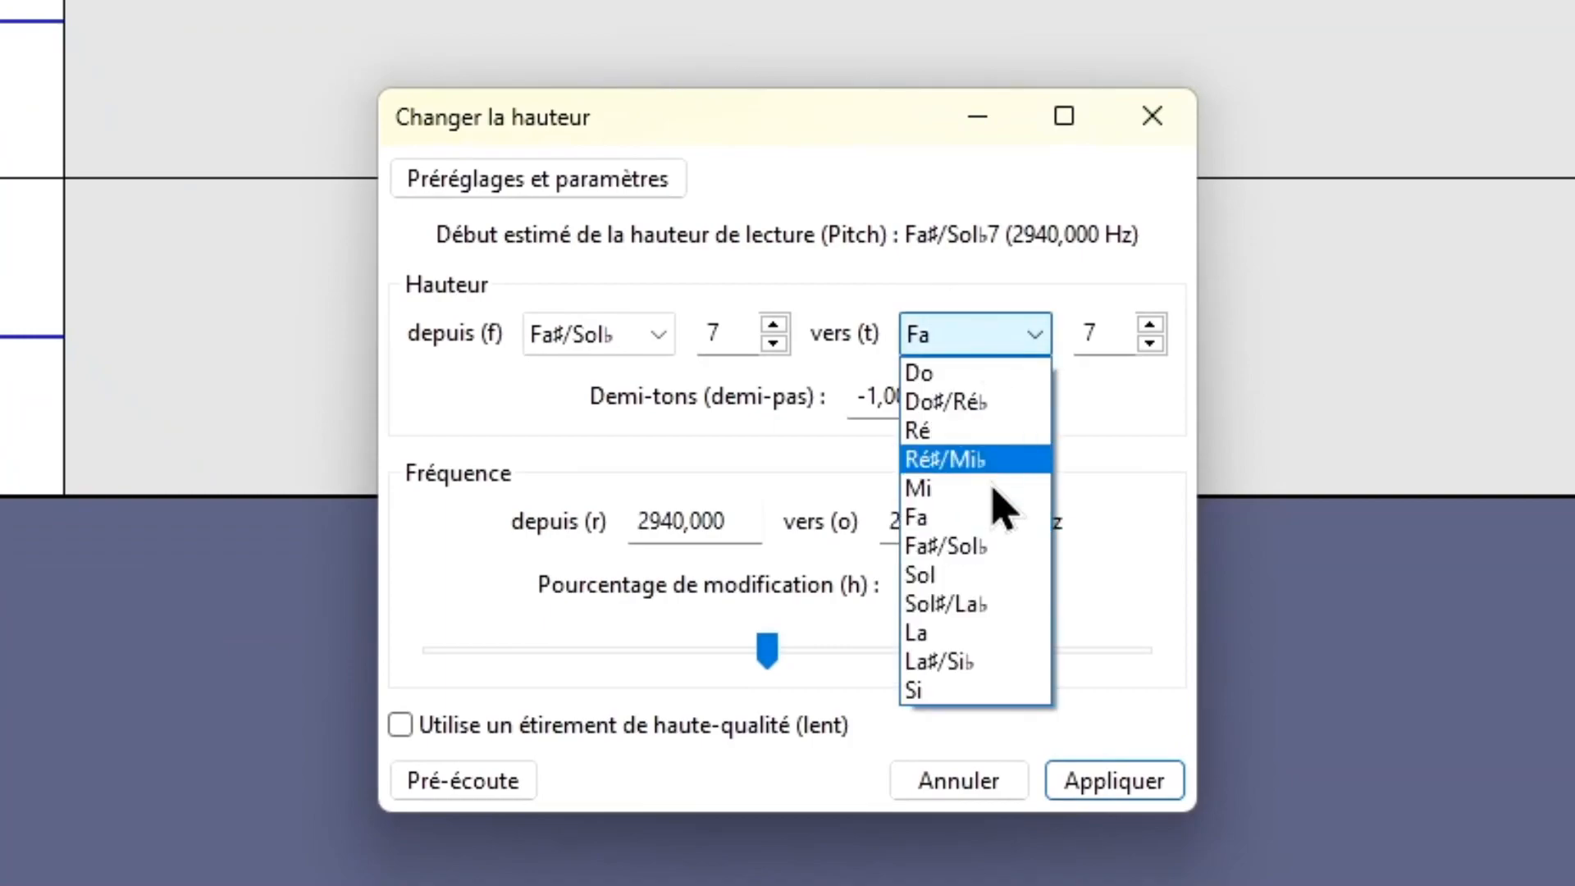
left_click(991, 545)
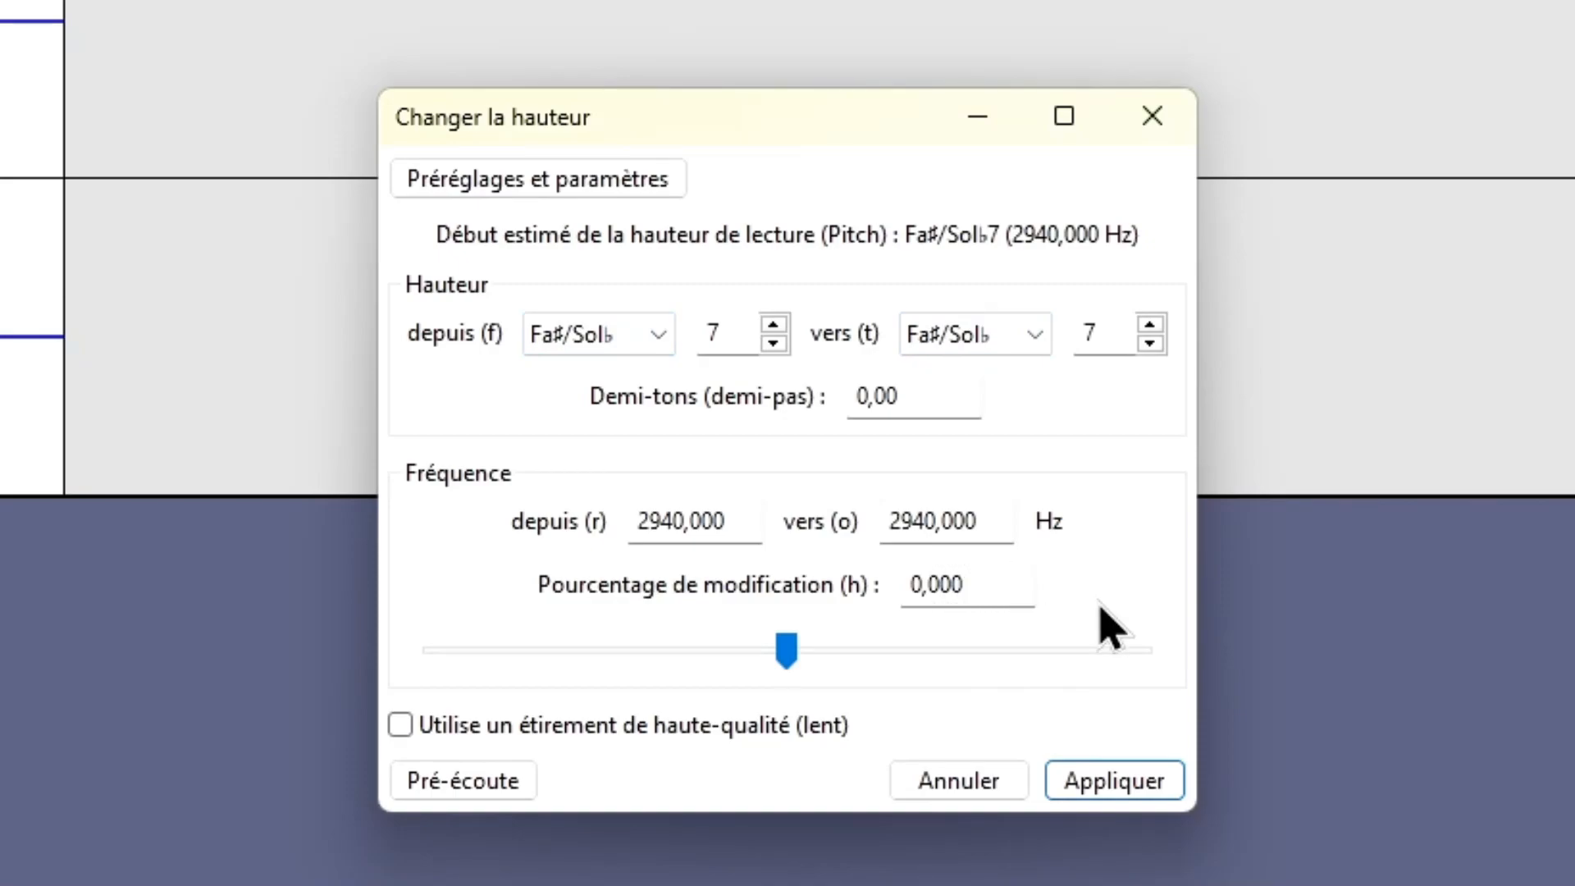
Step: Switch the pitch effect's target note to Sol, then Fa, and back to Sol
left_click(943, 338)
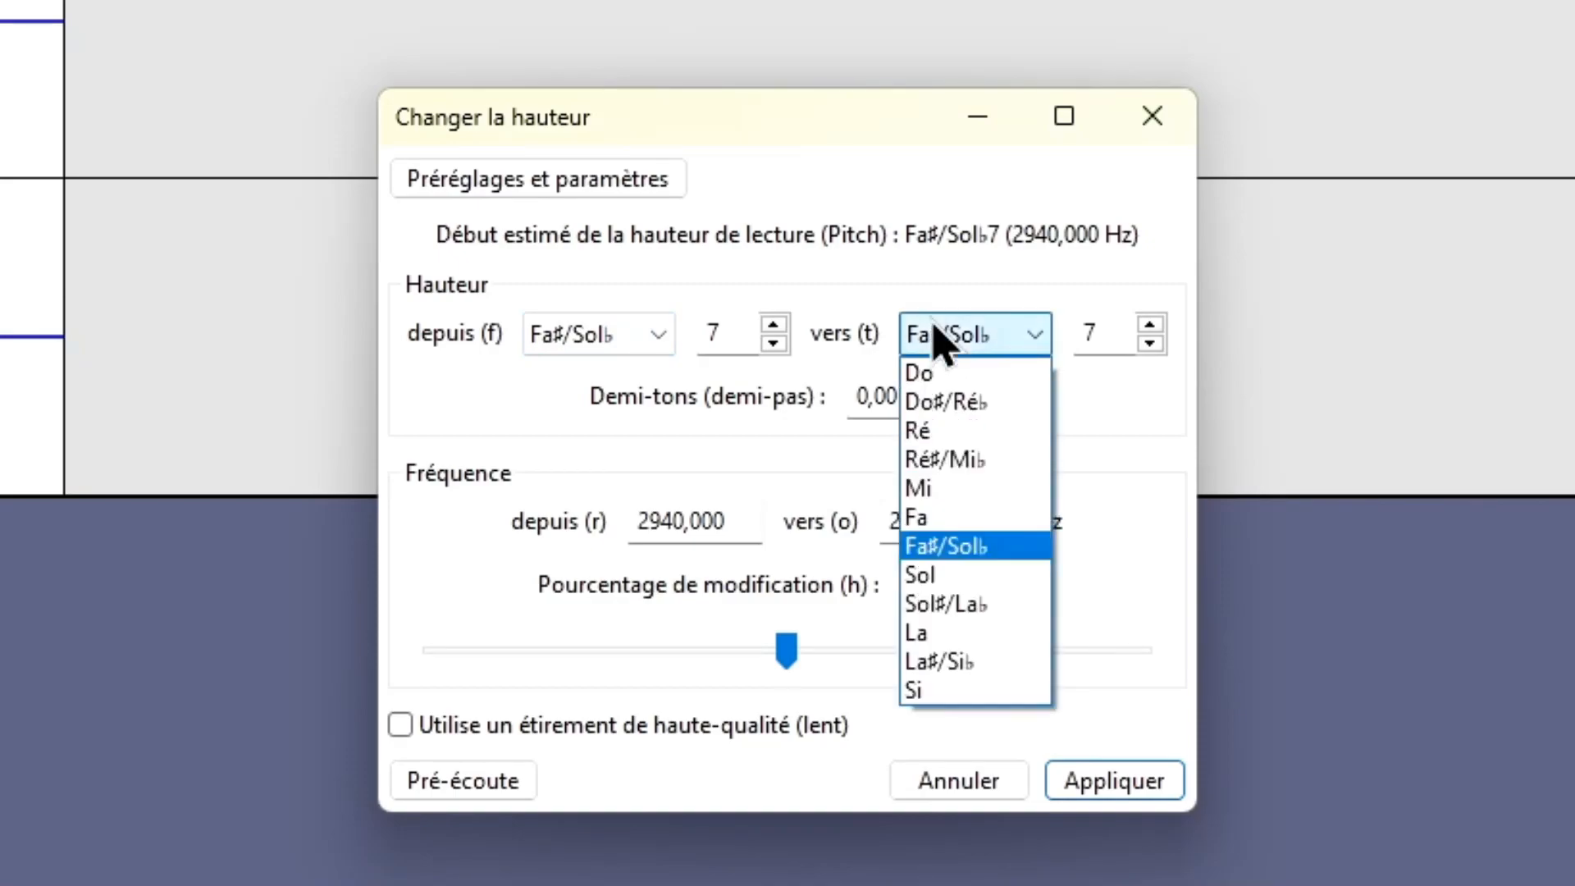
left_click(974, 577)
left_click(993, 346)
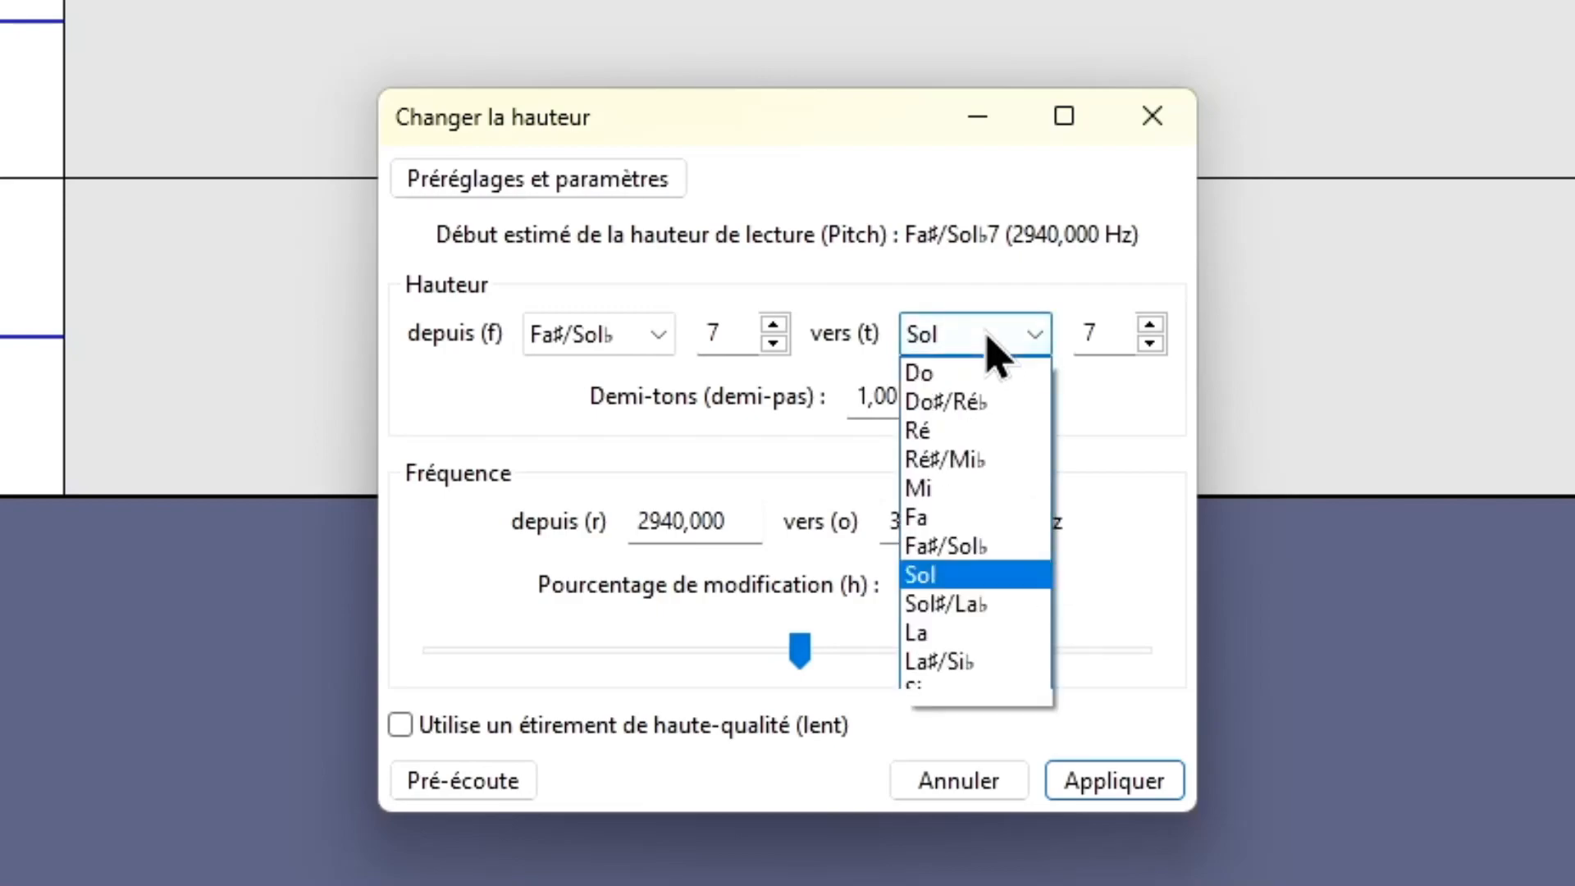
left_click(982, 518)
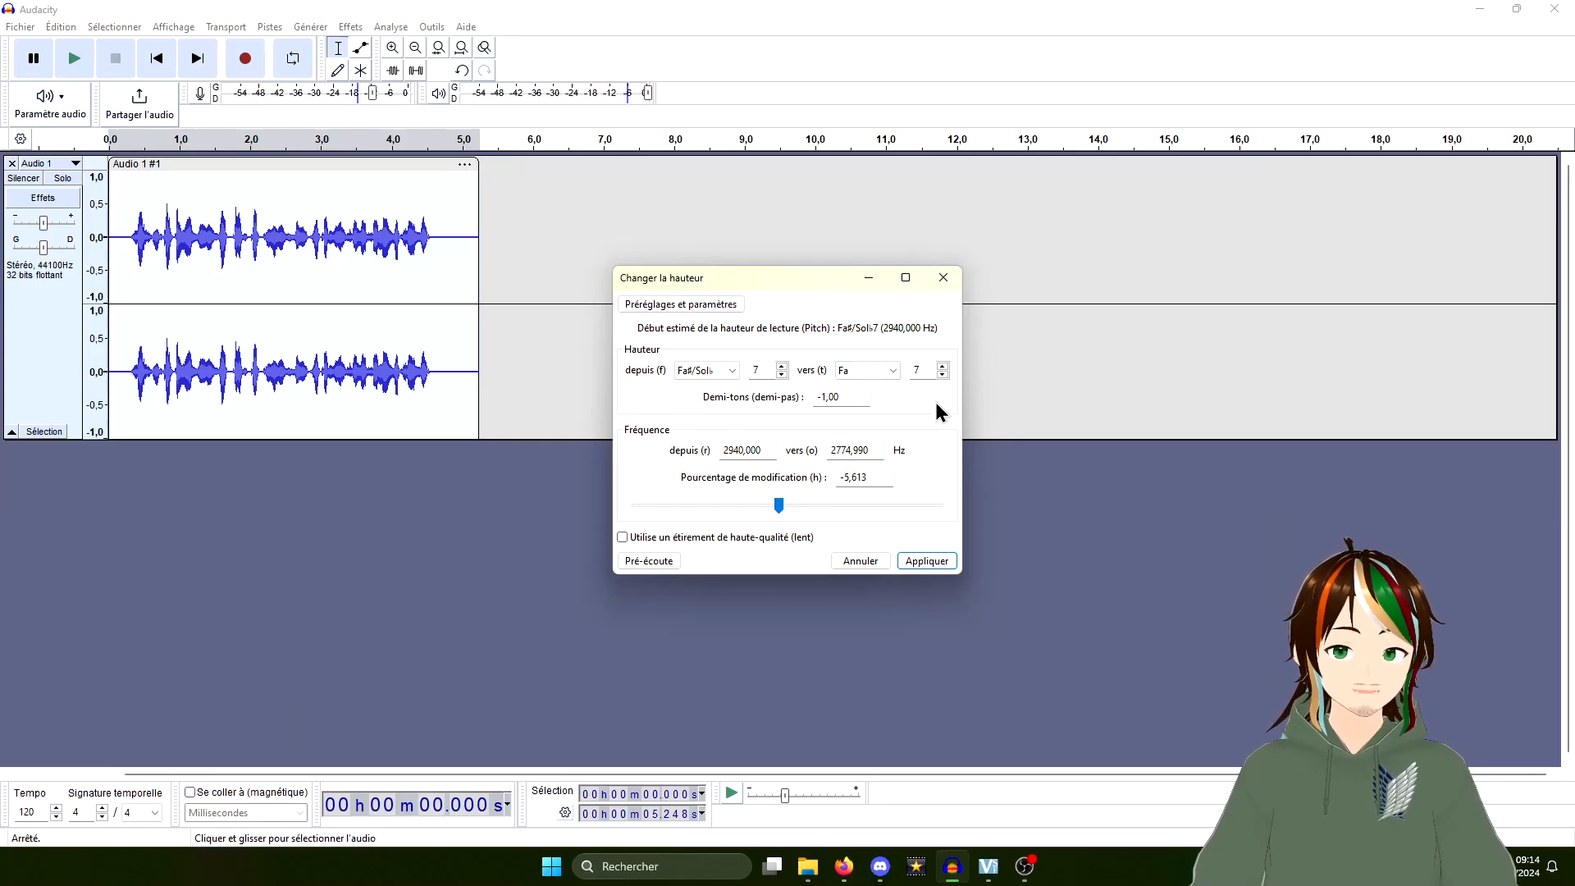
left_click(870, 371)
left_click(897, 472)
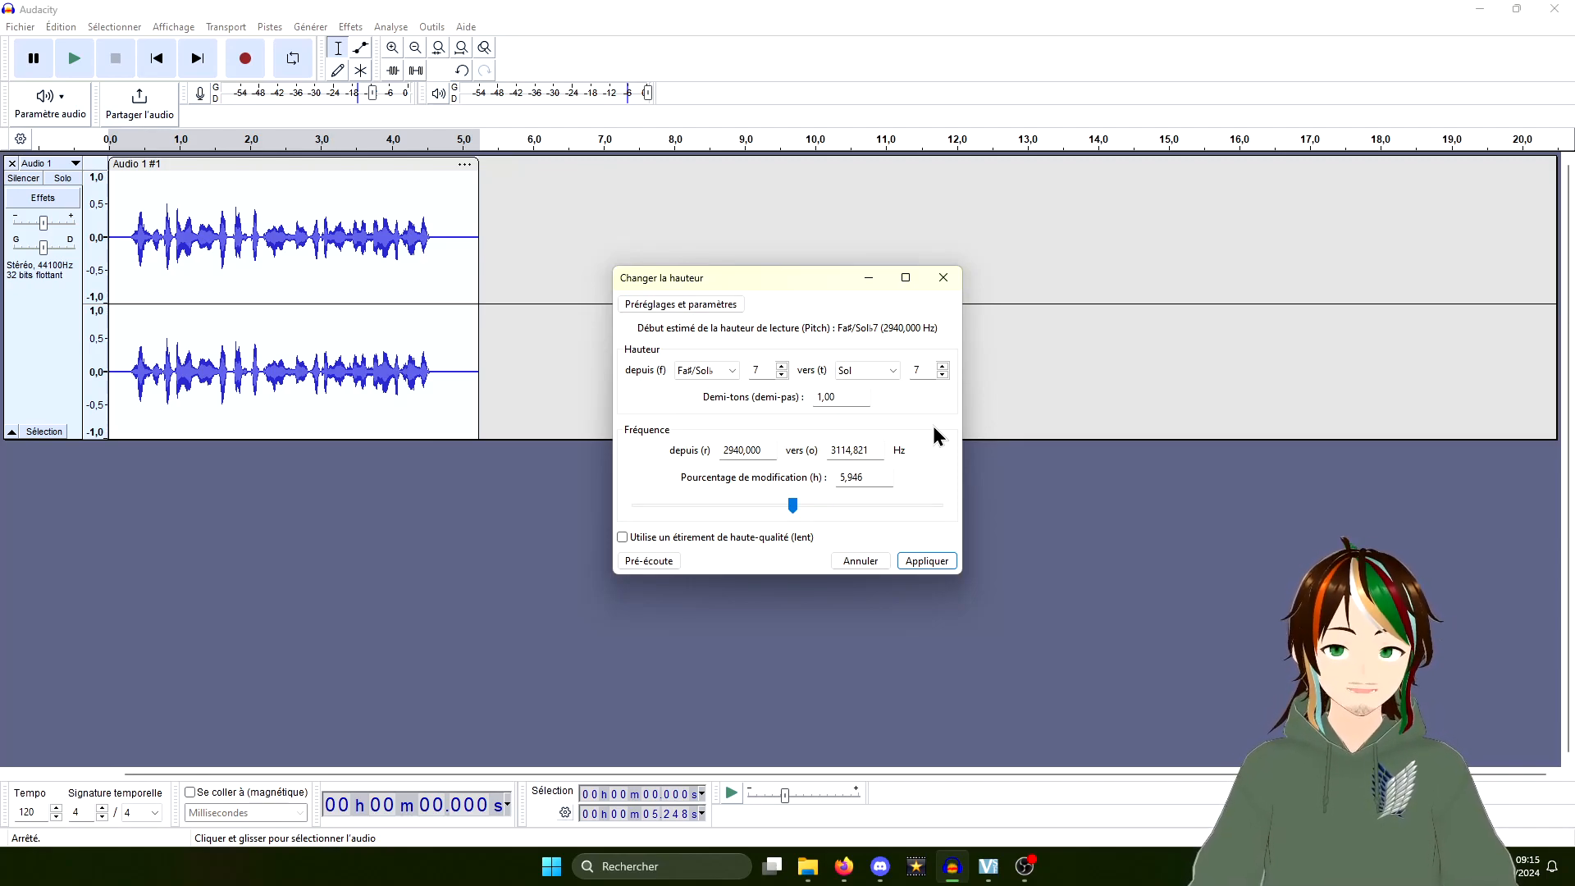
Step: Apply the pitch change to the clip with Ré as the target note and play it from about 0.2 s
left_click(871, 371)
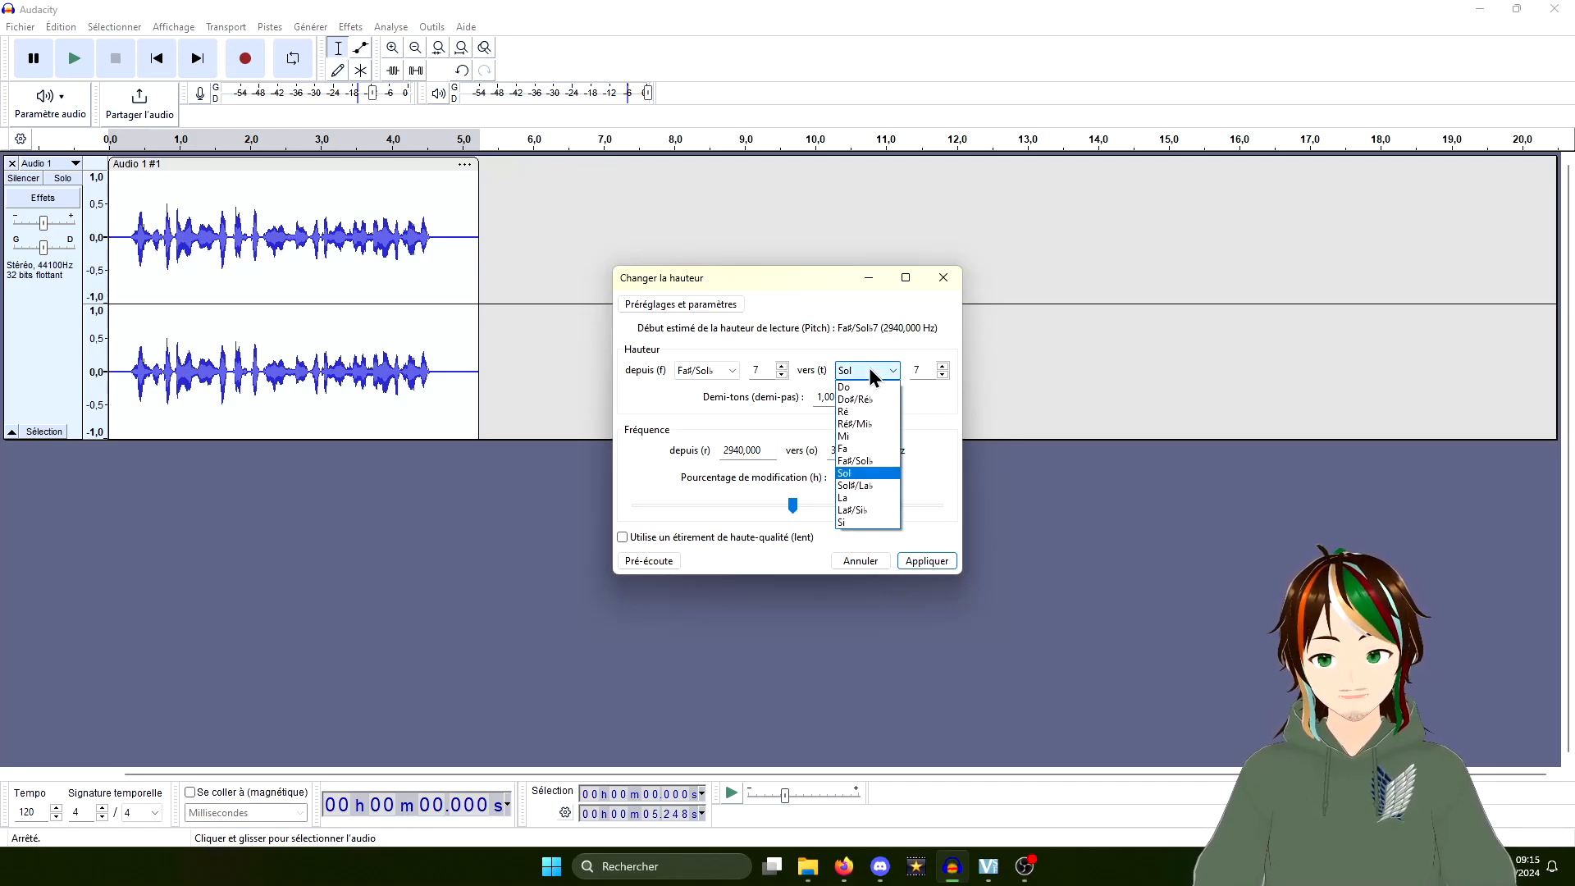
left_click(870, 430)
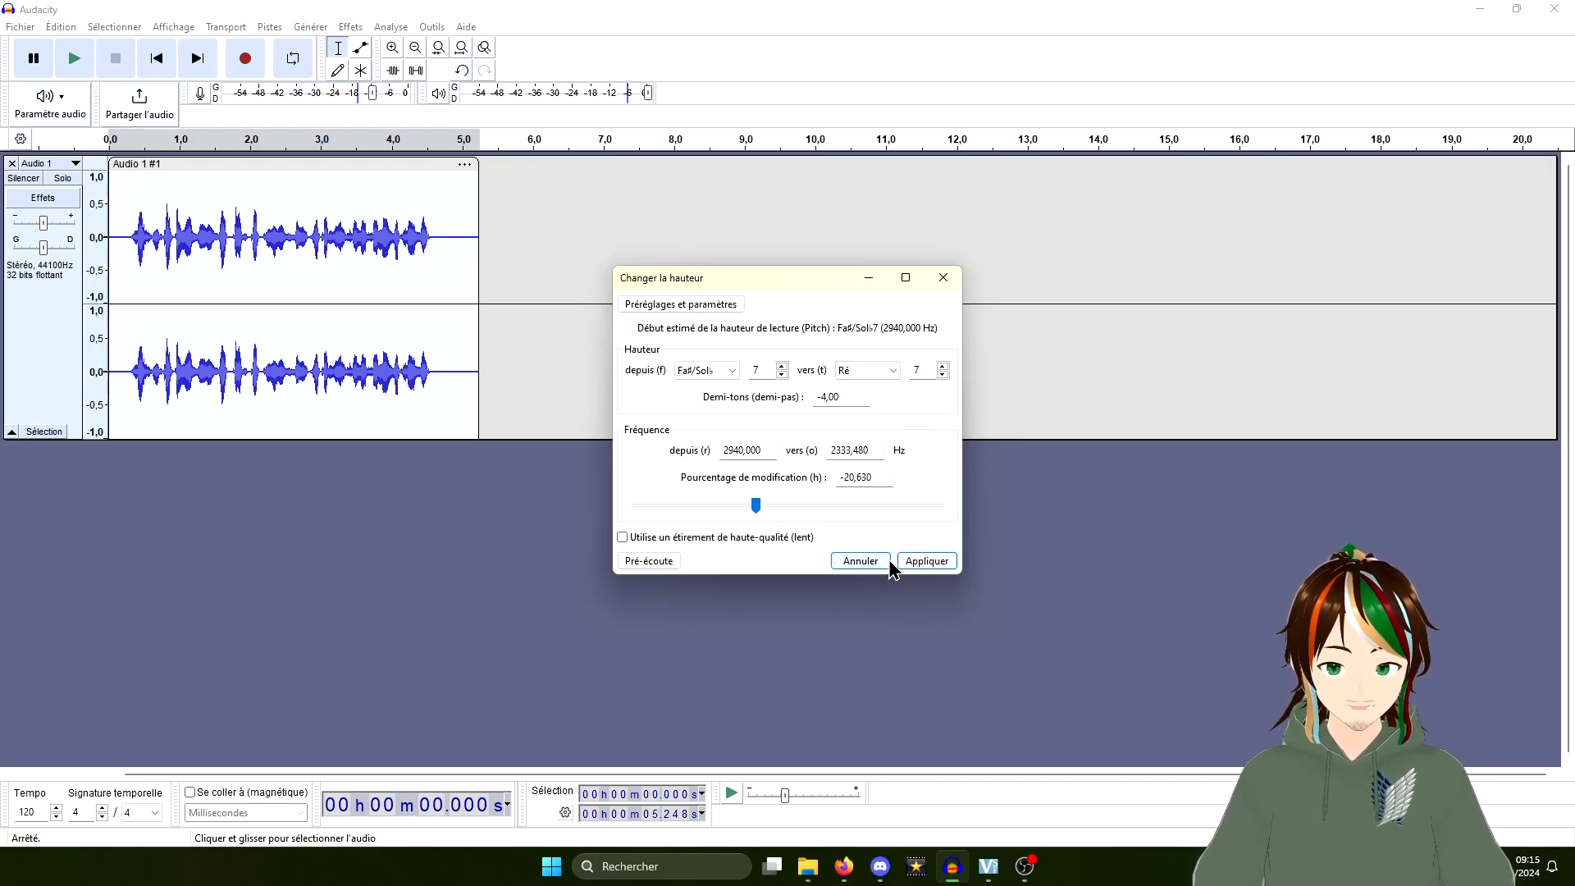
left_click(926, 561)
left_click(121, 232)
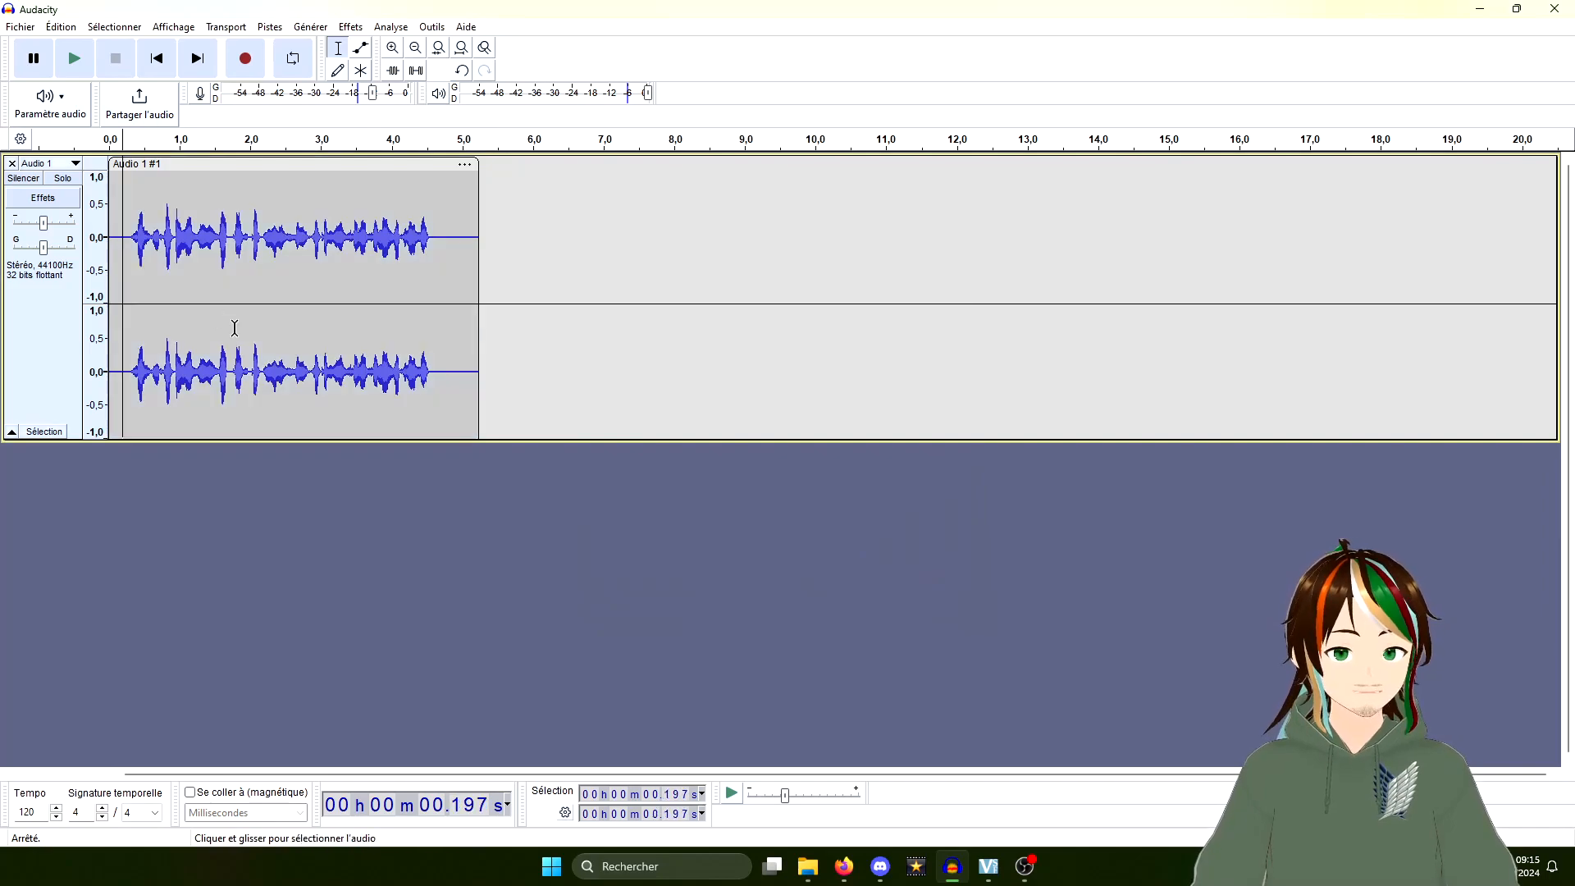
key("space")
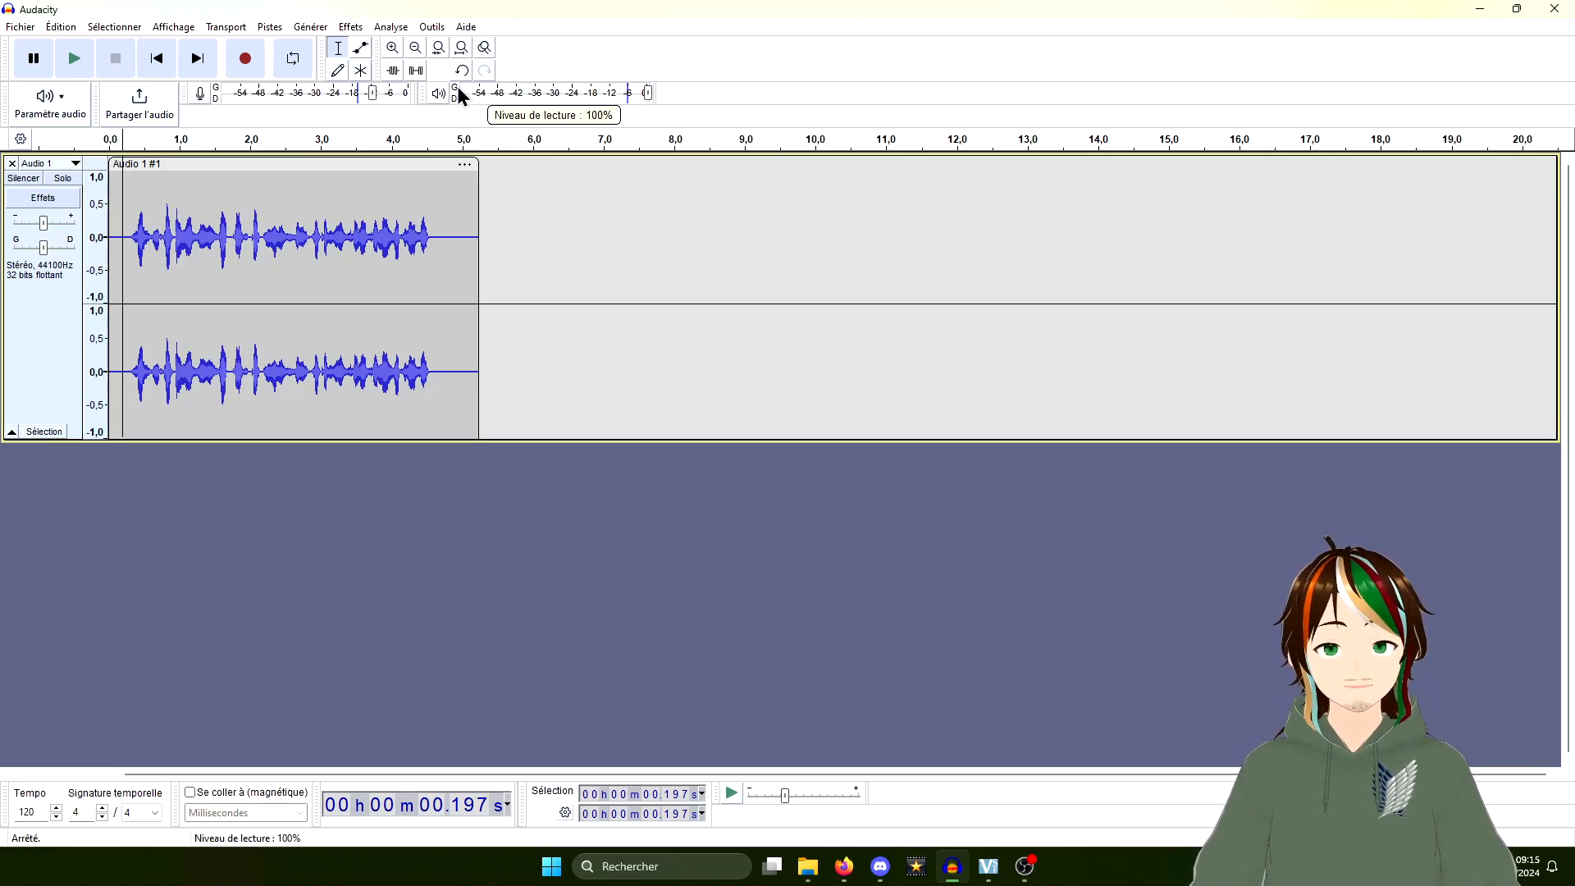
Step: Replace the Ré pitch change with one to La♯/Si♭ on the whole clip and play it from near its start
key("ctrl+a")
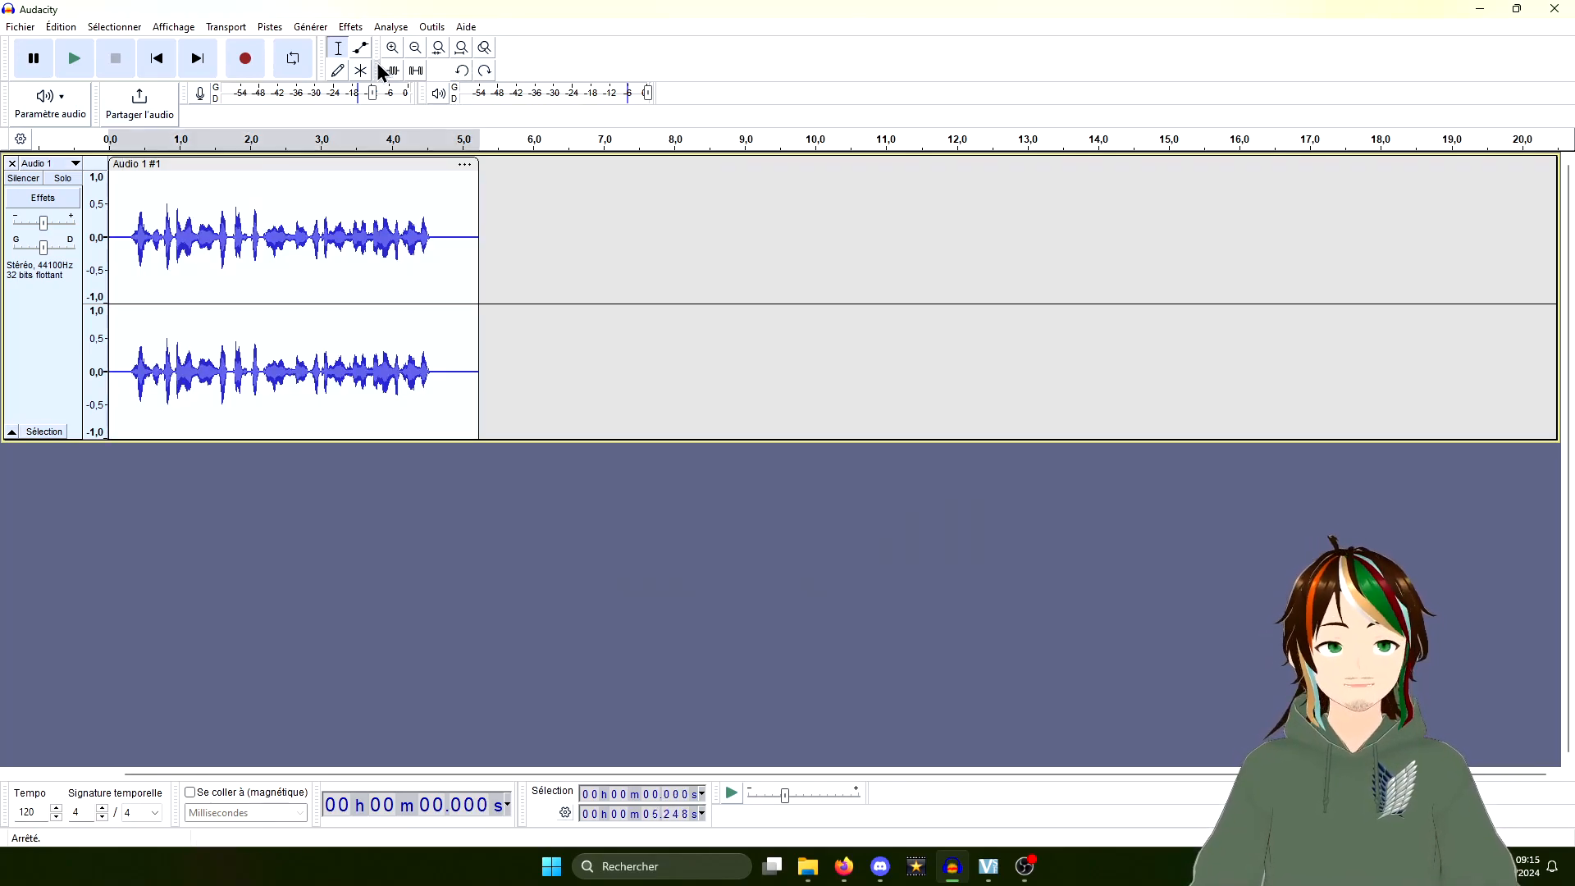
left_click(351, 27)
mouse_move(460, 159)
left_click(632, 171)
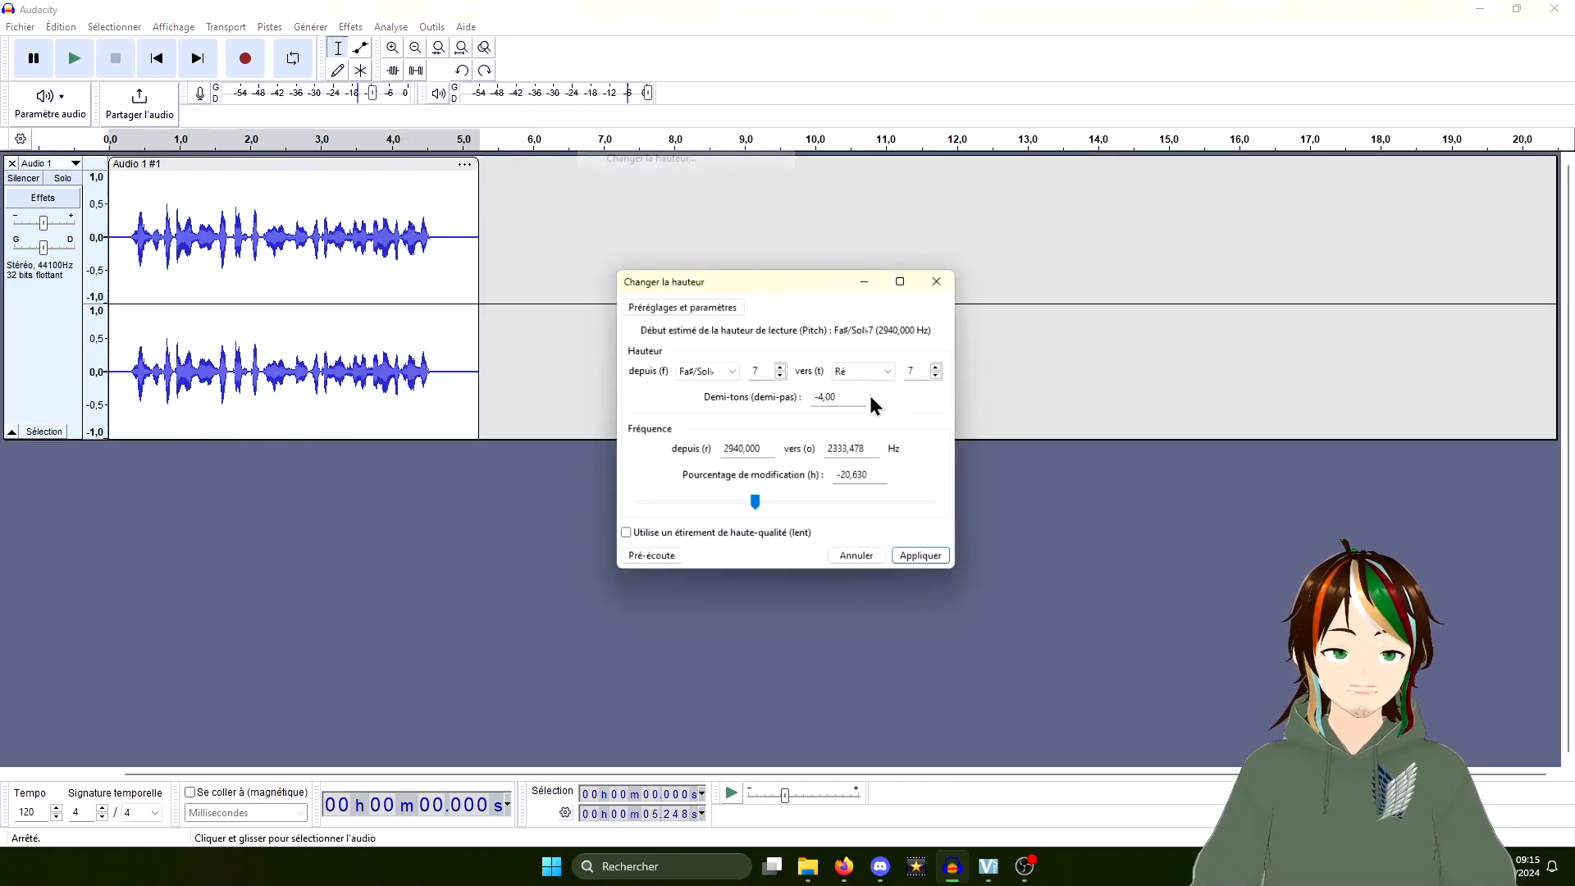
left_click(875, 374)
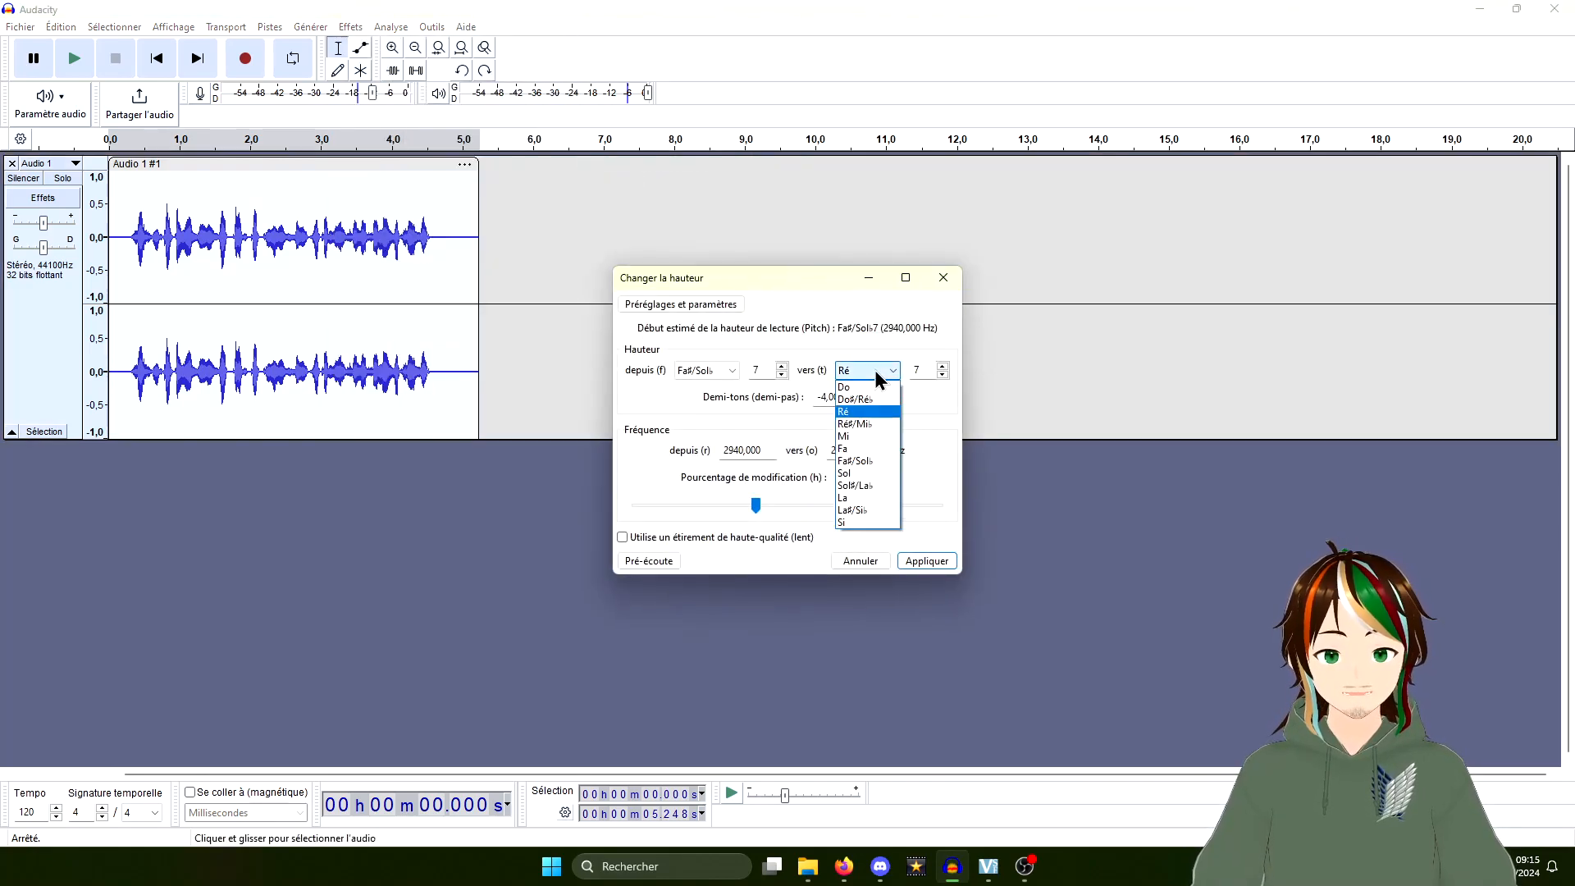
left_click(883, 511)
left_click(927, 561)
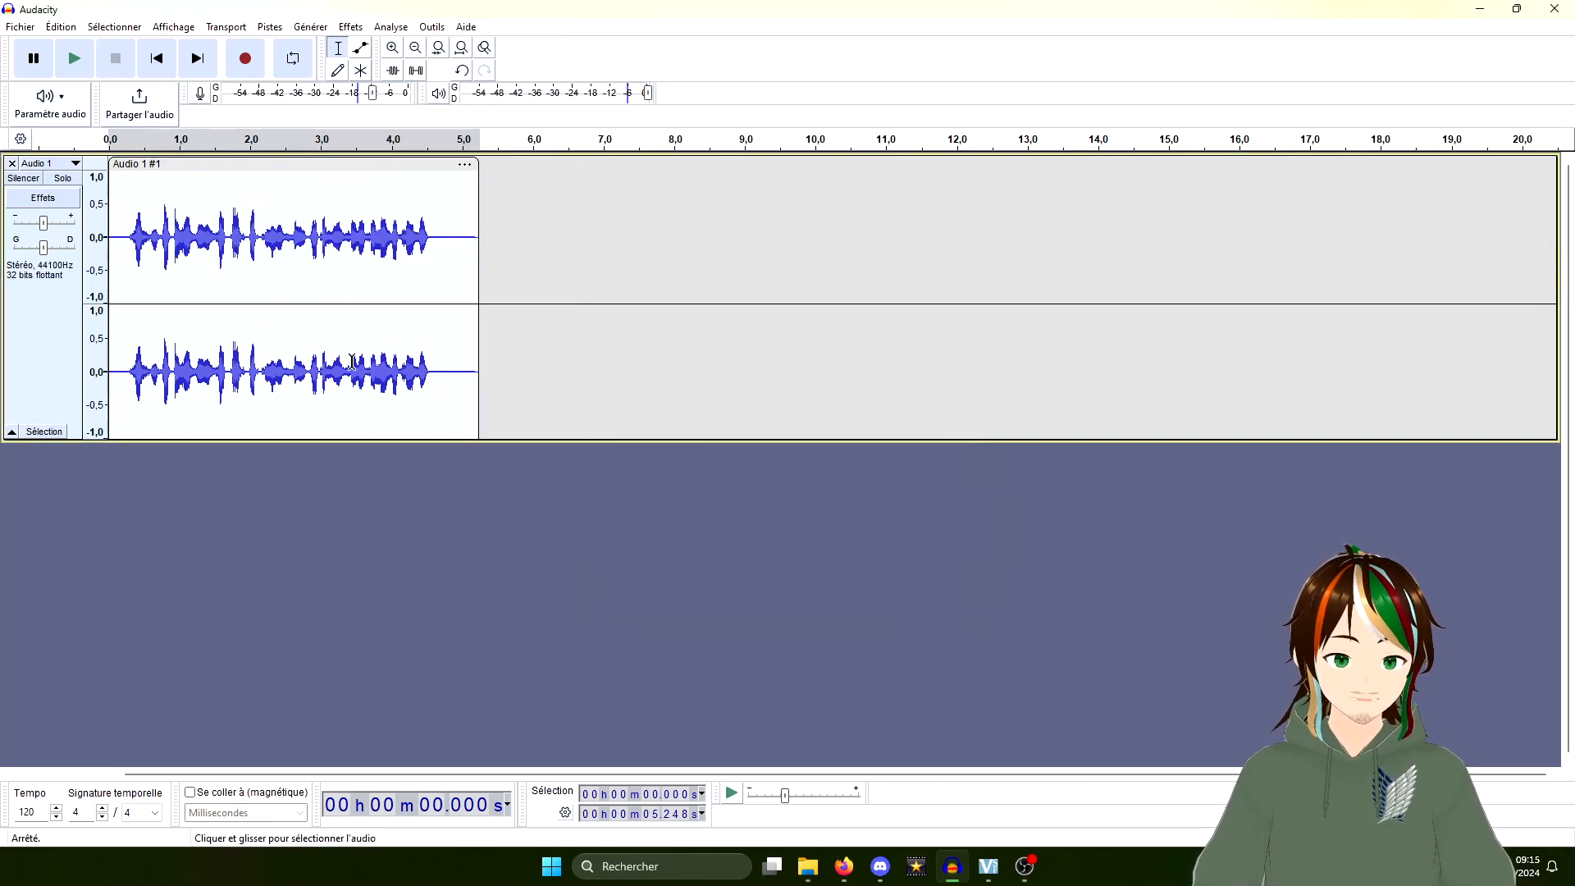
left_click(122, 246)
key("space")
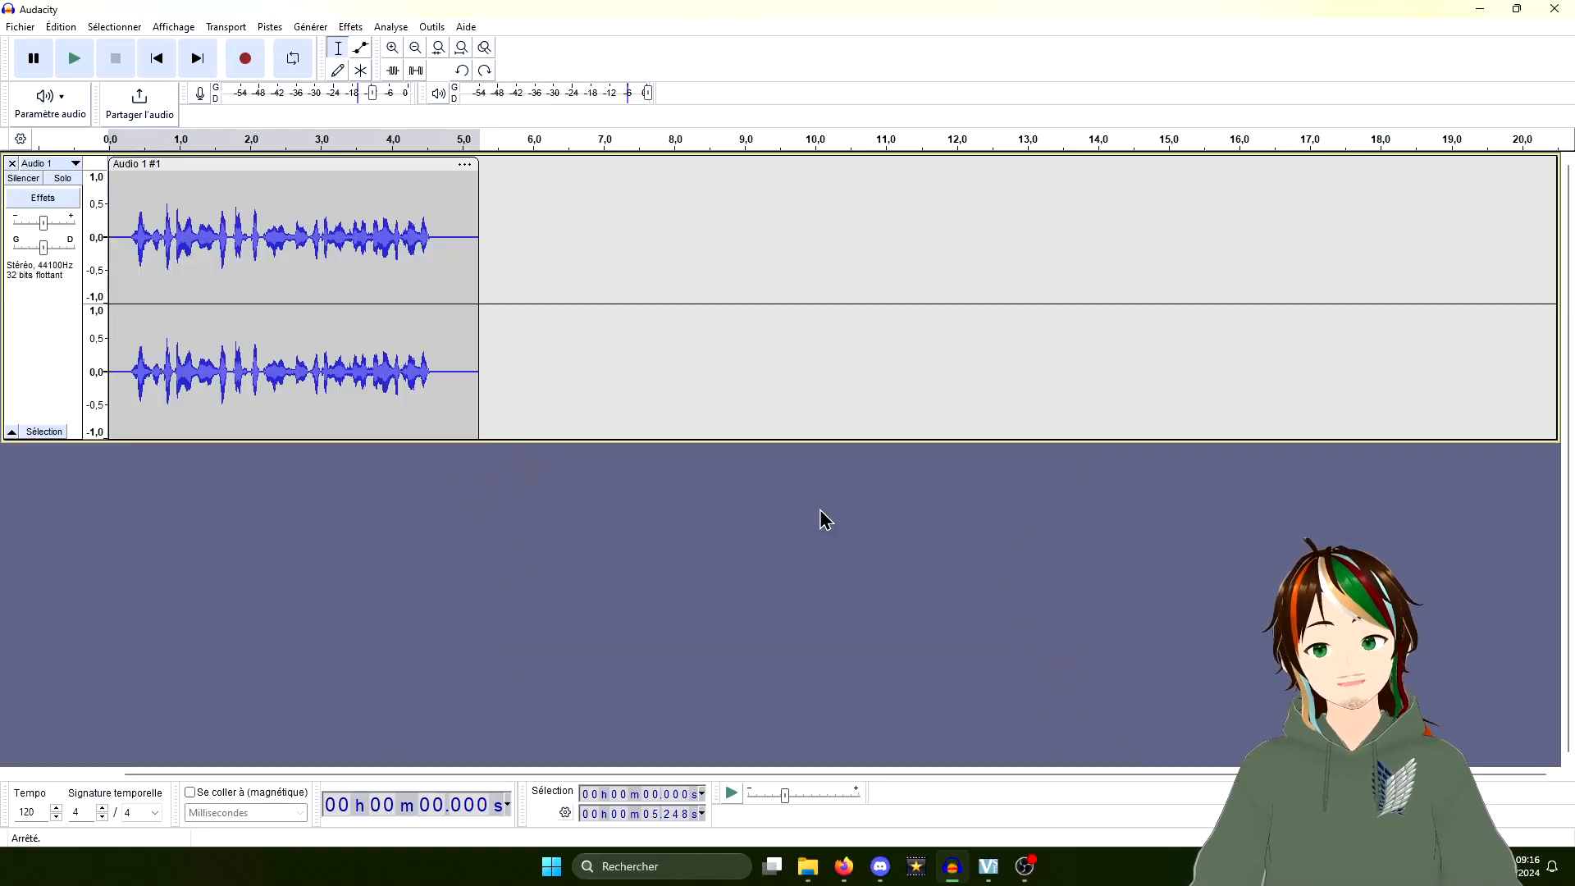
Step: Apply Paulstretch to the whole clip with a stretch factor of 1,0 and a time resolution of 0,3 seconds, and undo it
double_click(436, 287)
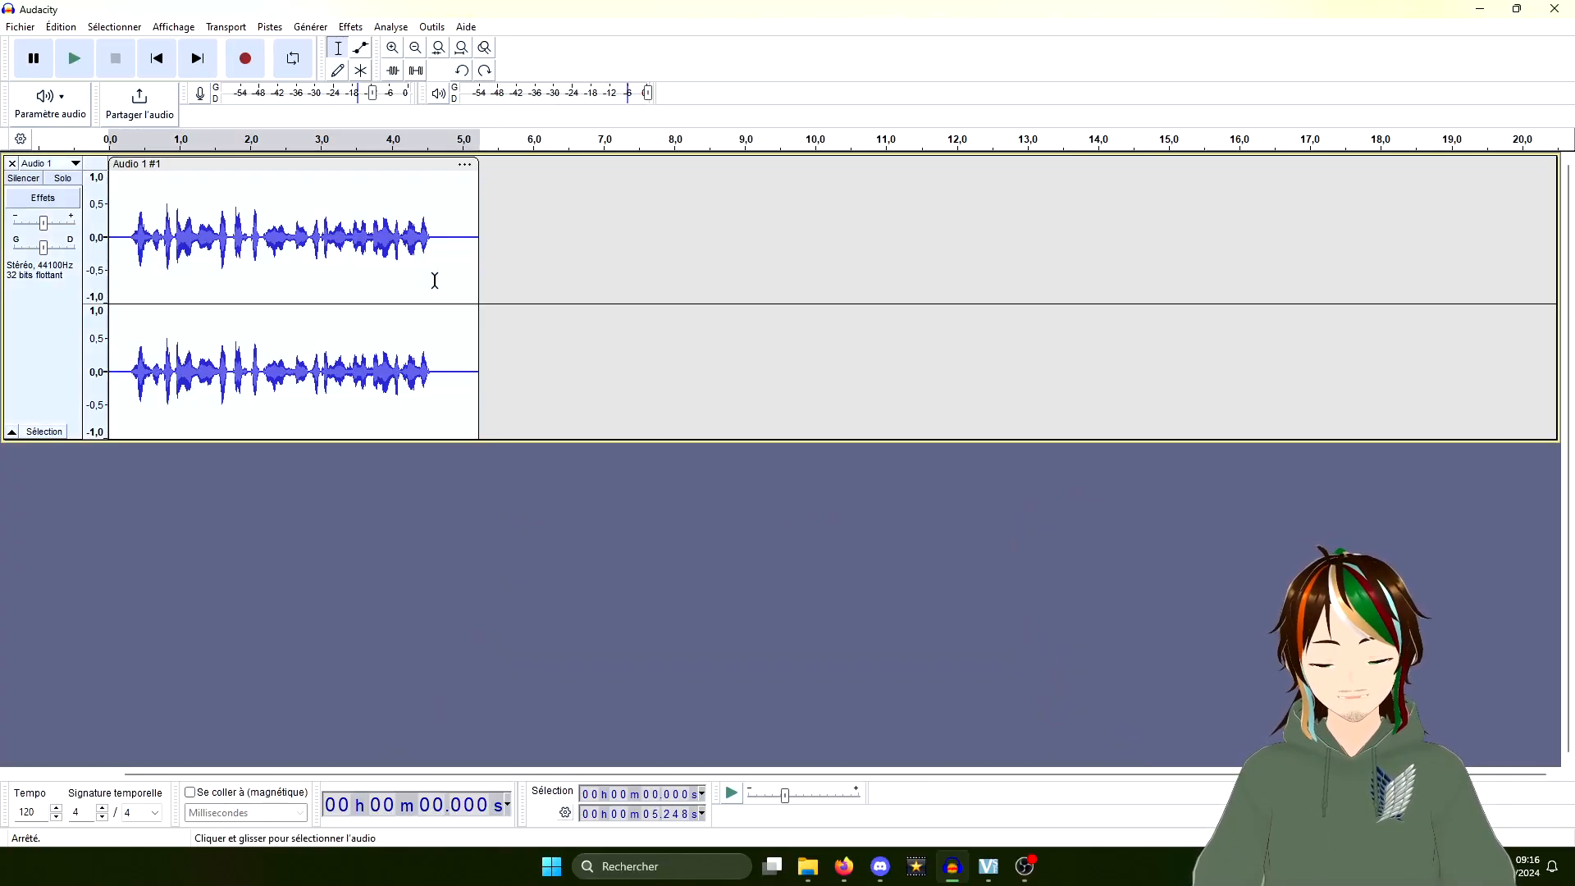
left_click(350, 27)
mouse_move(447, 159)
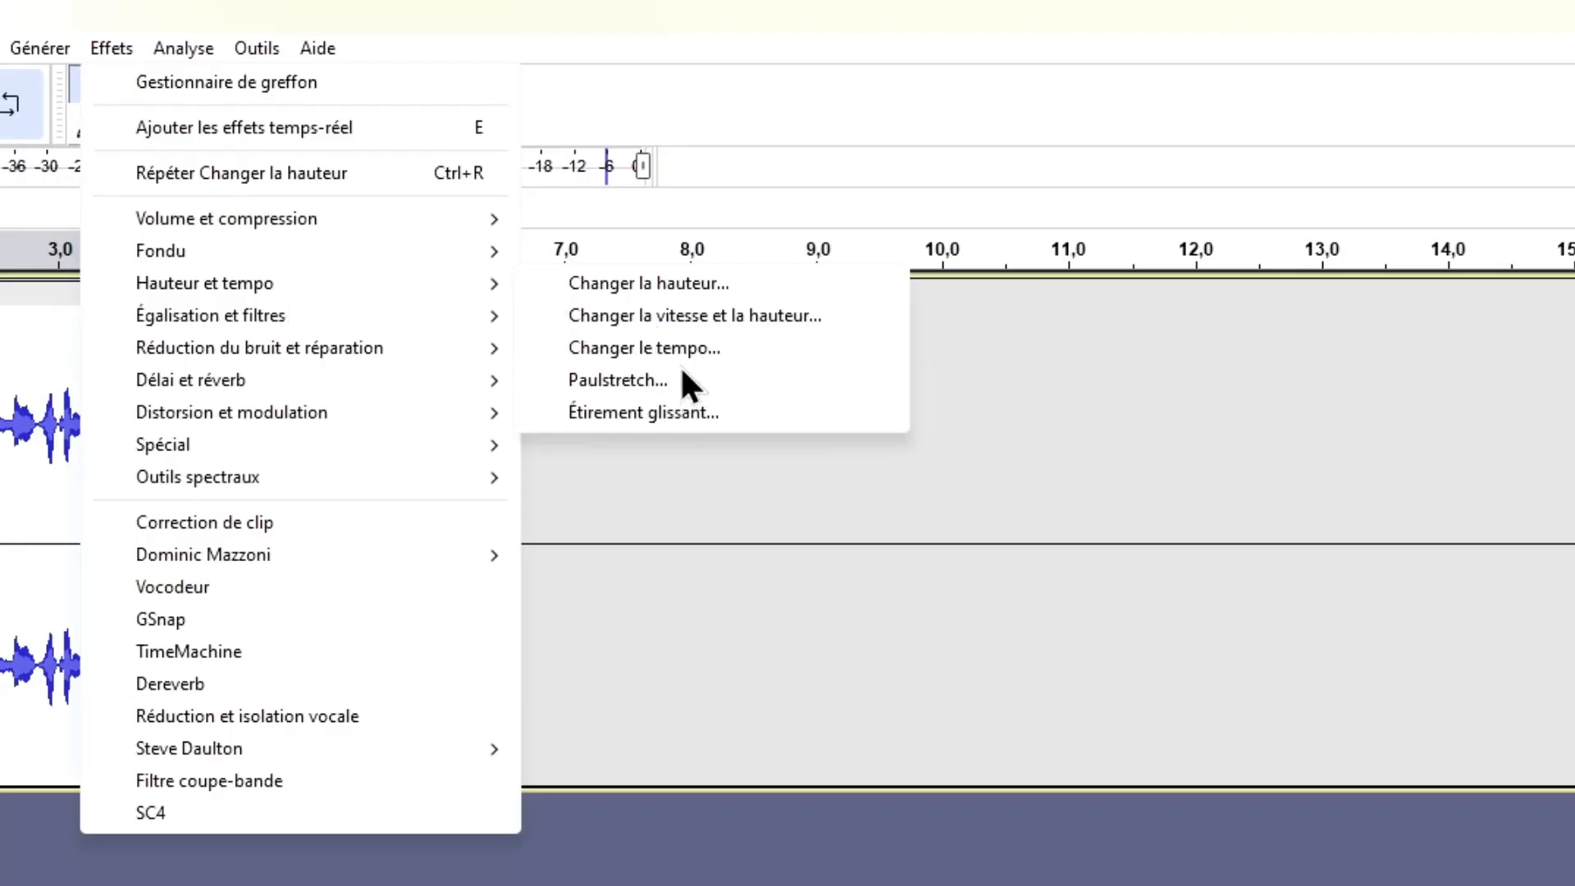
left_click(700, 382)
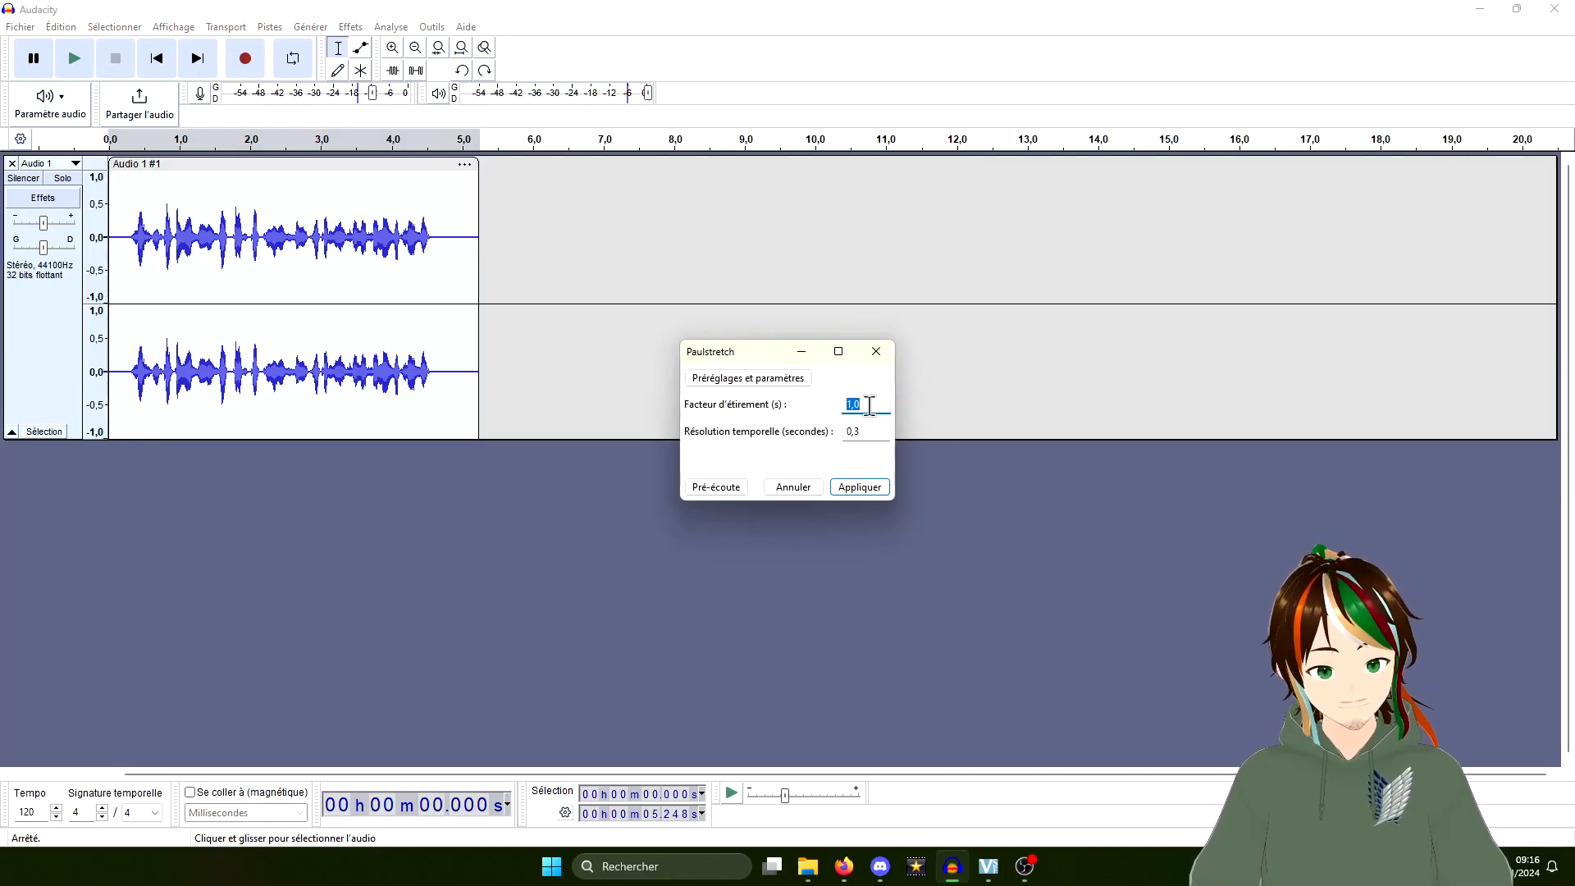
left_click_drag(788, 349, 900, 380)
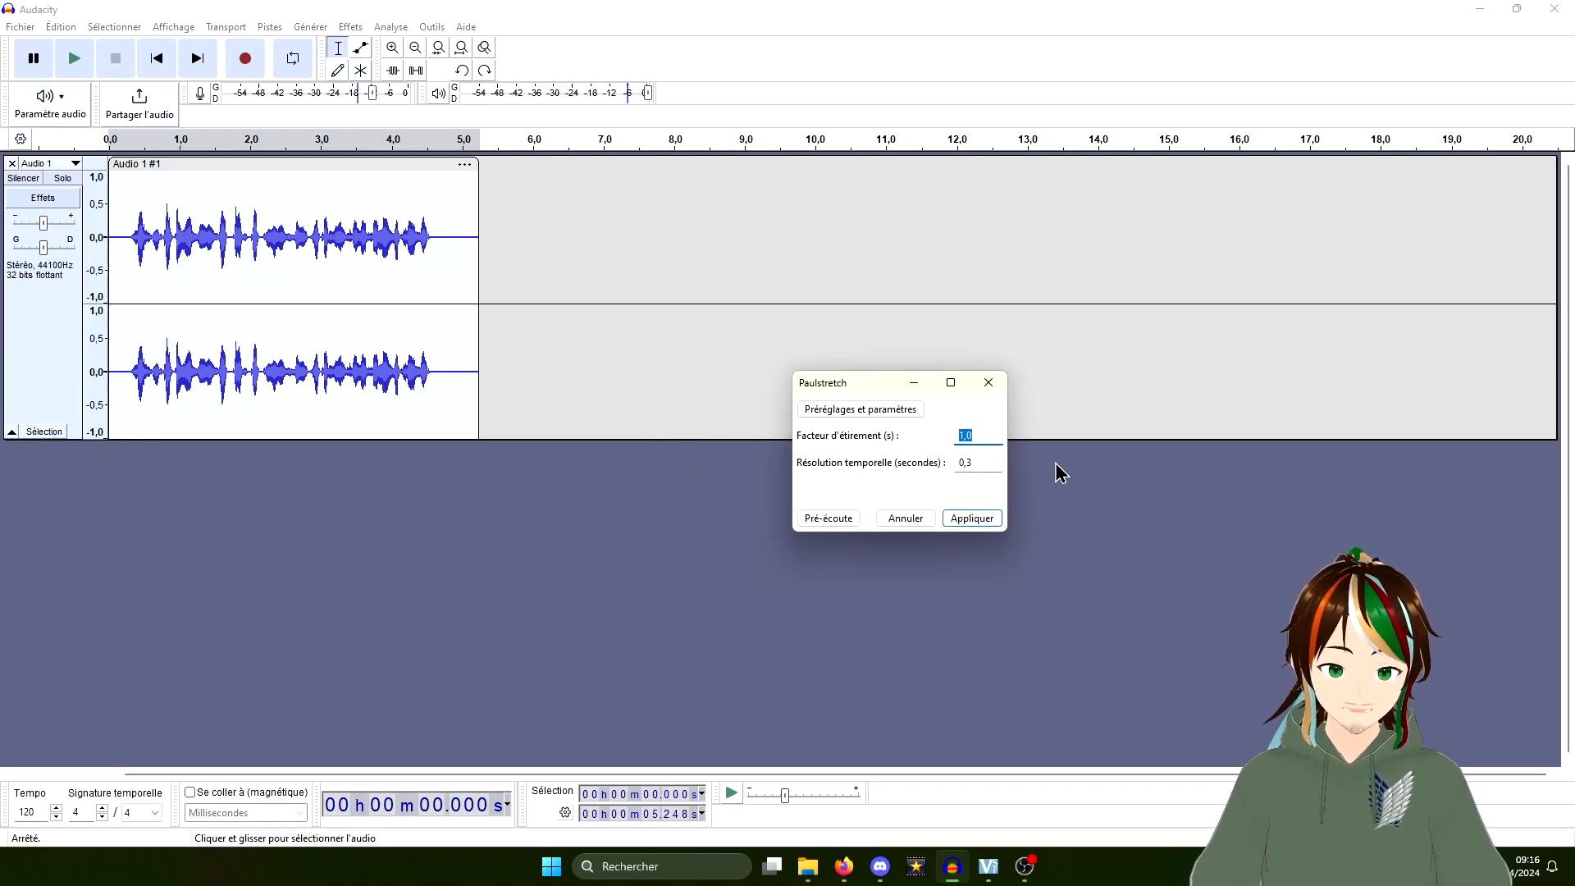
left_click(990, 435)
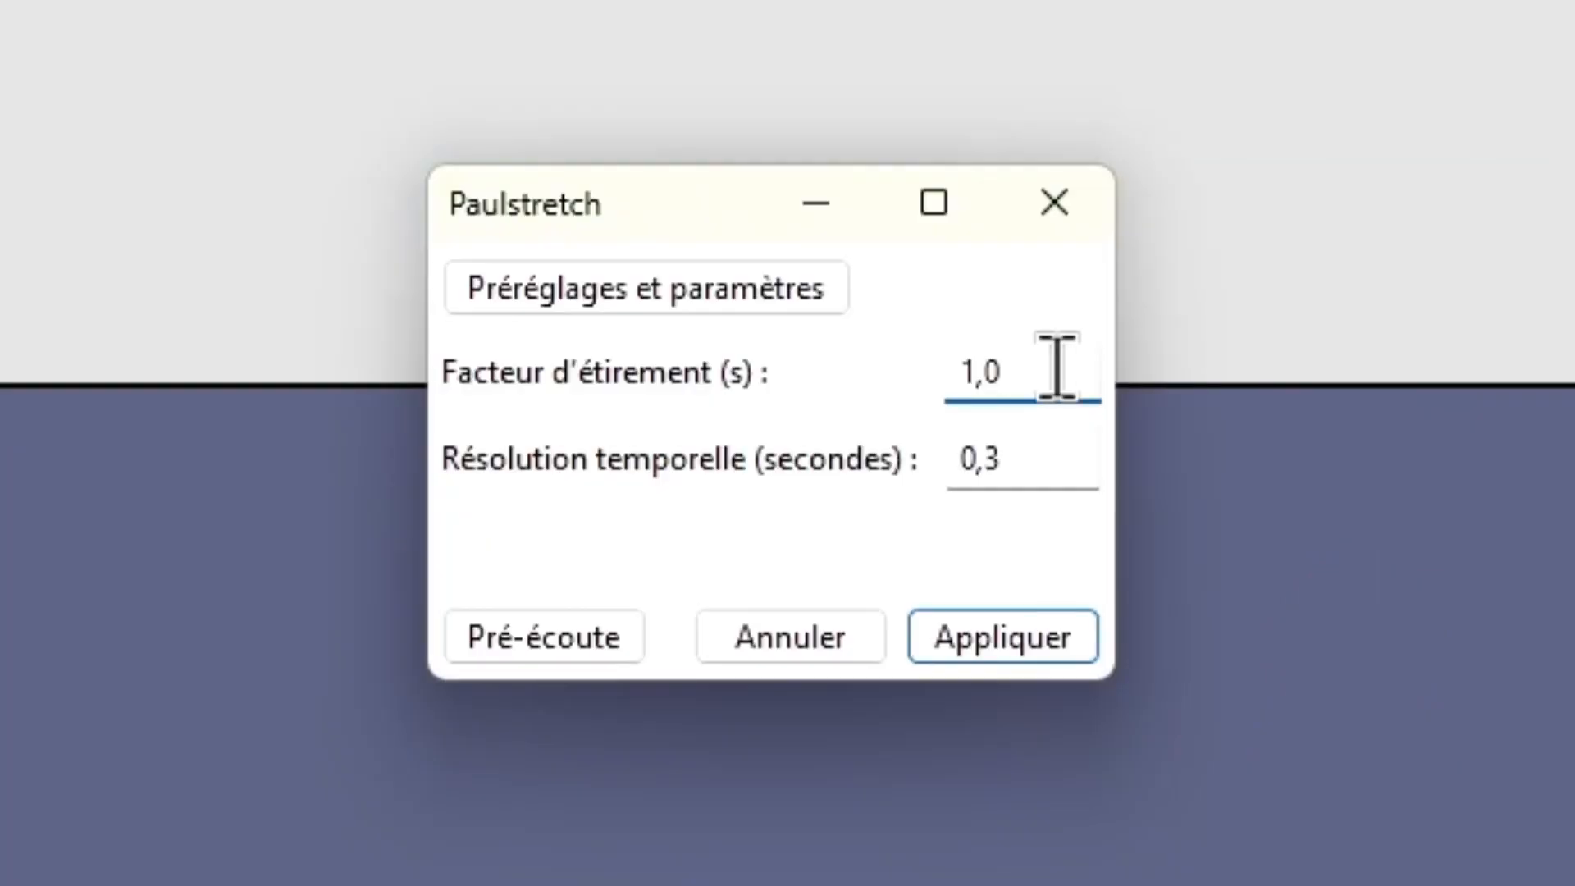
left_click(1056, 459)
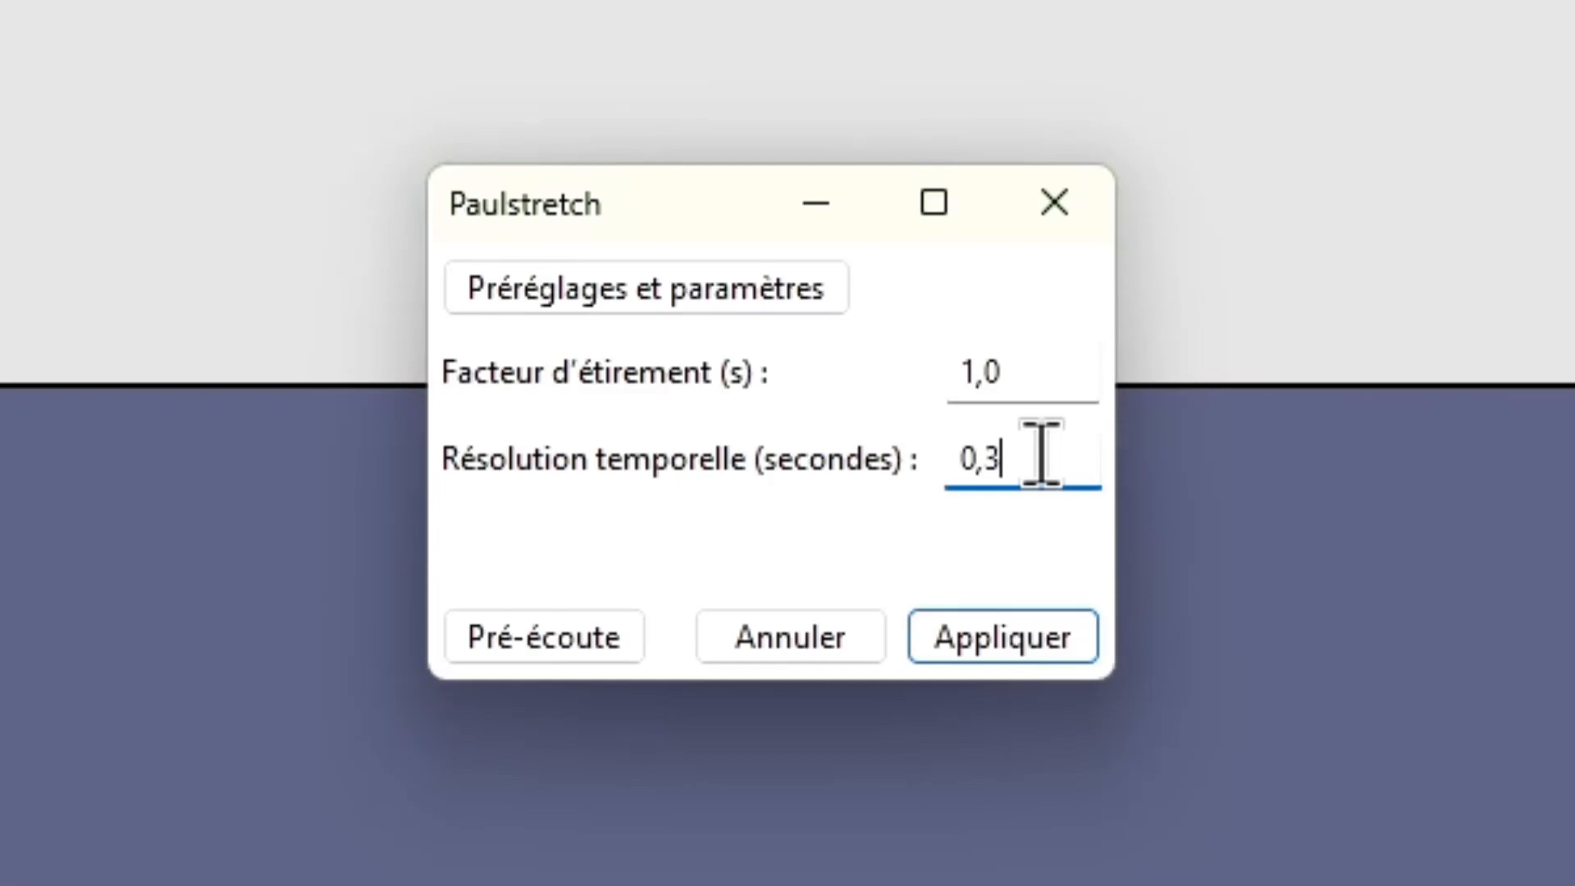
left_click(1026, 374)
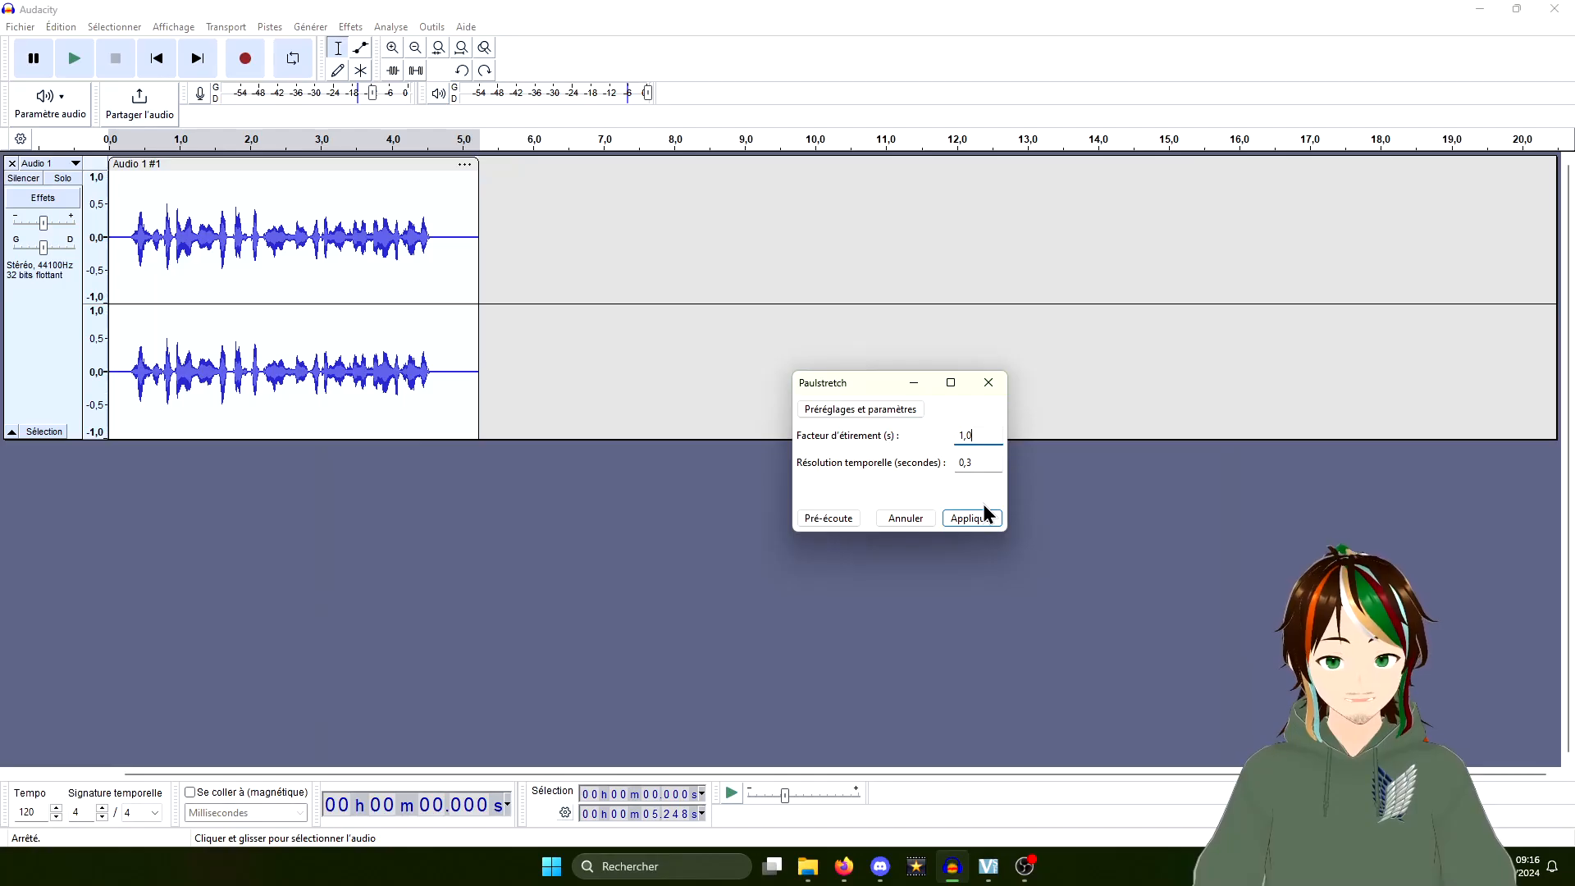
left_click(1002, 638)
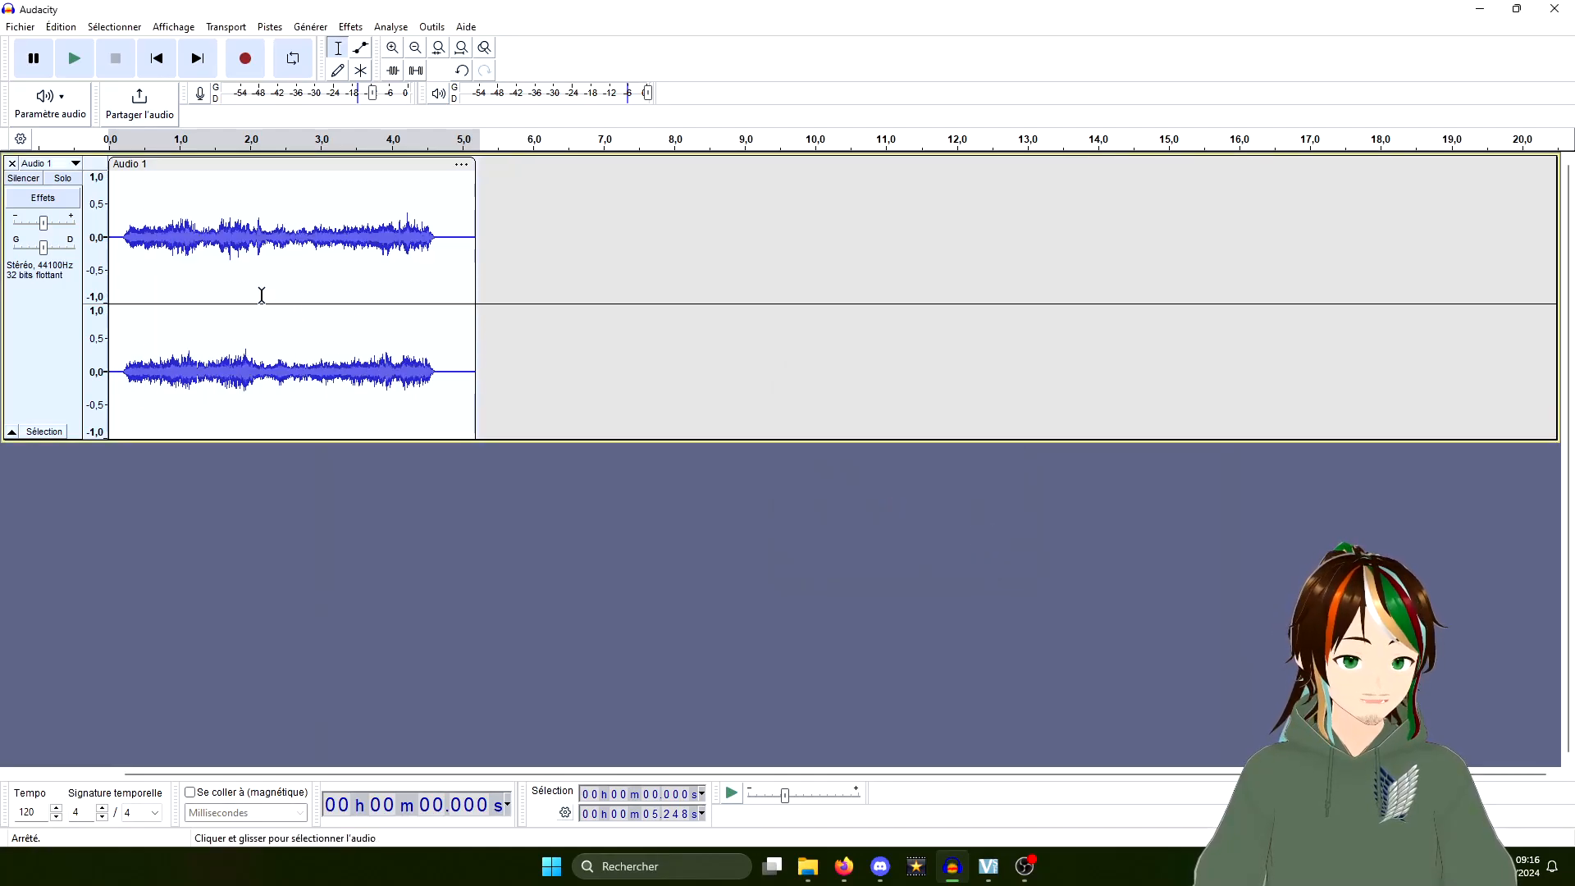
left_click(460, 70)
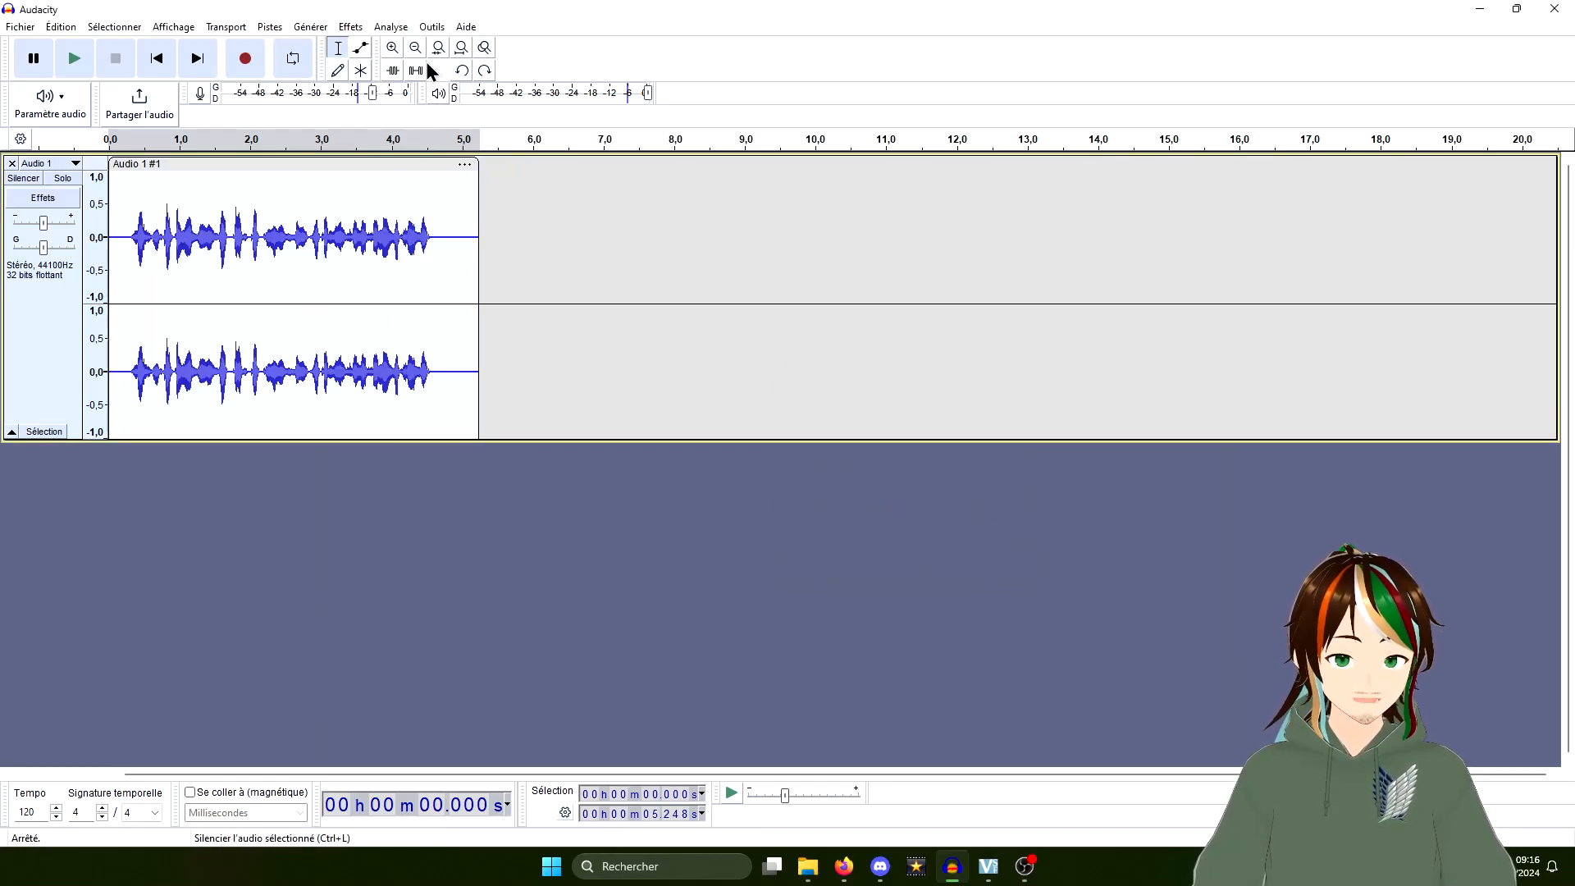
Step: Apply Paulstretch to the whole clip with a stretch factor of 1,5
left_click(350, 26)
mouse_move(467, 159)
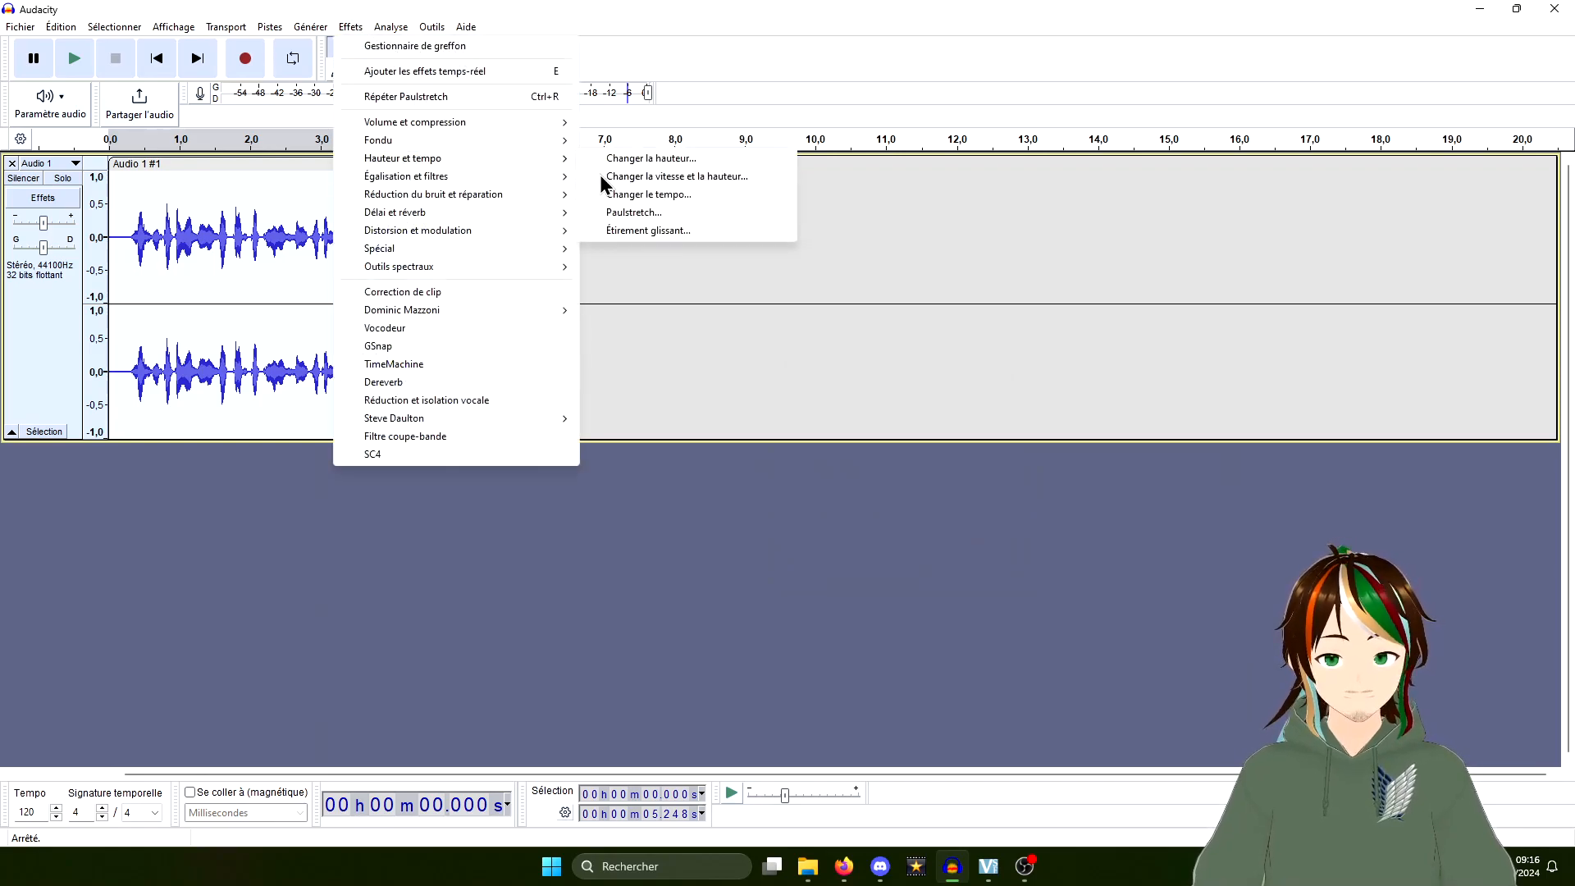
left_click(639, 215)
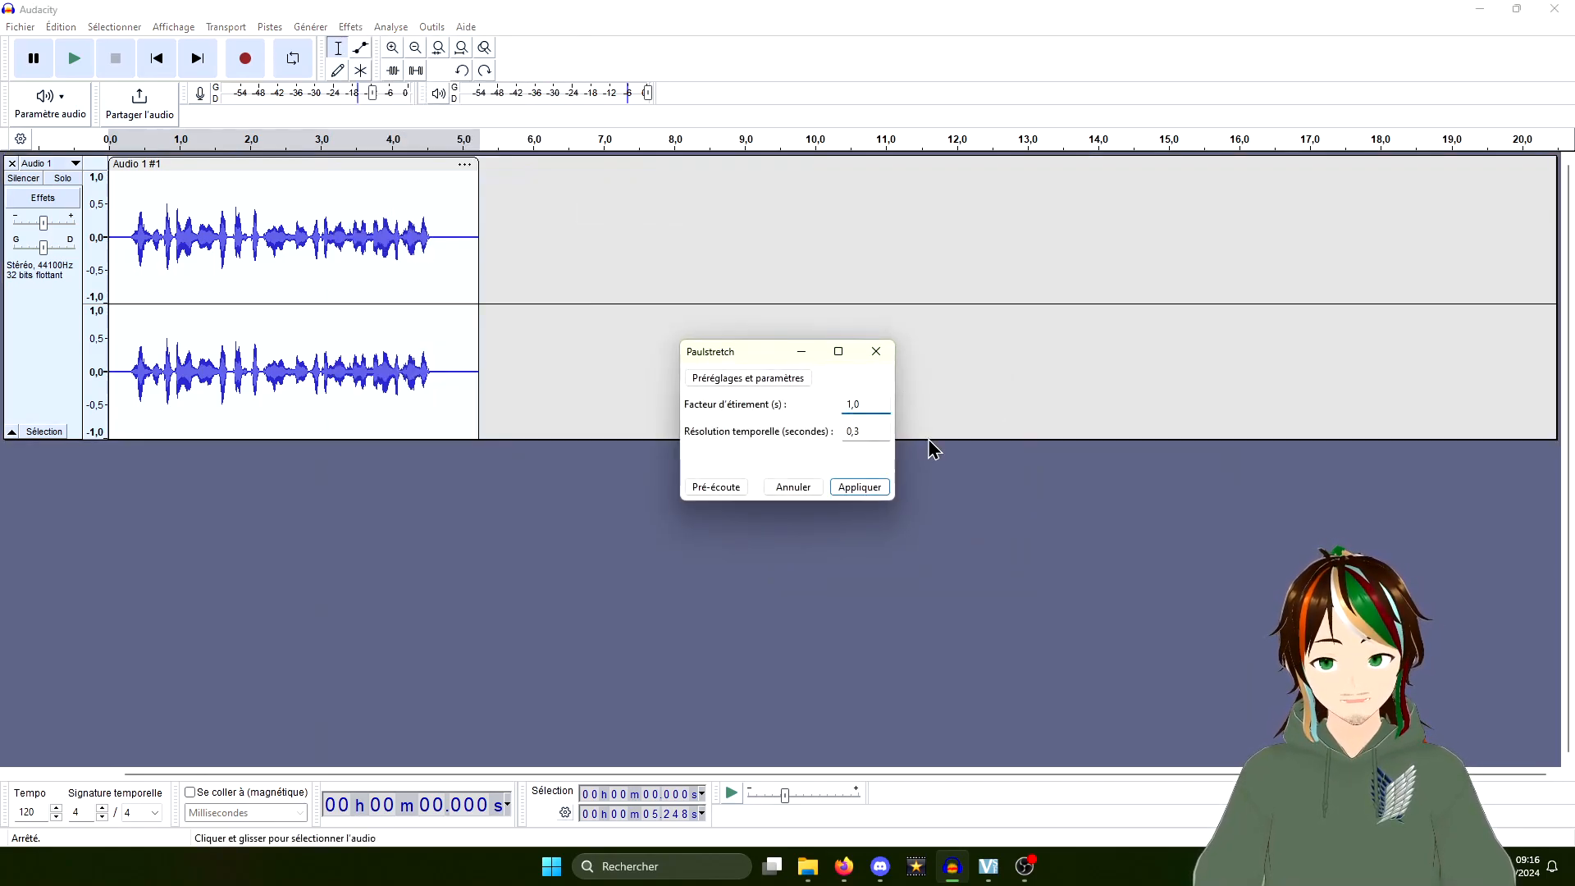
key("BackSpace")
type("5")
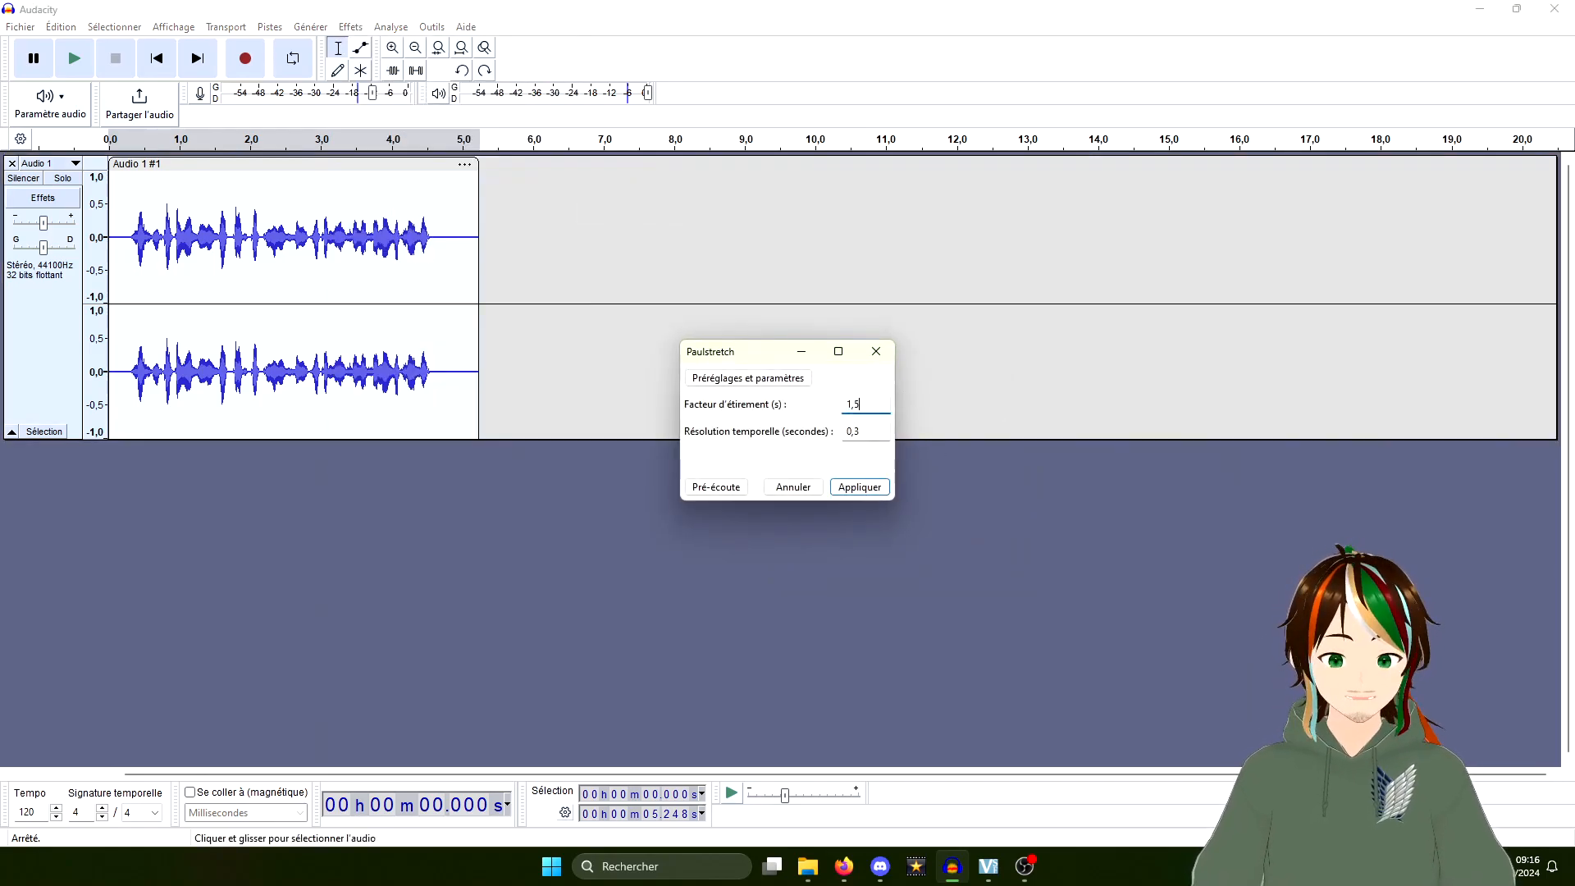
left_click(834, 483)
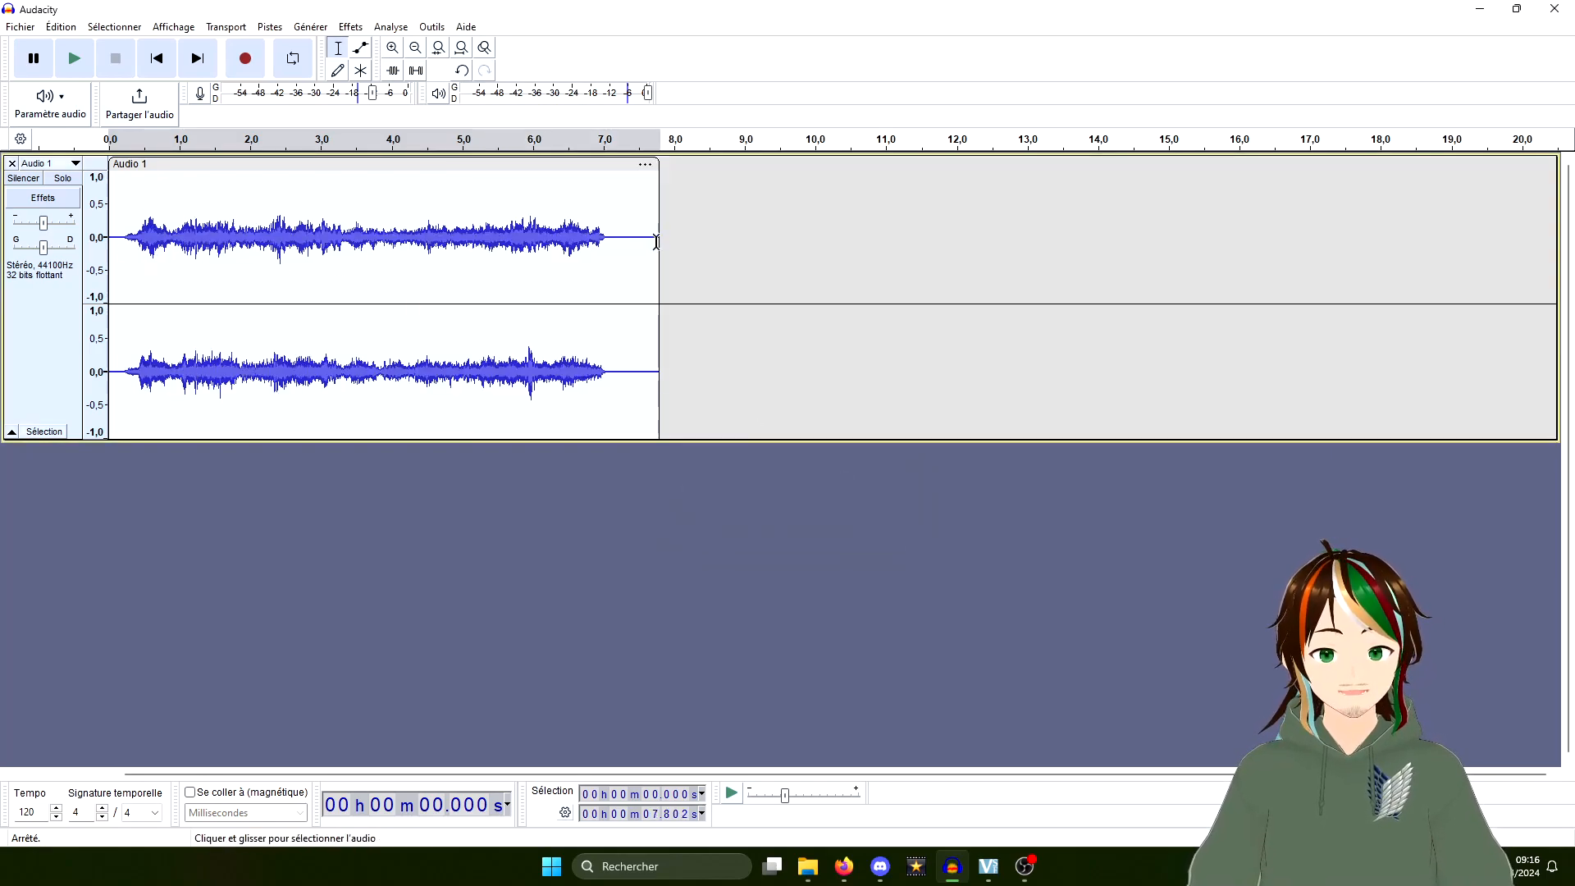
Step: Compare the clip with and without the 1,5 stretch by undoing and redoing it, and play the stretched version from about 0.1 s
left_click(461, 71)
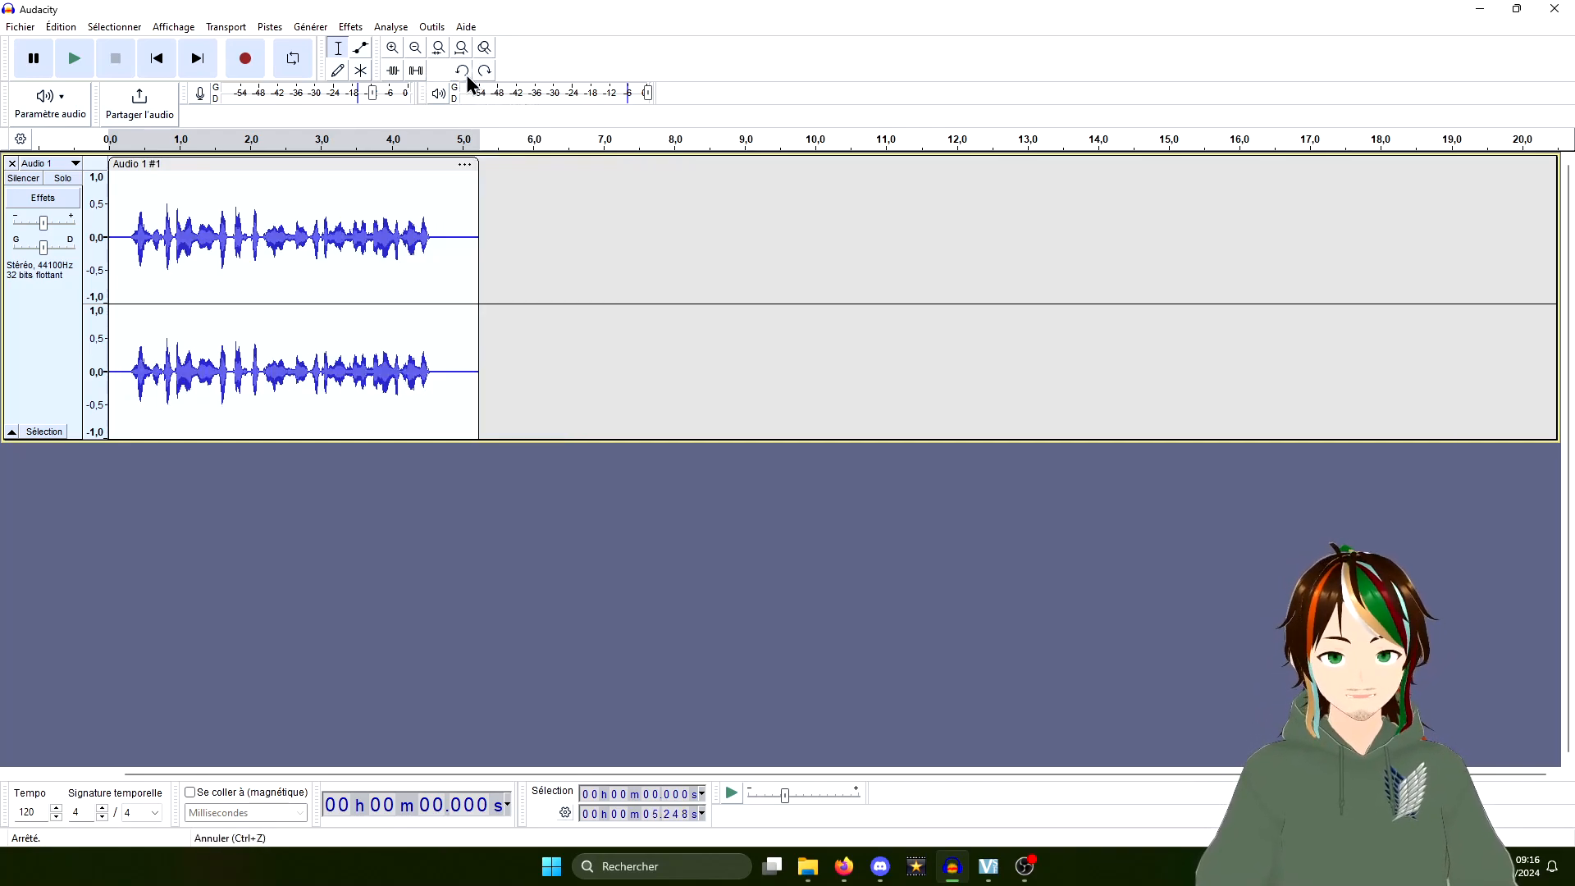
key("ctrl+y")
left_click(119, 260)
key("space")
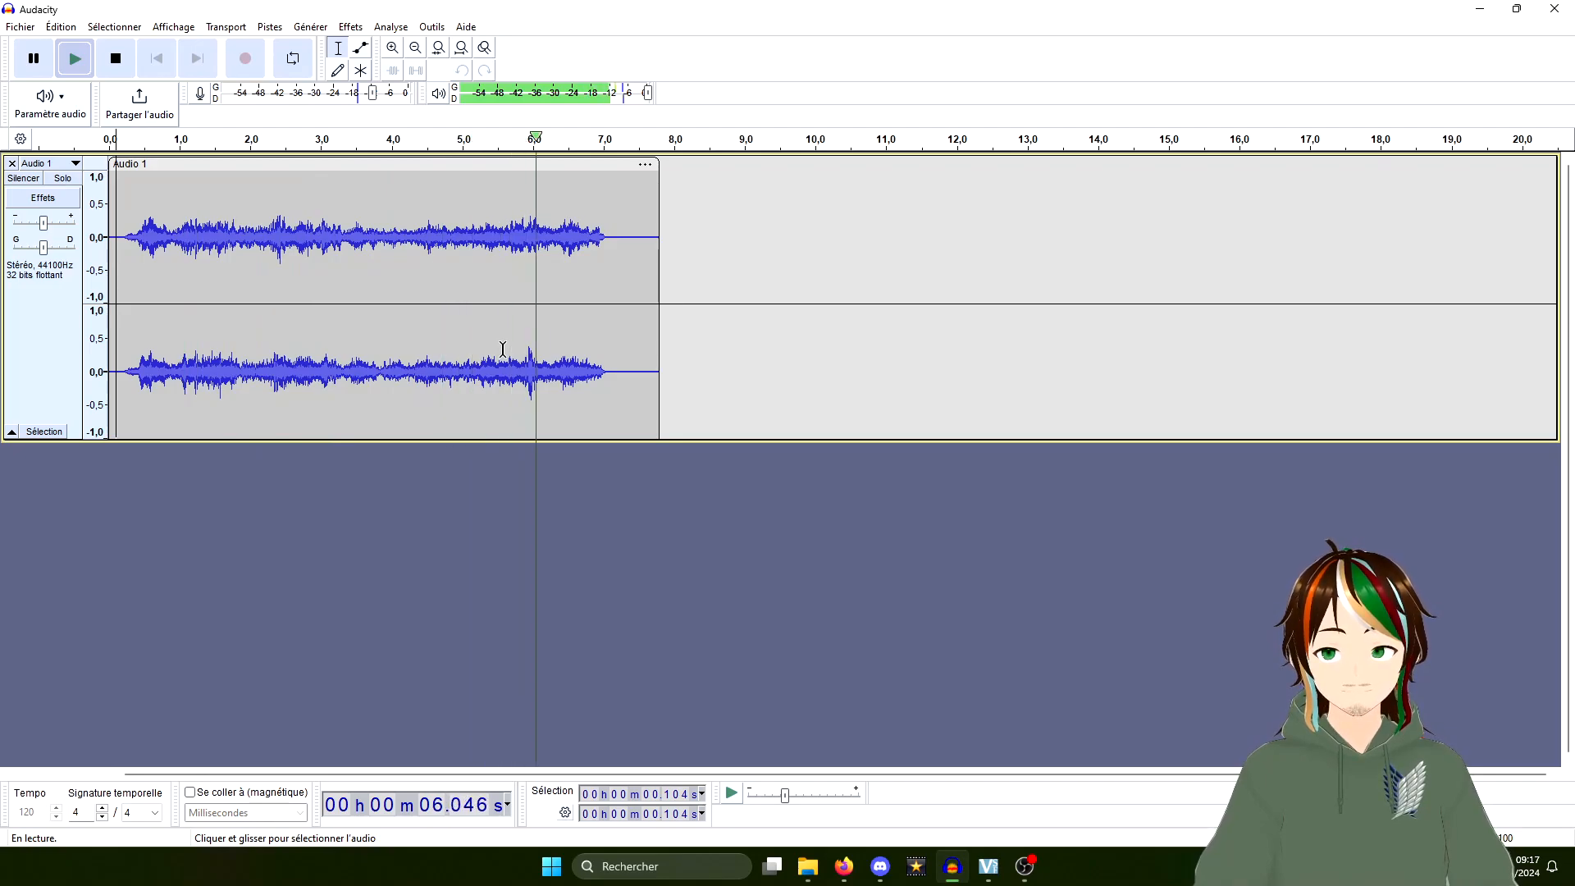
key("space")
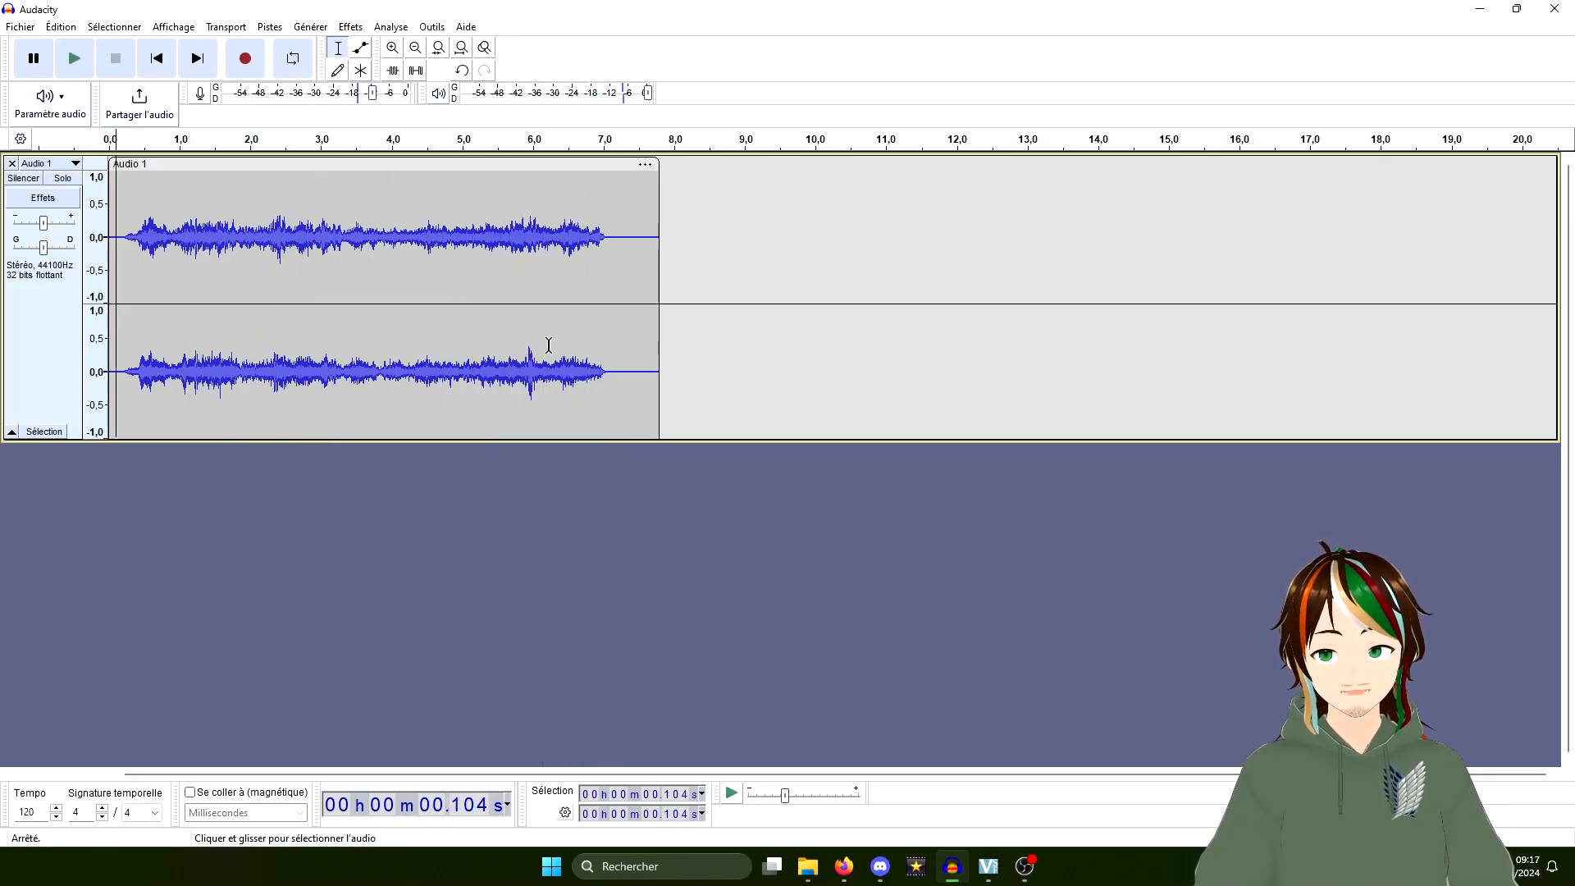
Step: Replace the 1,5 stretch with a Paulstretch of factor 1,0 and time resolution 0,1 seconds on the whole clip
left_click(461, 70)
left_click(367, 27)
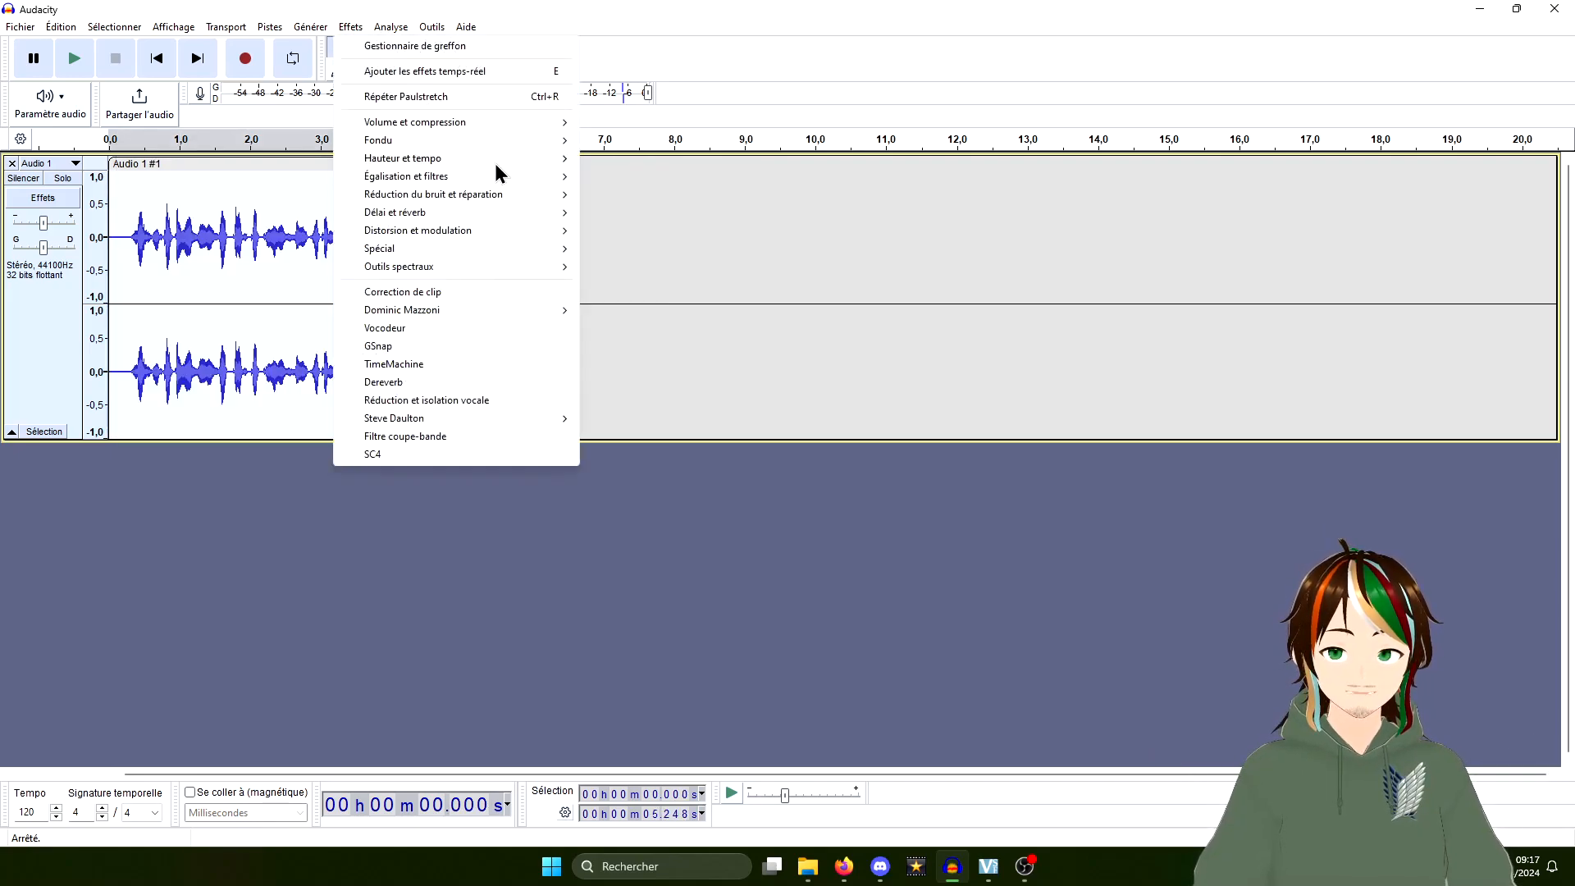
mouse_move(494, 164)
left_click(633, 215)
type("1,5")
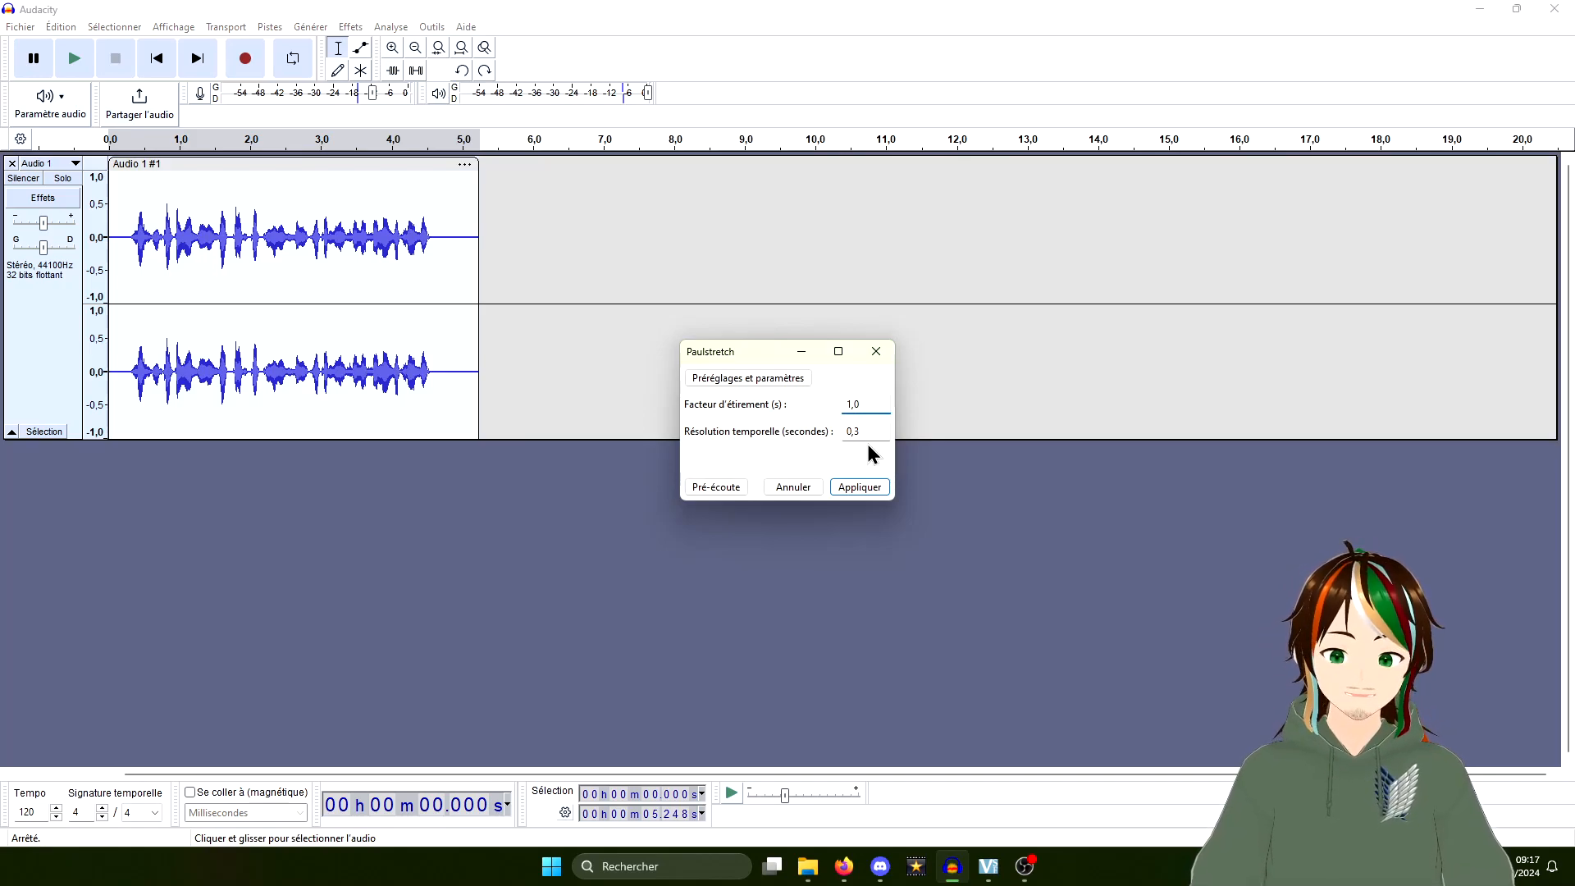
left_click(867, 435)
key("BackSpace")
type("1")
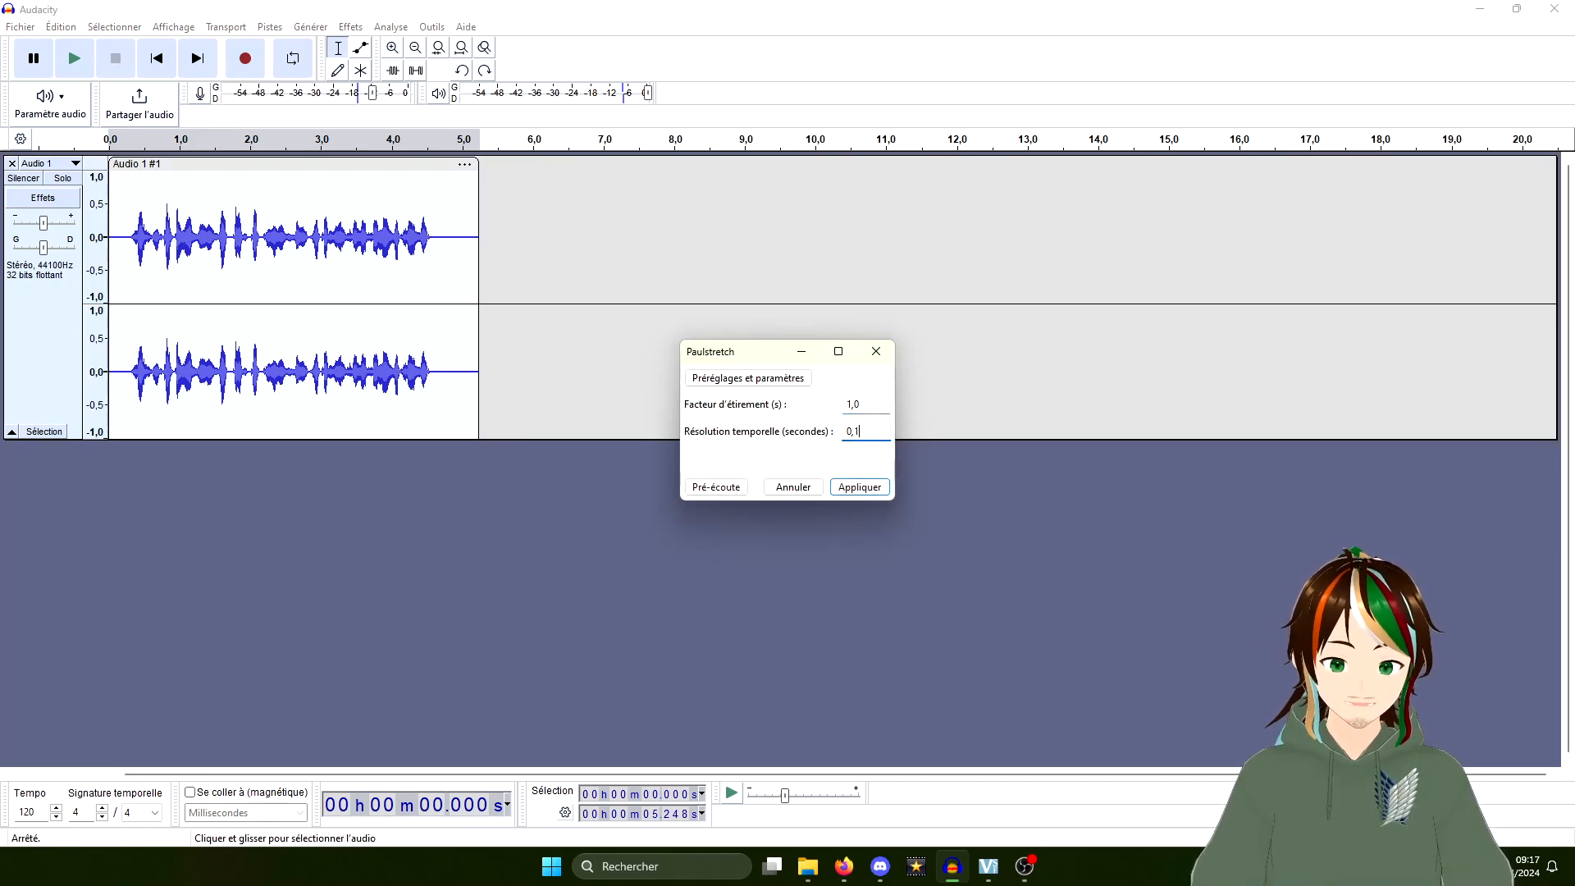
left_click(862, 488)
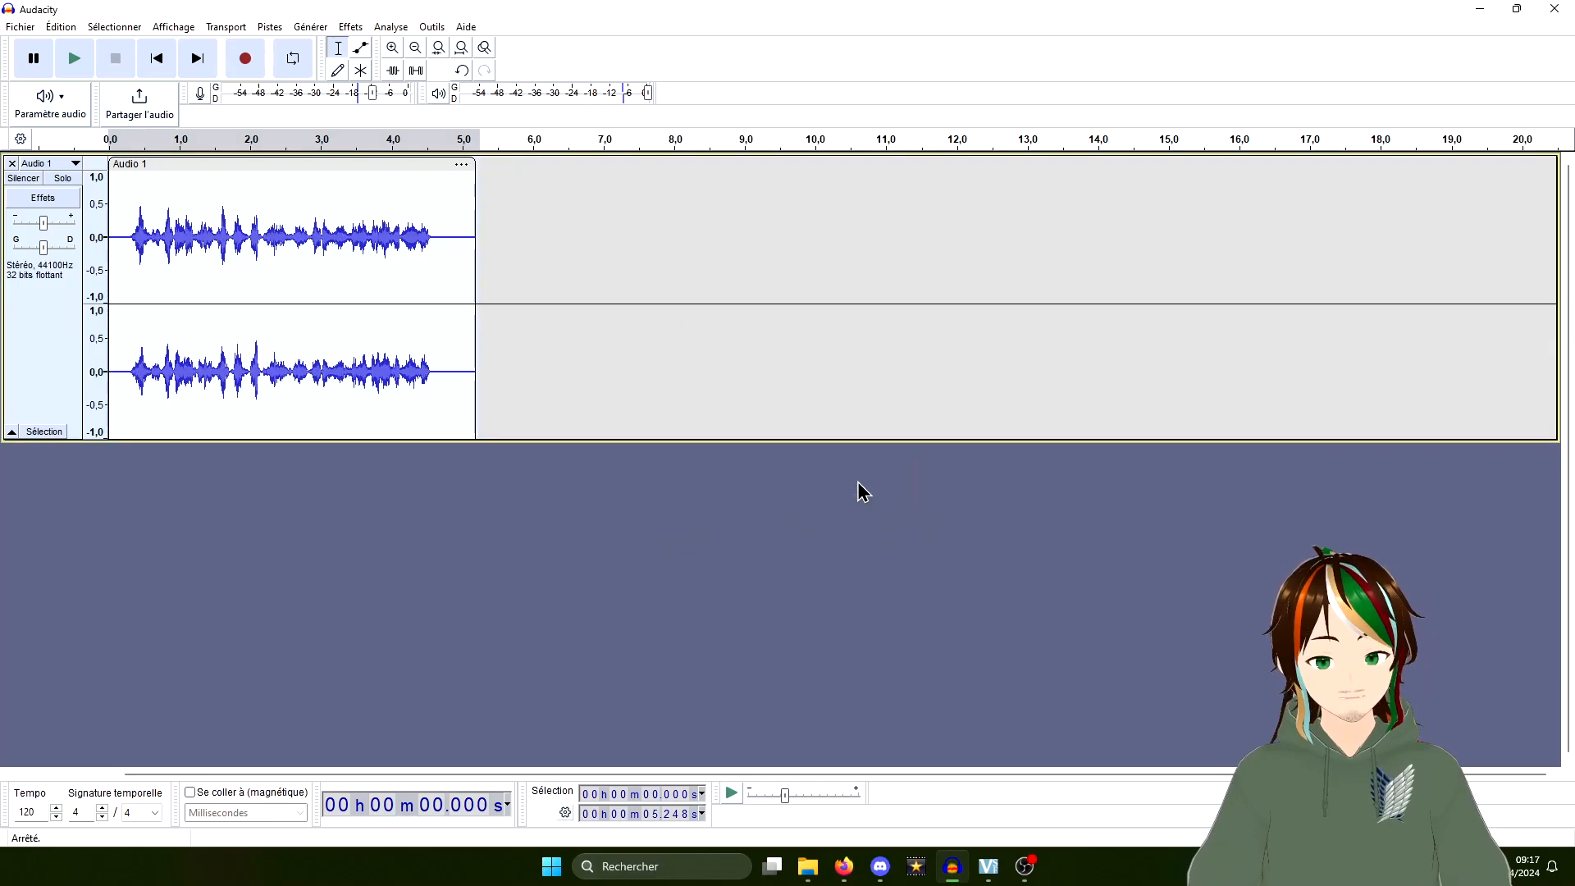
Step: Play the stretched clip from about 0.17 s and stop the playback near its end
left_click(147, 250)
left_click(126, 263)
left_click(121, 262)
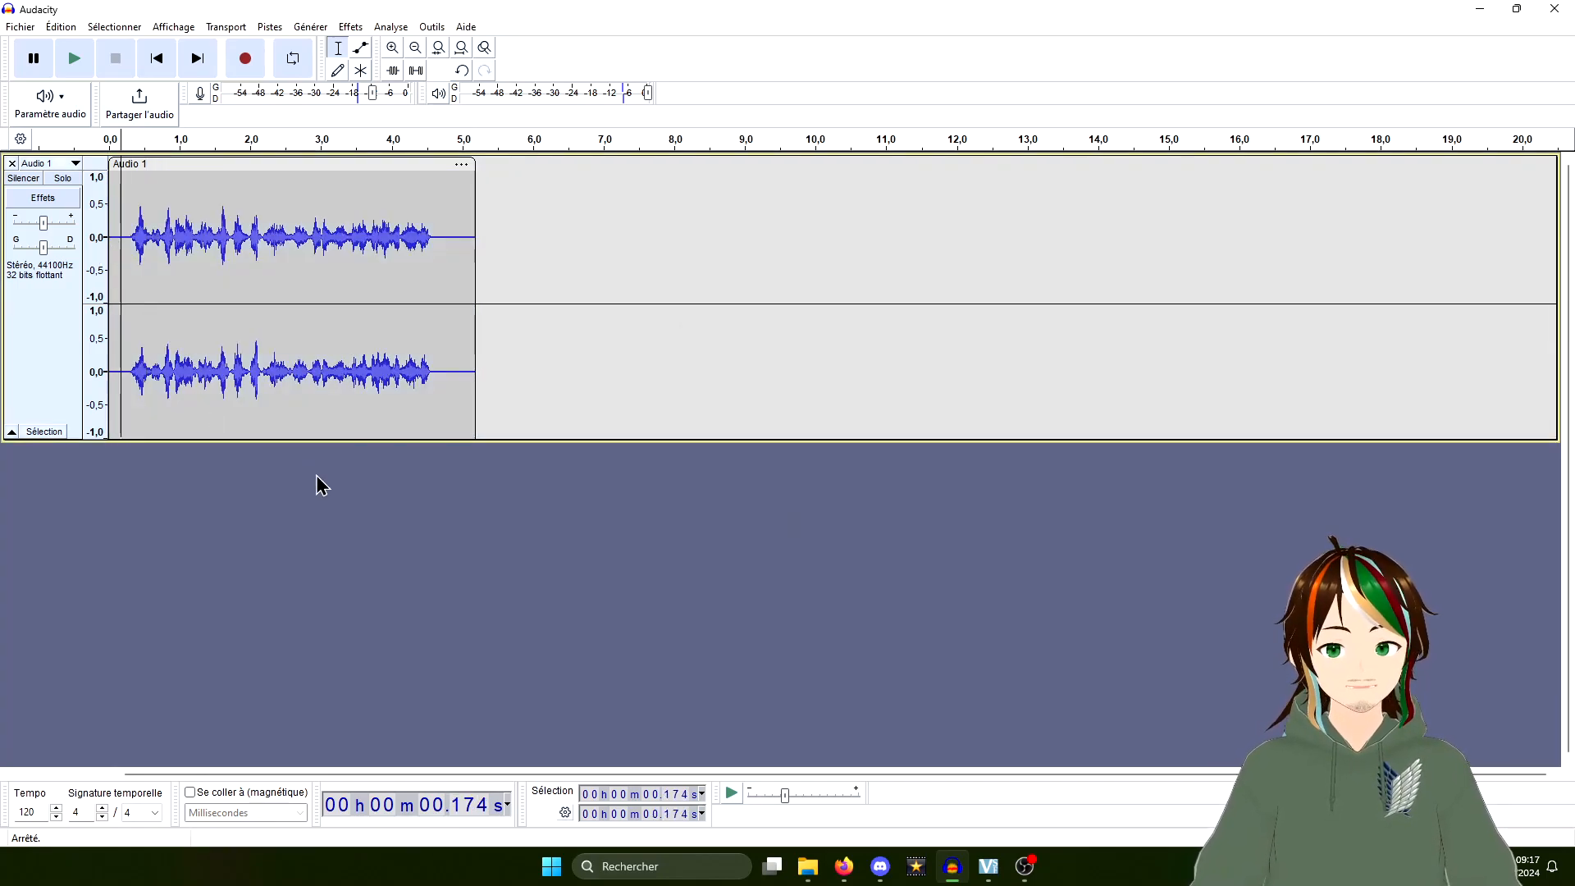
key("space")
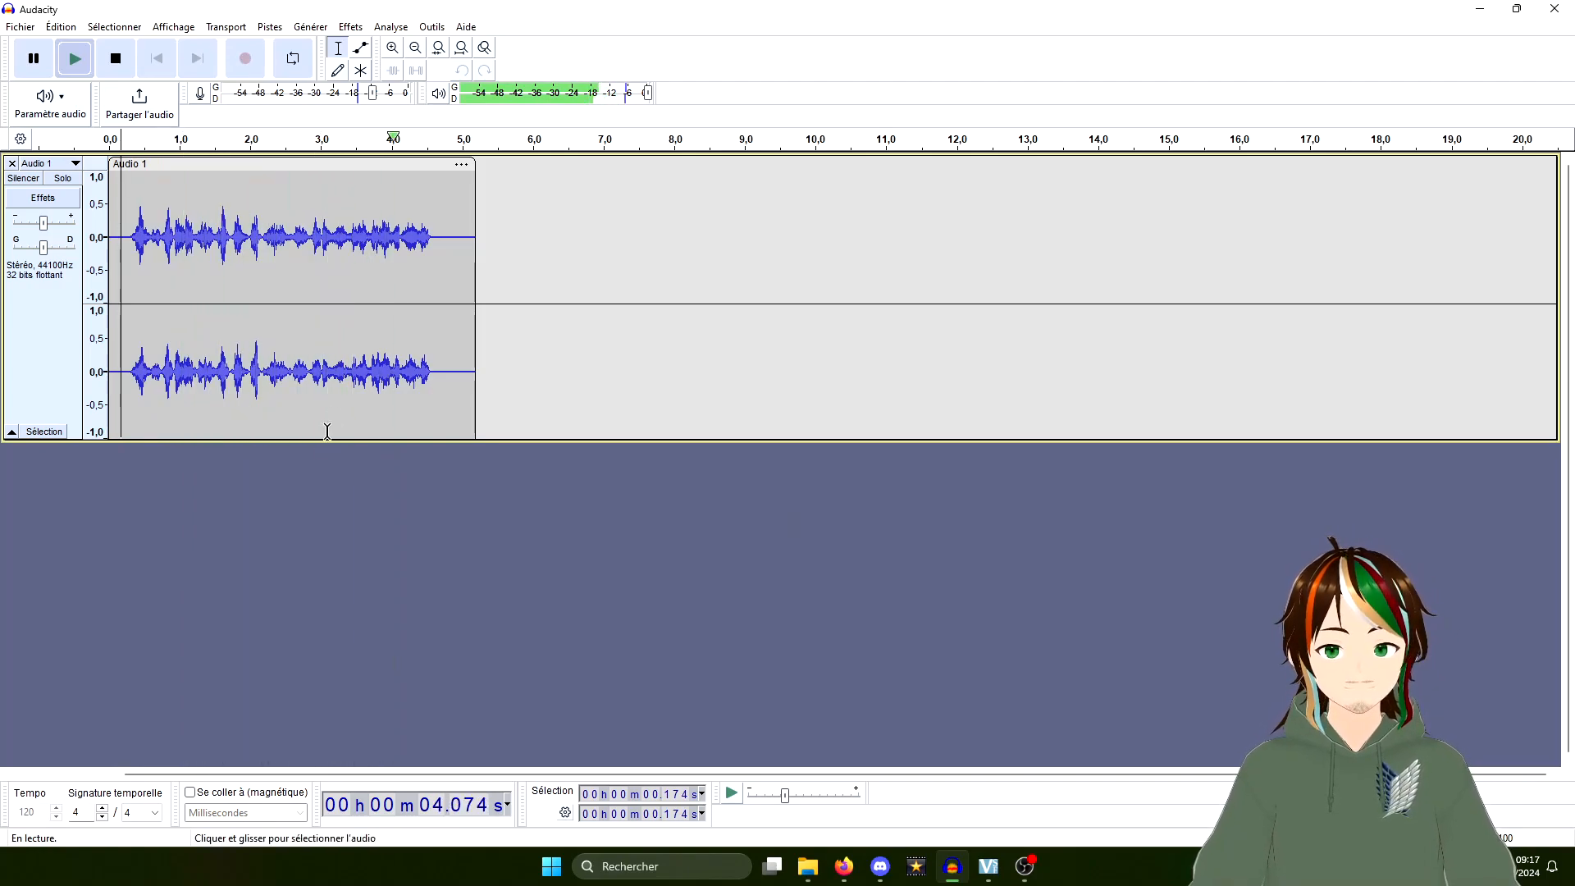
key("space")
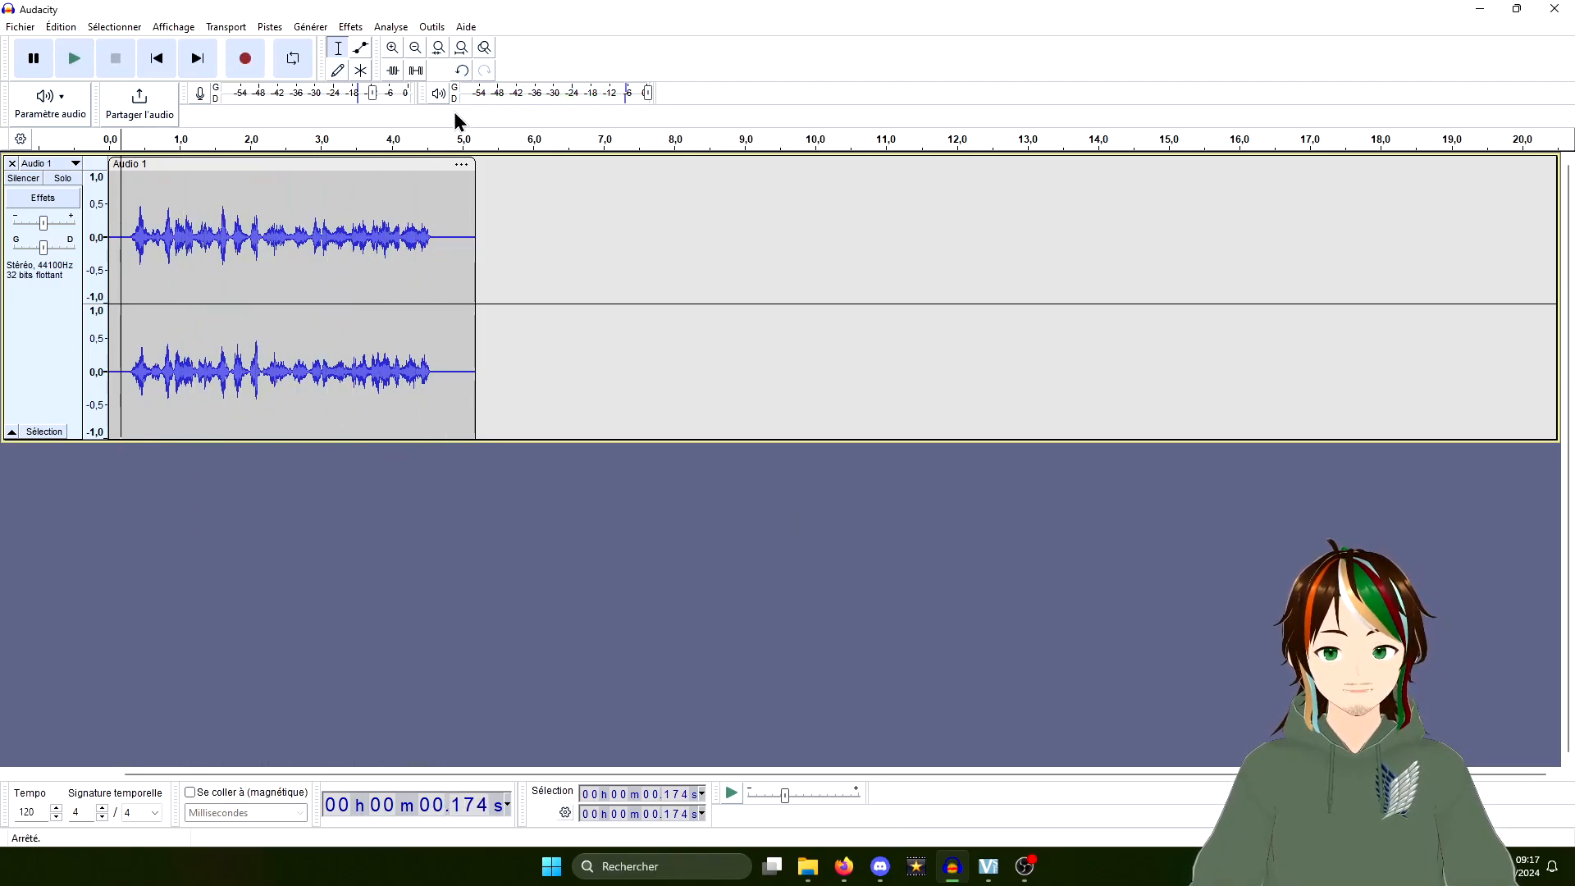
Step: Undo the 0,1-second Paulstretch and apply it to the whole clip with factor 1,0 and a time resolution of 0,3 seconds
left_click(462, 71)
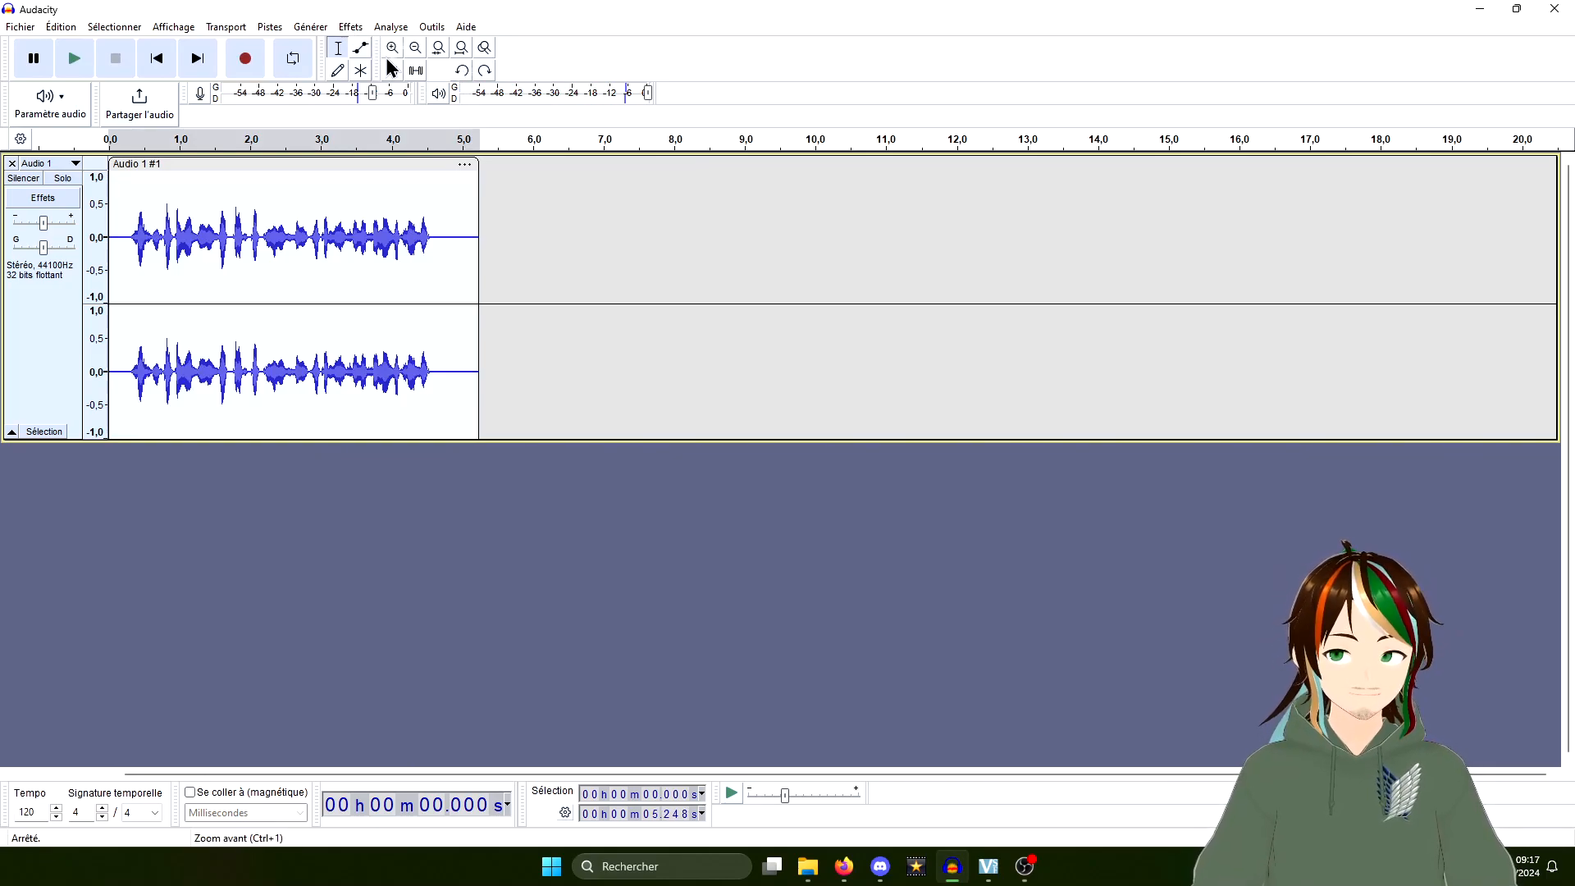
left_click(352, 27)
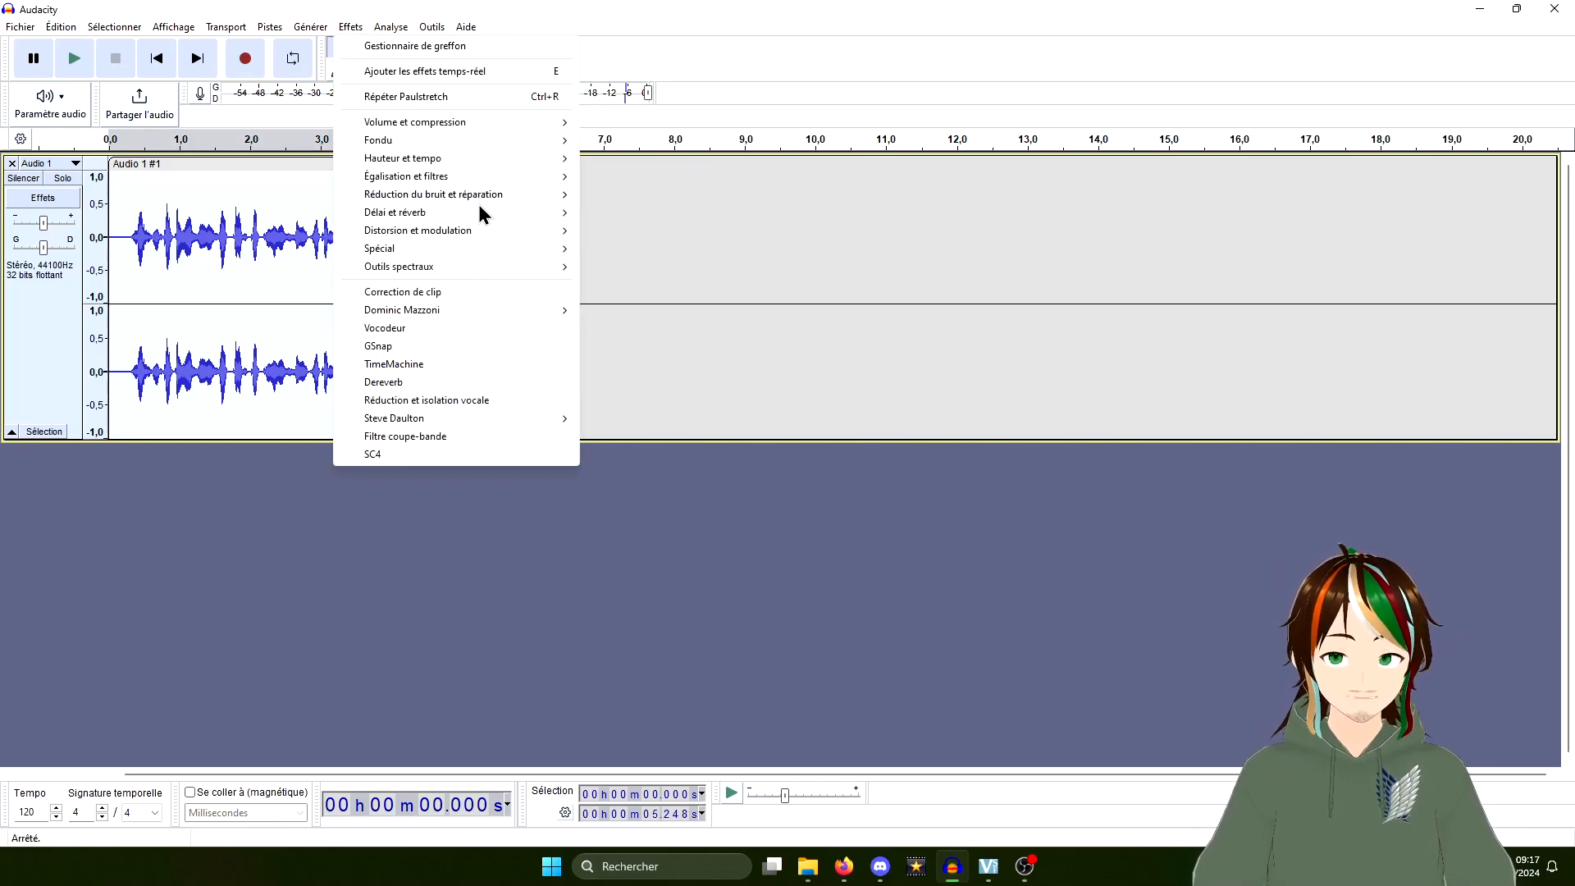
left_click(459, 97)
left_click(867, 432)
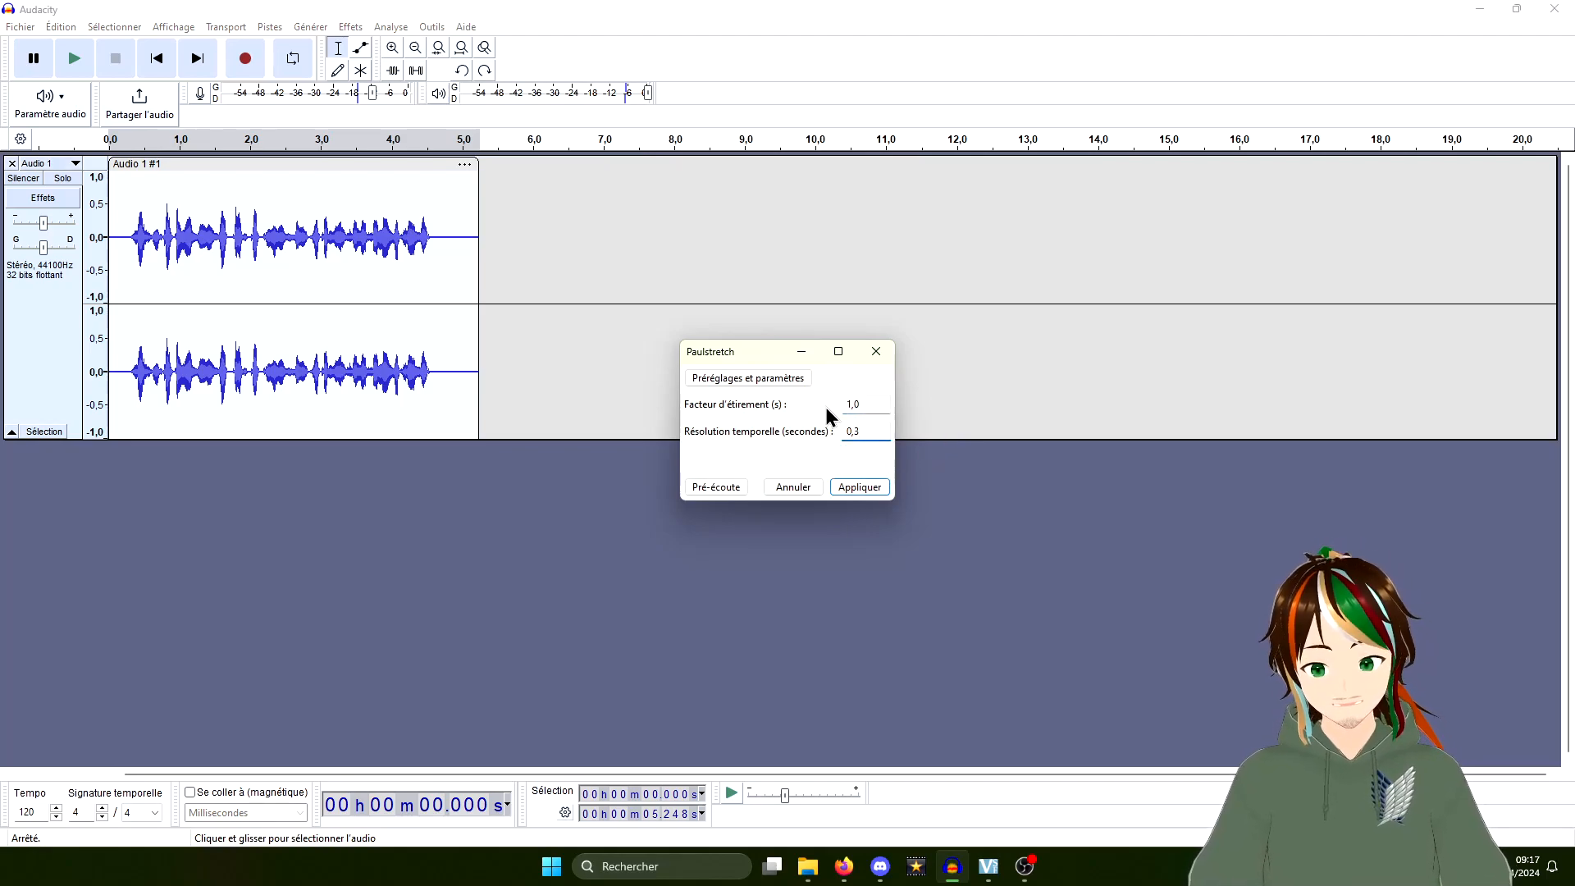
left_click(858, 486)
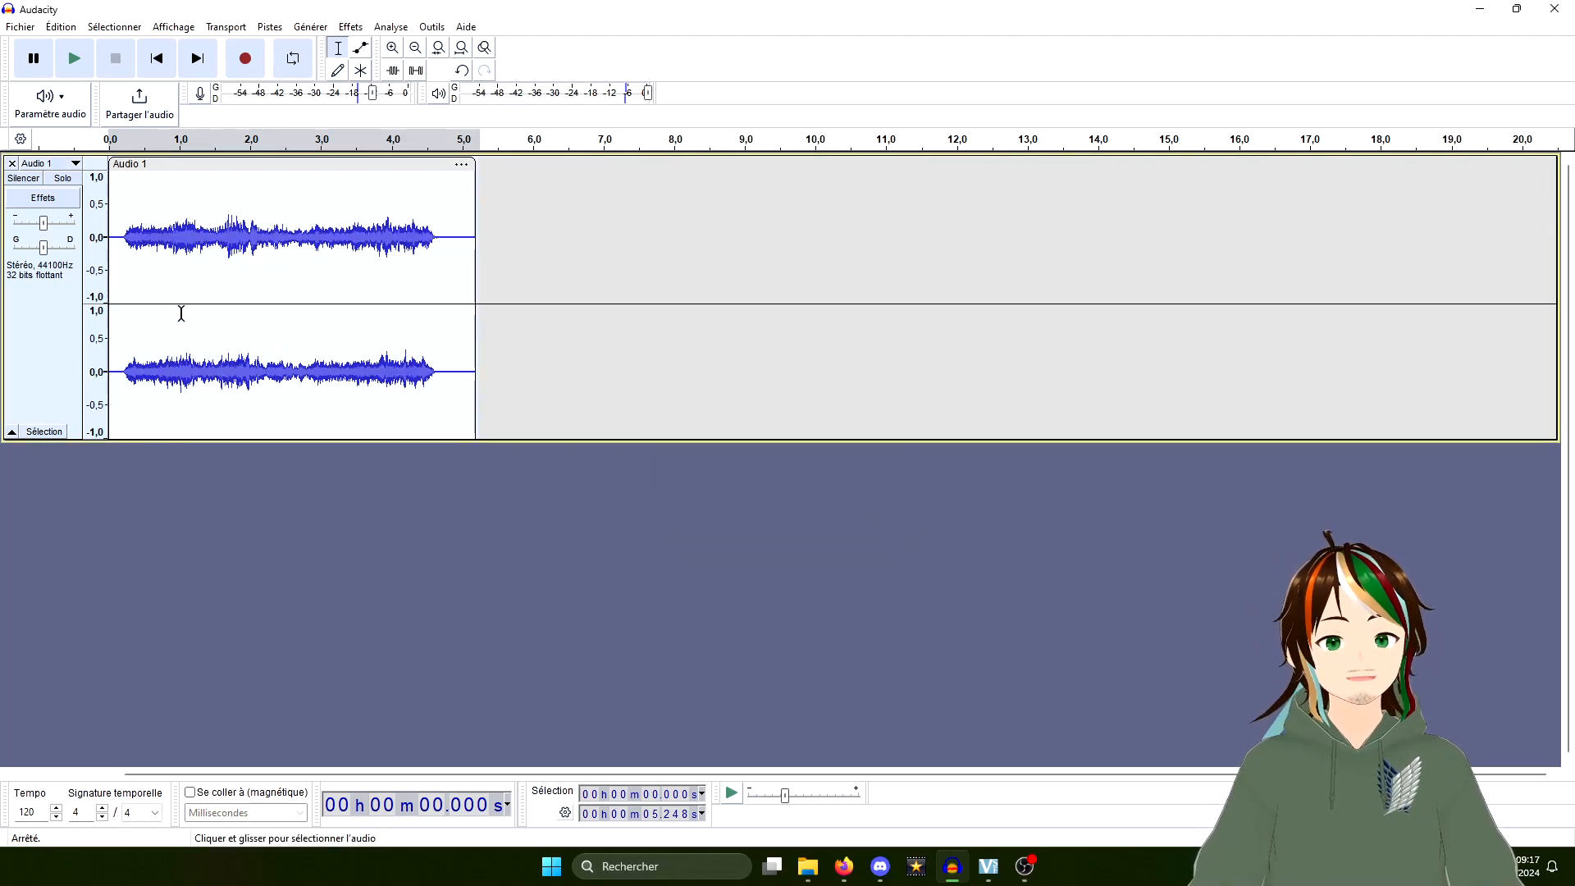
Step: Play the clip with the 0,3-second Paulstretch from about 0.12 s and stop it
left_click(118, 250)
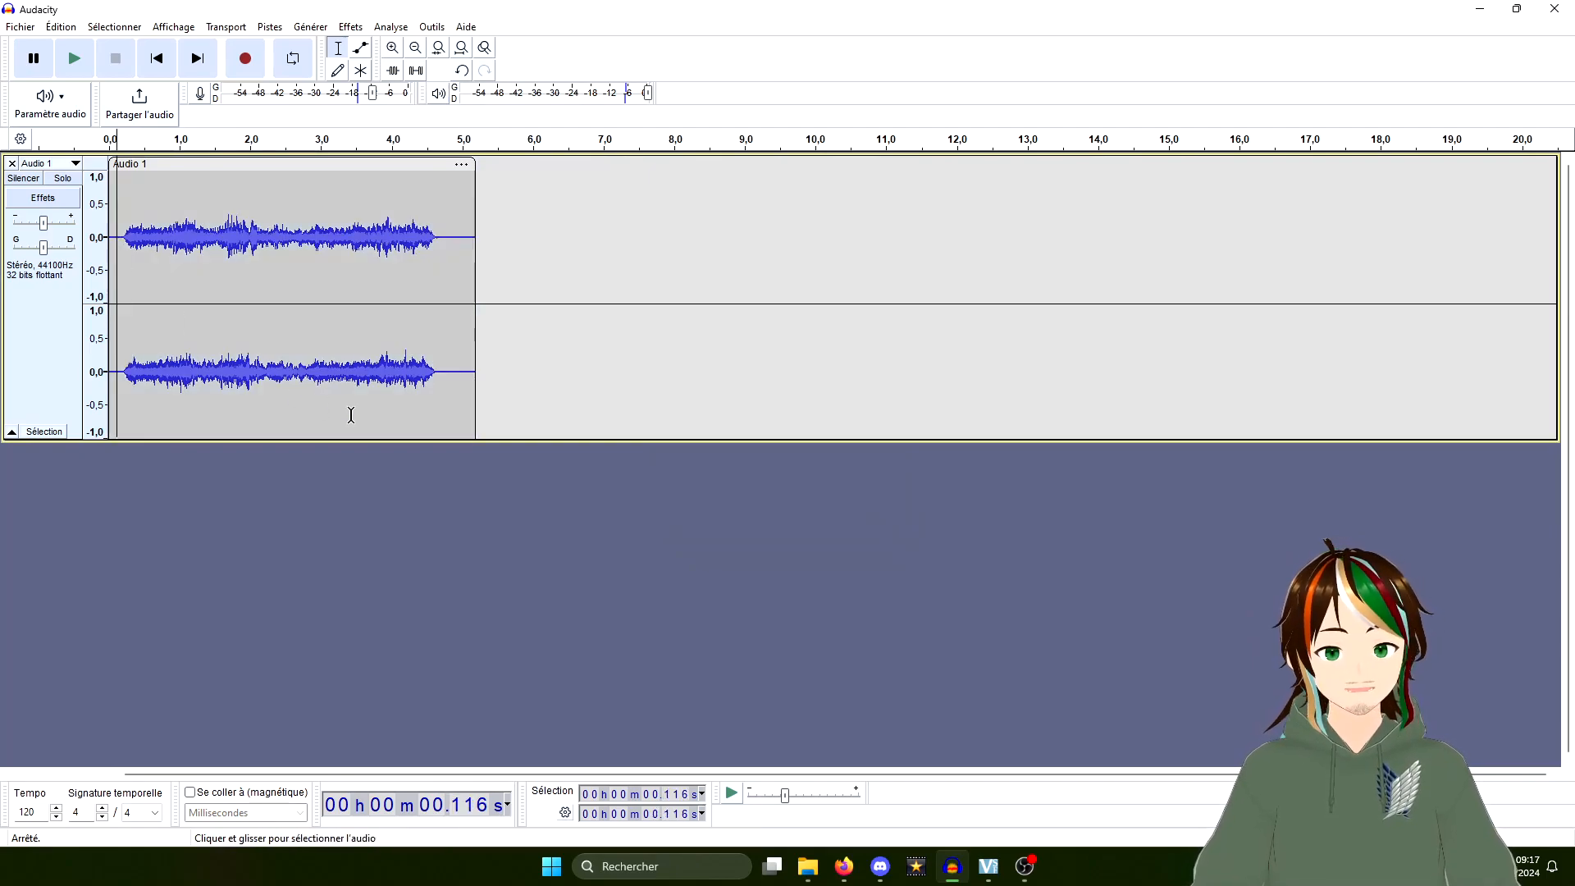
key("space")
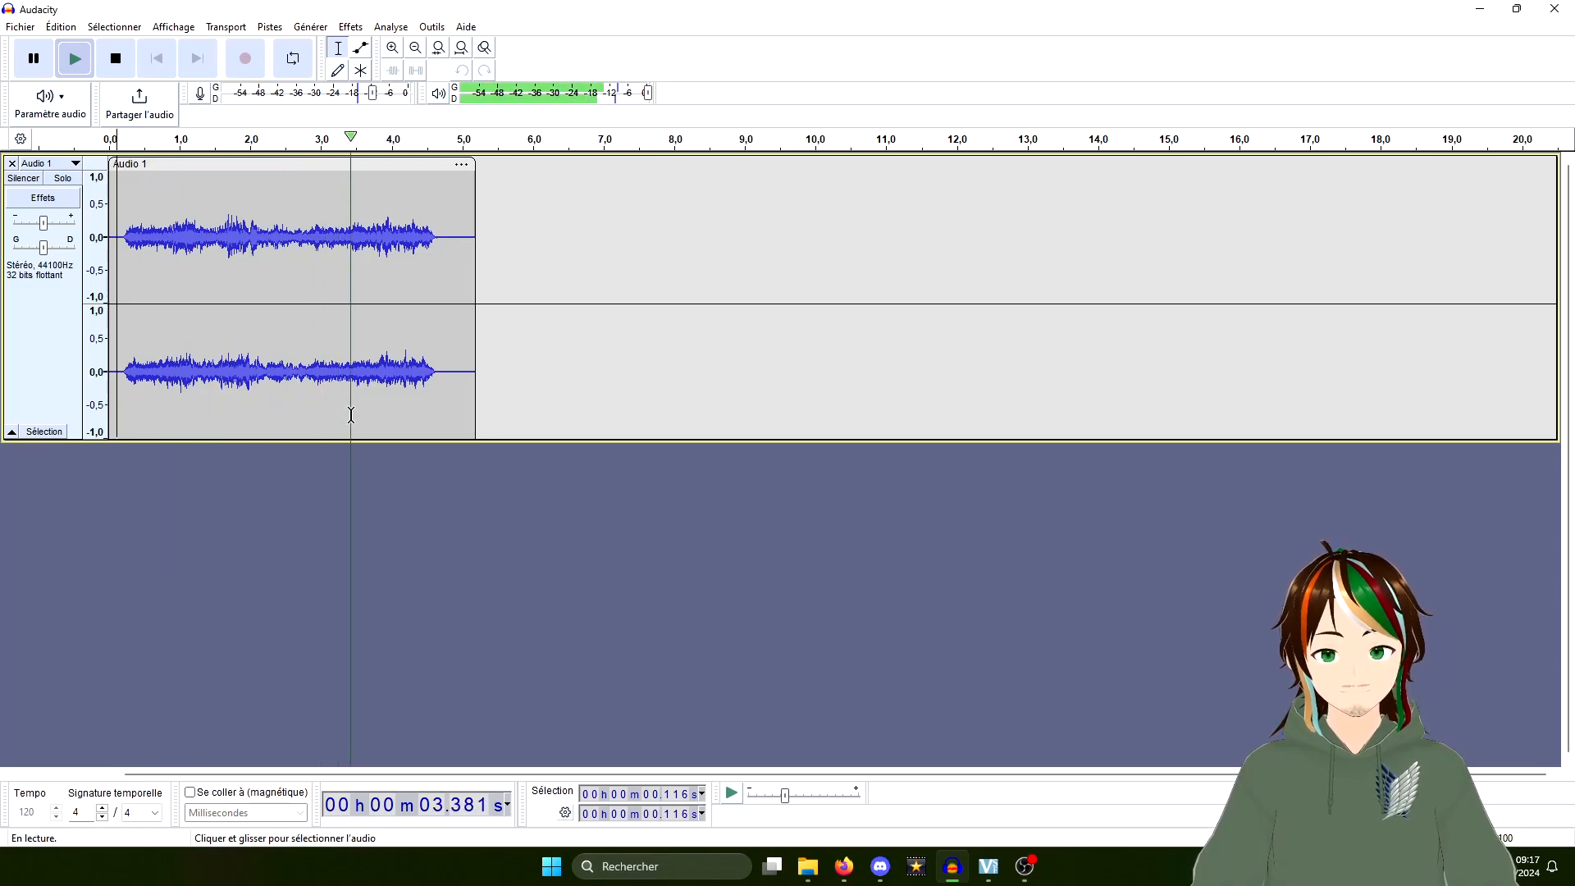
key("space")
left_click(459, 256)
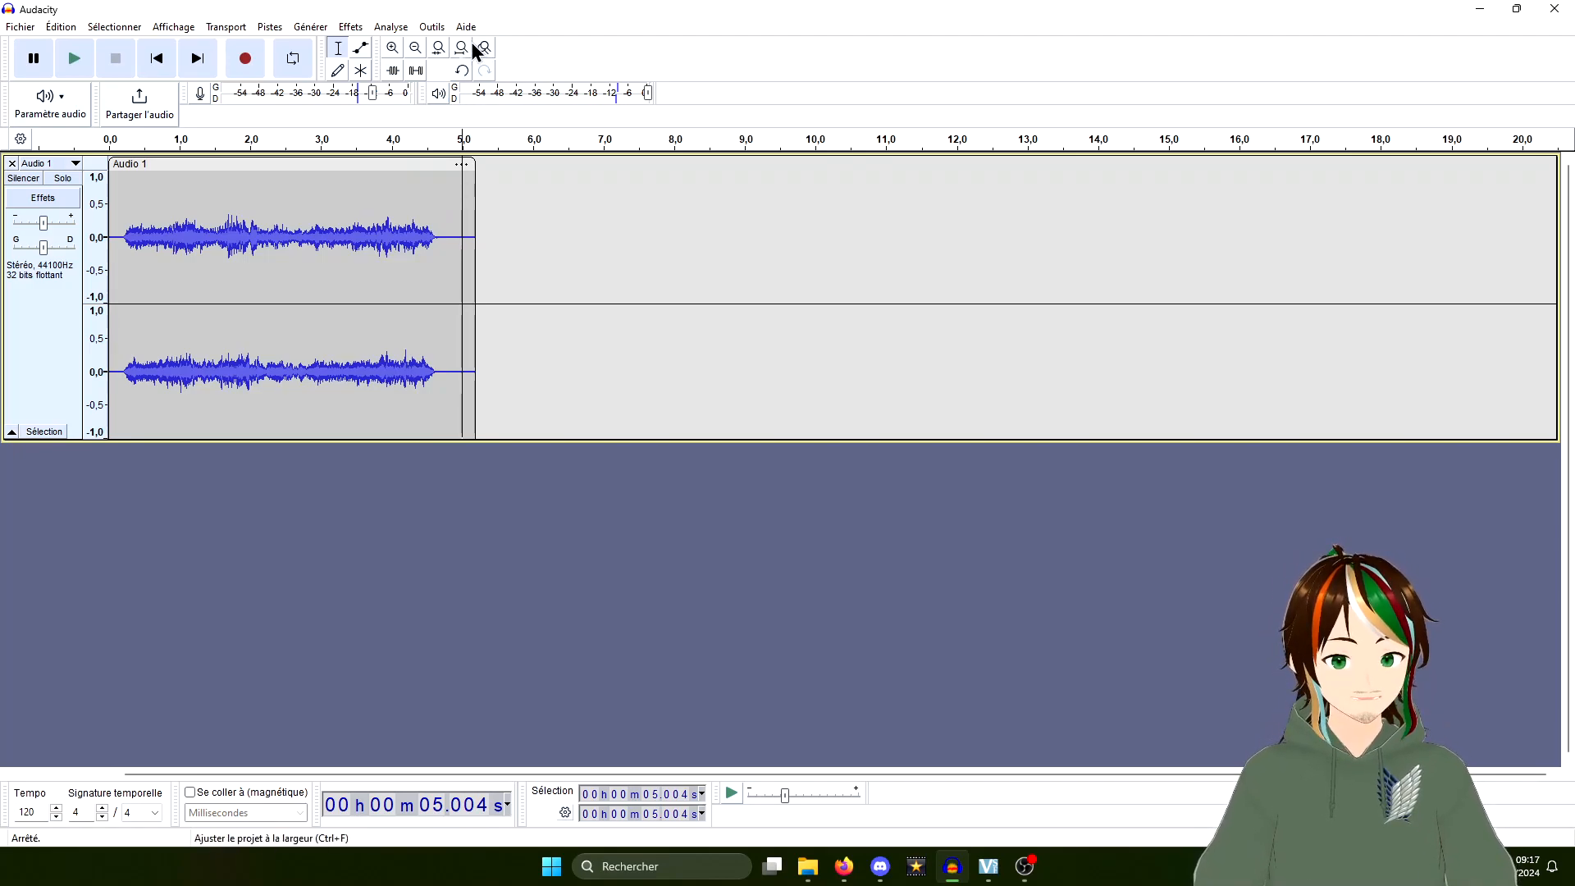
Step: Replace Paulstretch with a Vocoder of distance 1,0 and 120 bands on the whole clip and play it from about 0.2 s
left_click(461, 70)
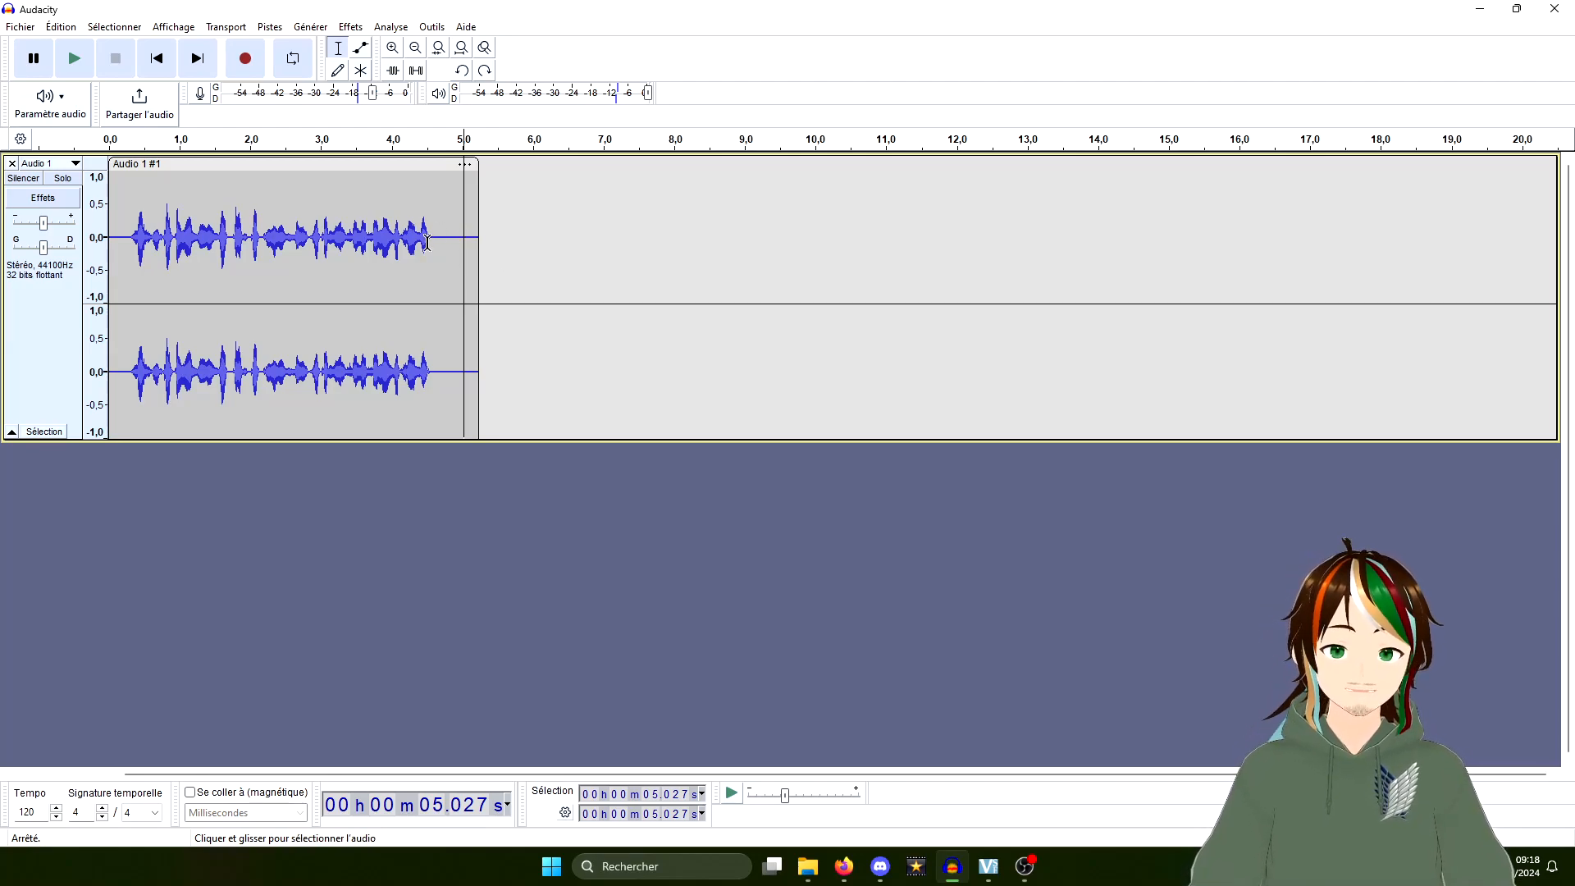
double_click(427, 243)
left_click(351, 27)
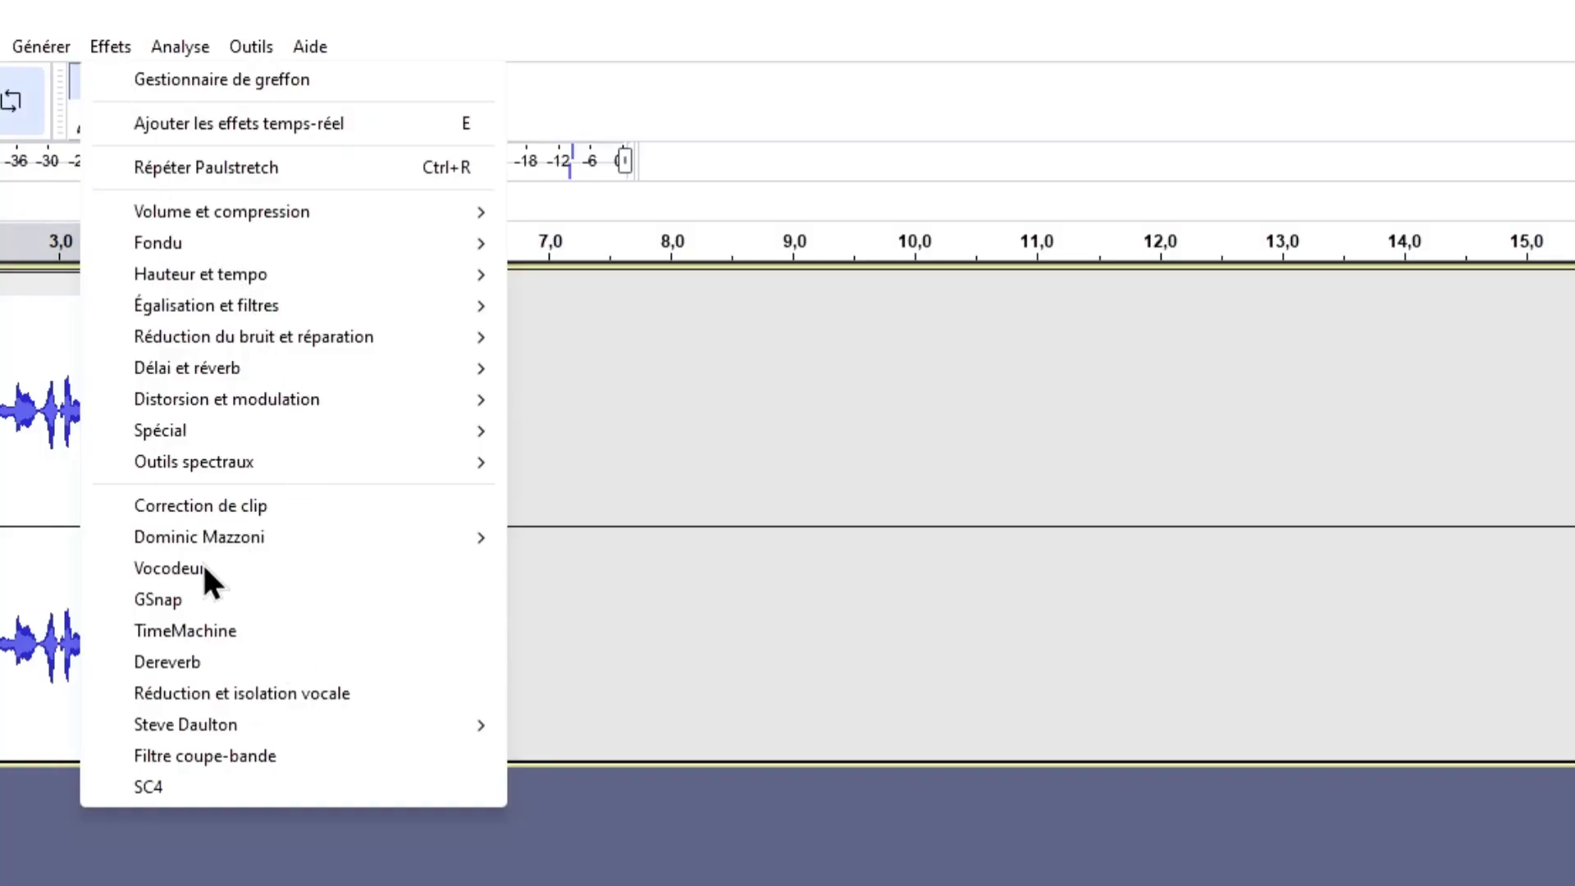
left_click(201, 567)
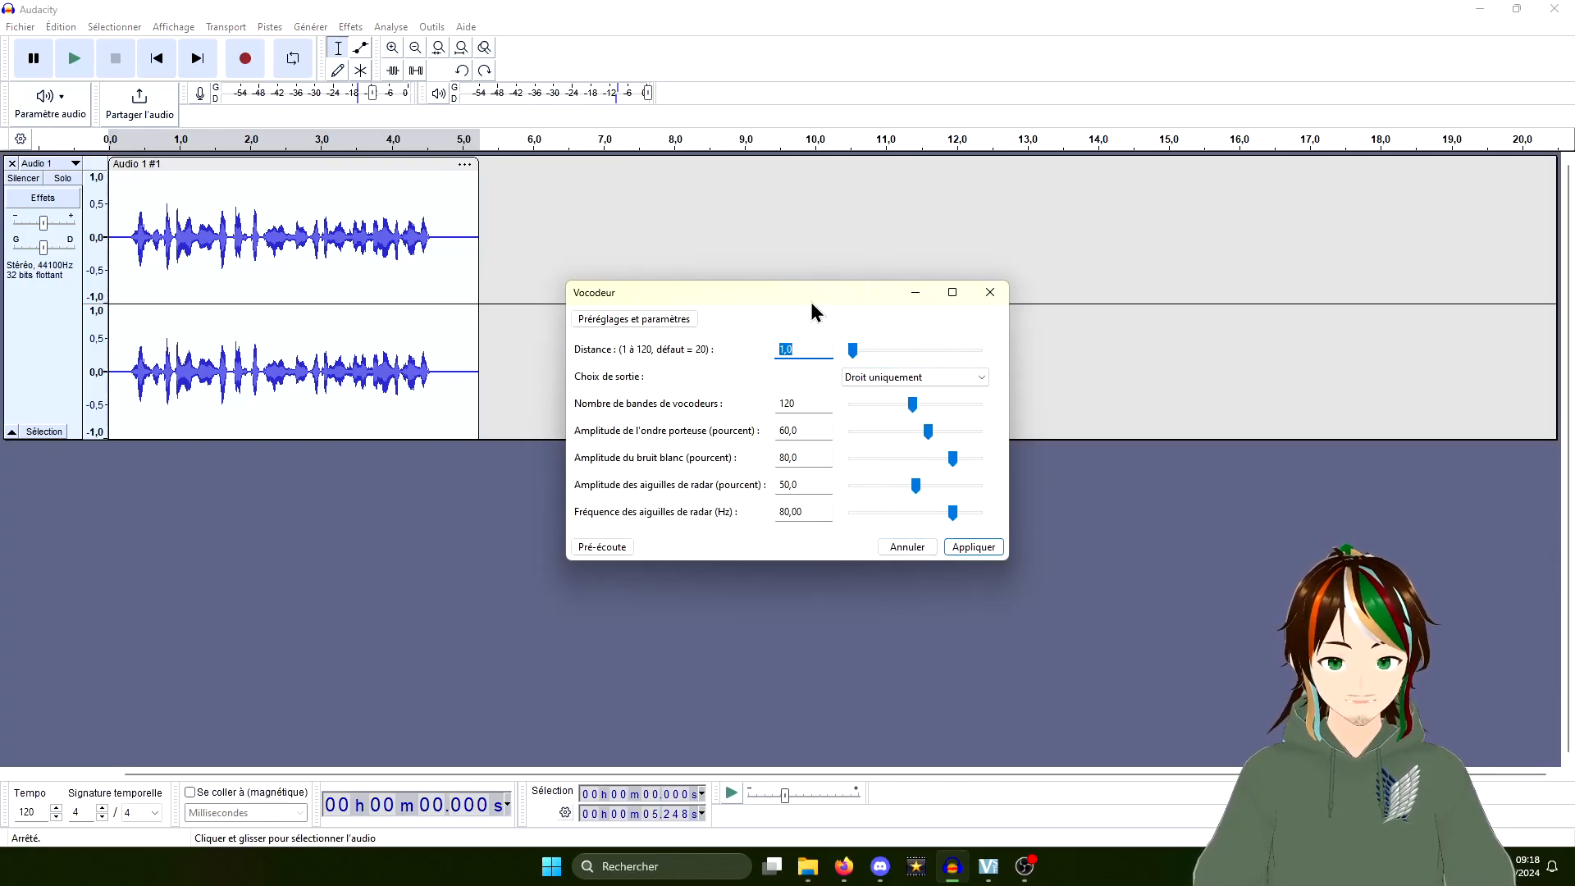
left_click_drag(800, 293, 966, 338)
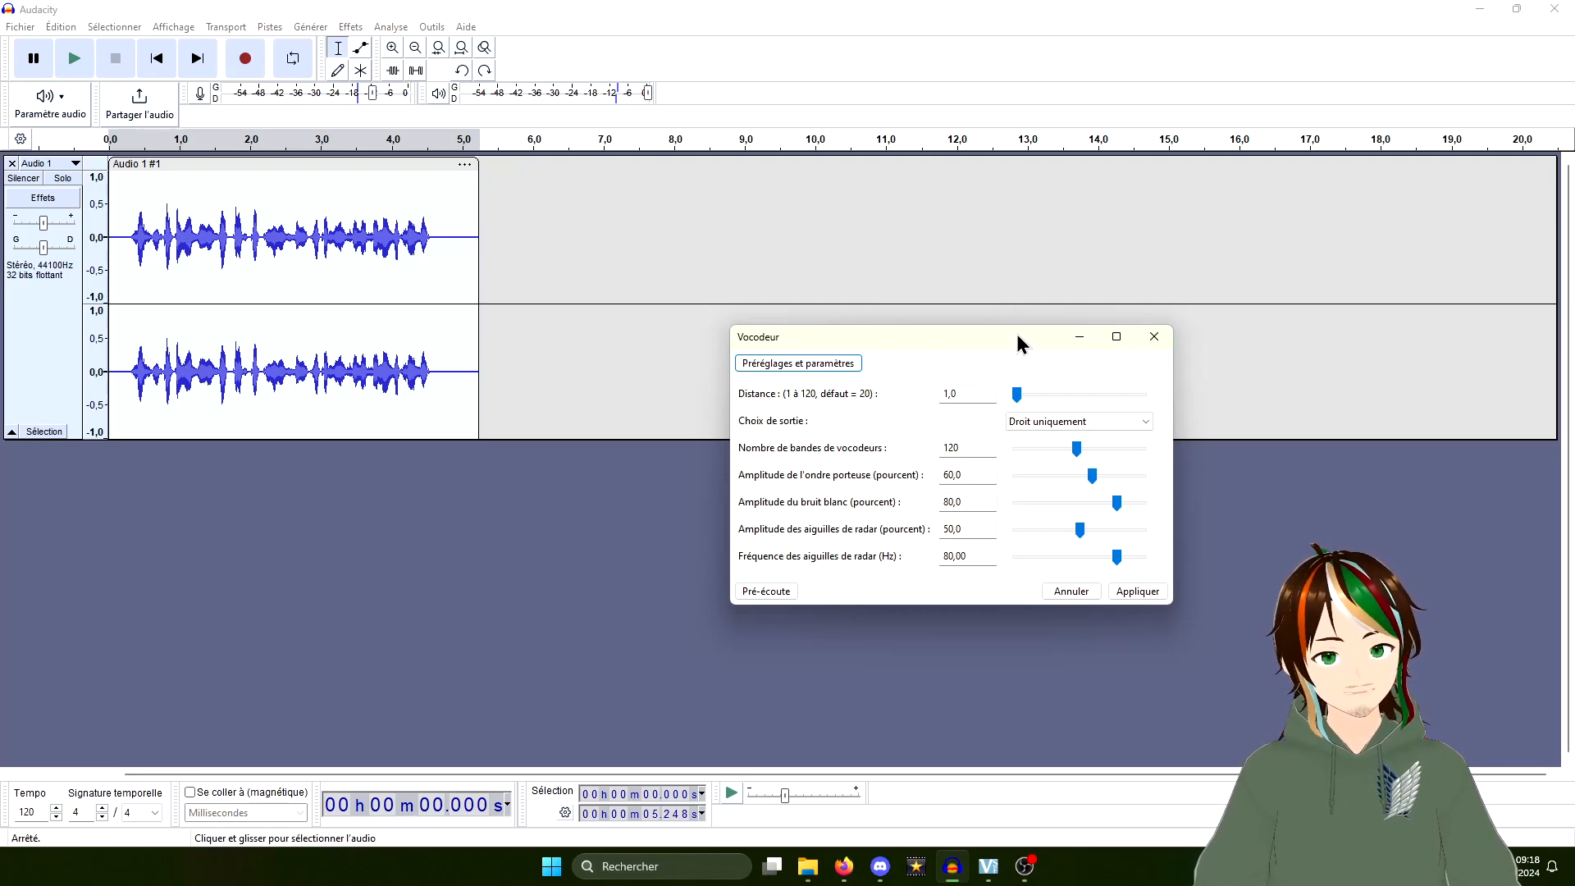
left_click(1147, 596)
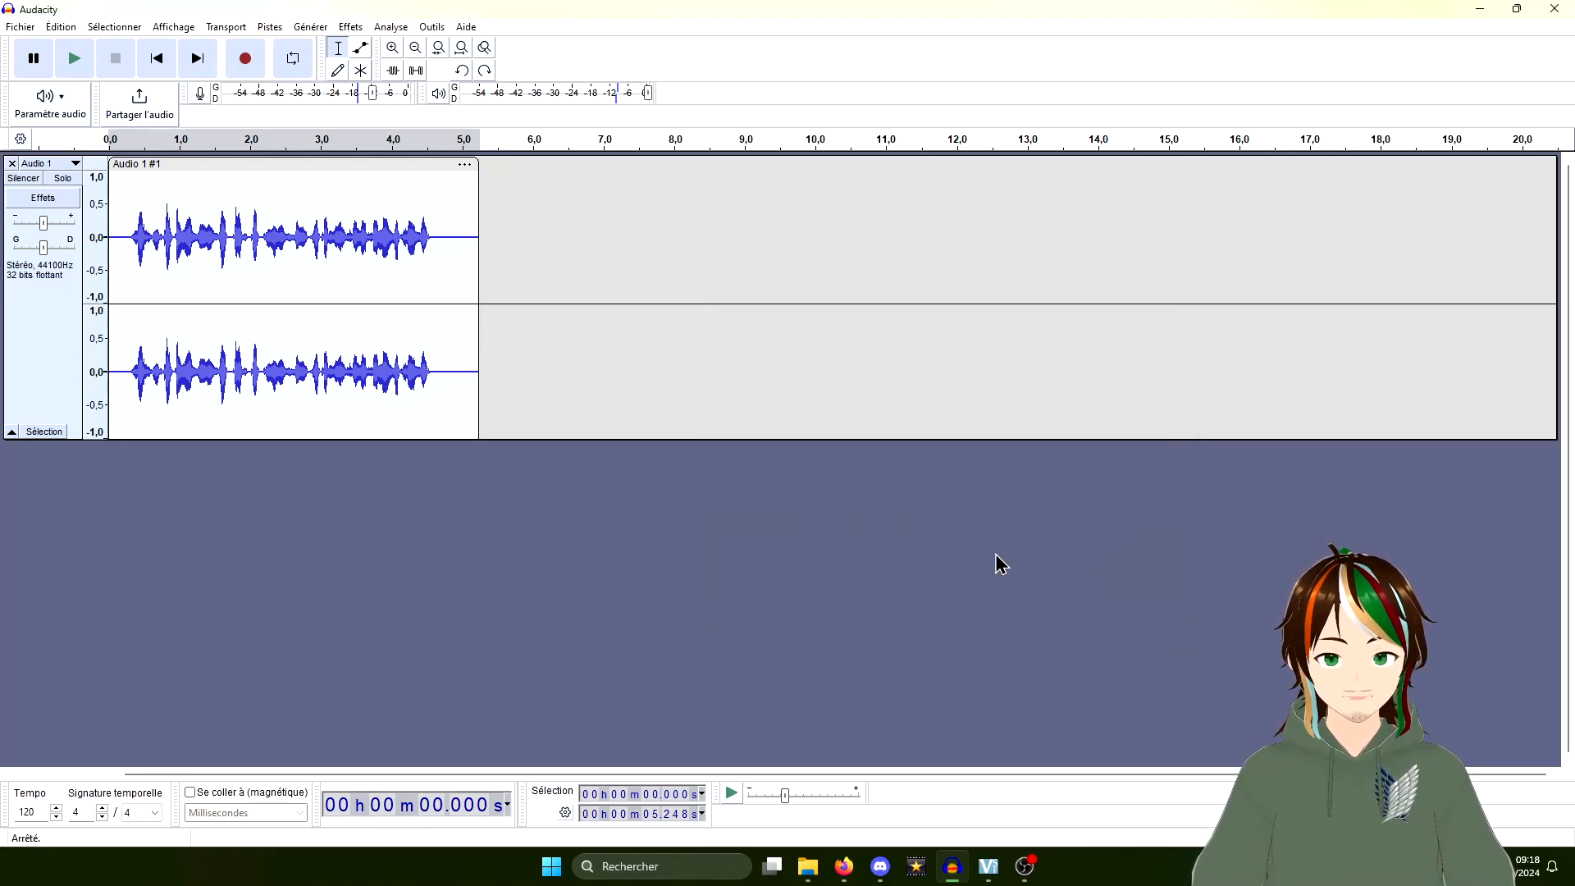
left_click(123, 255)
key("space")
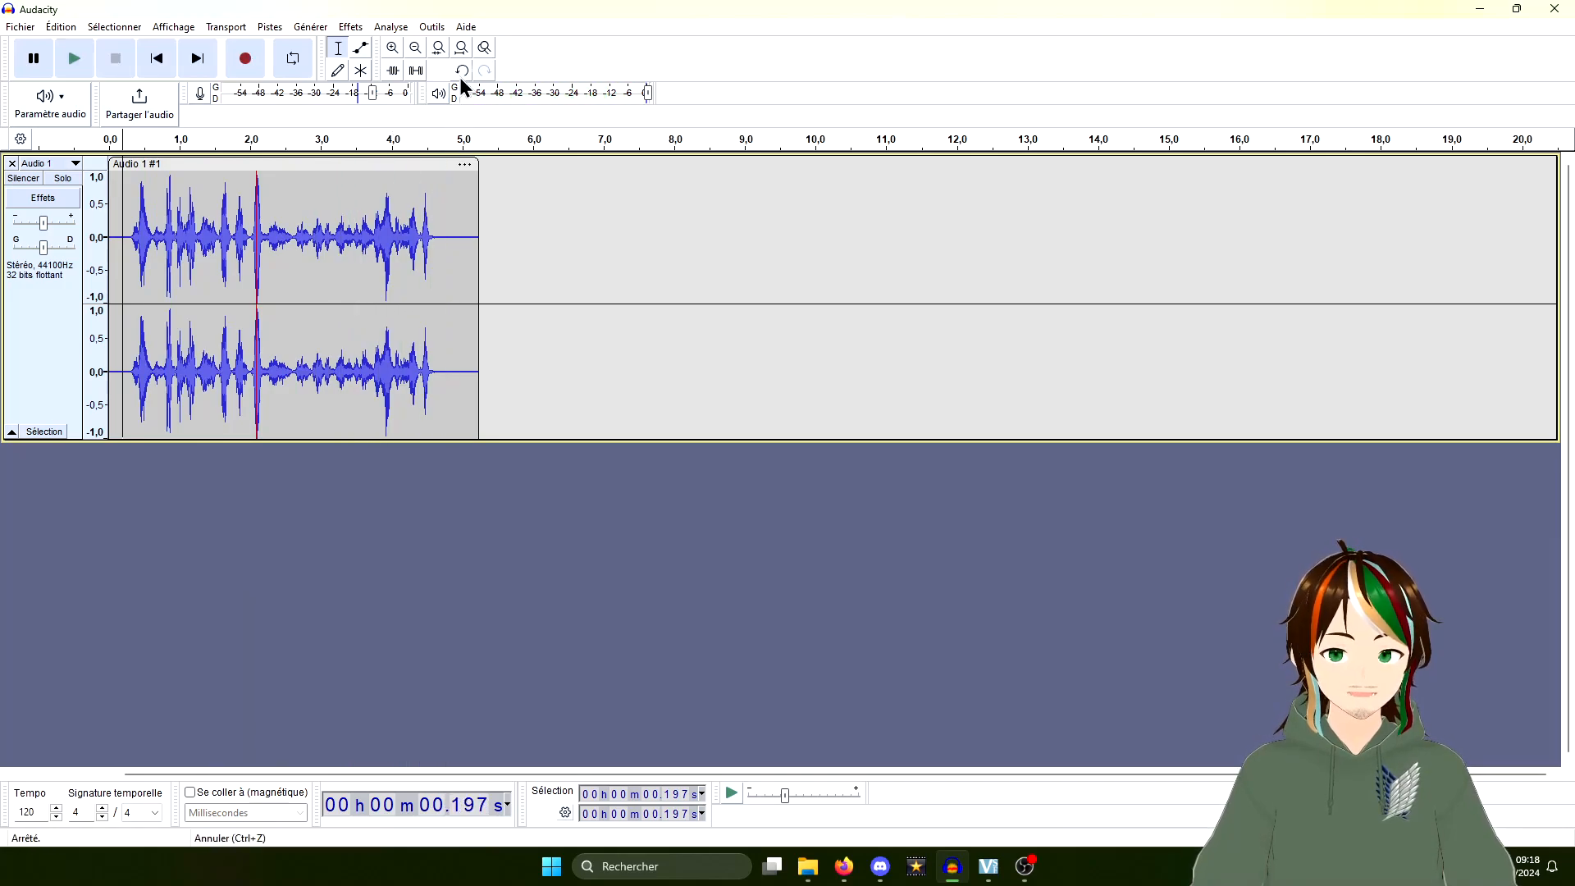
Step: Replace the 120-band Vocoder with a 240-band one on the whole clip and play it from about 0.14 s
left_click(460, 72)
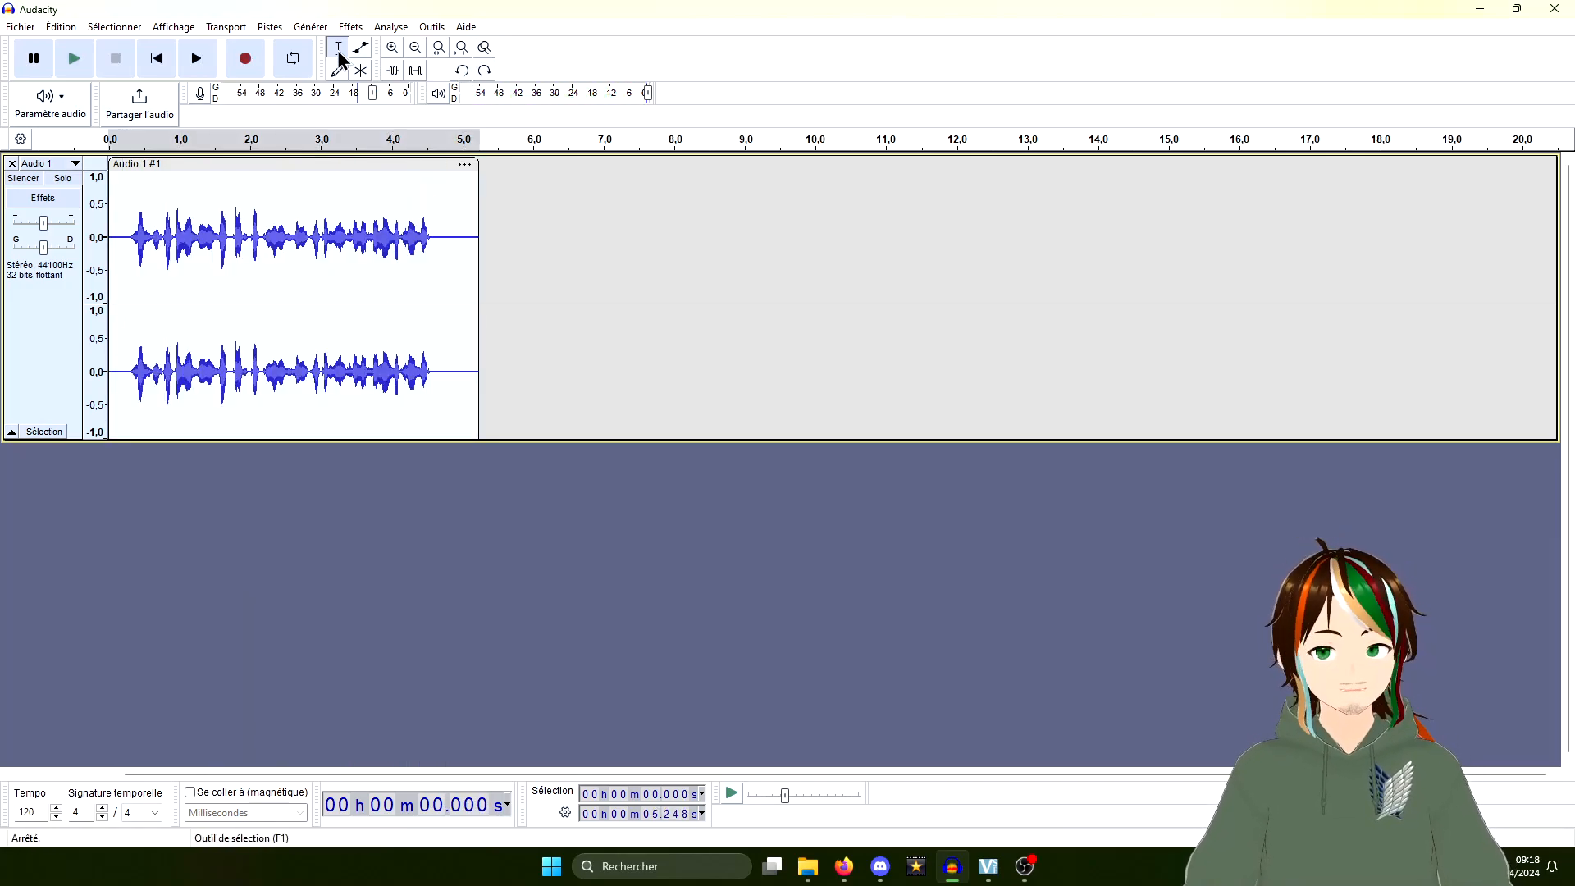
left_click(351, 26)
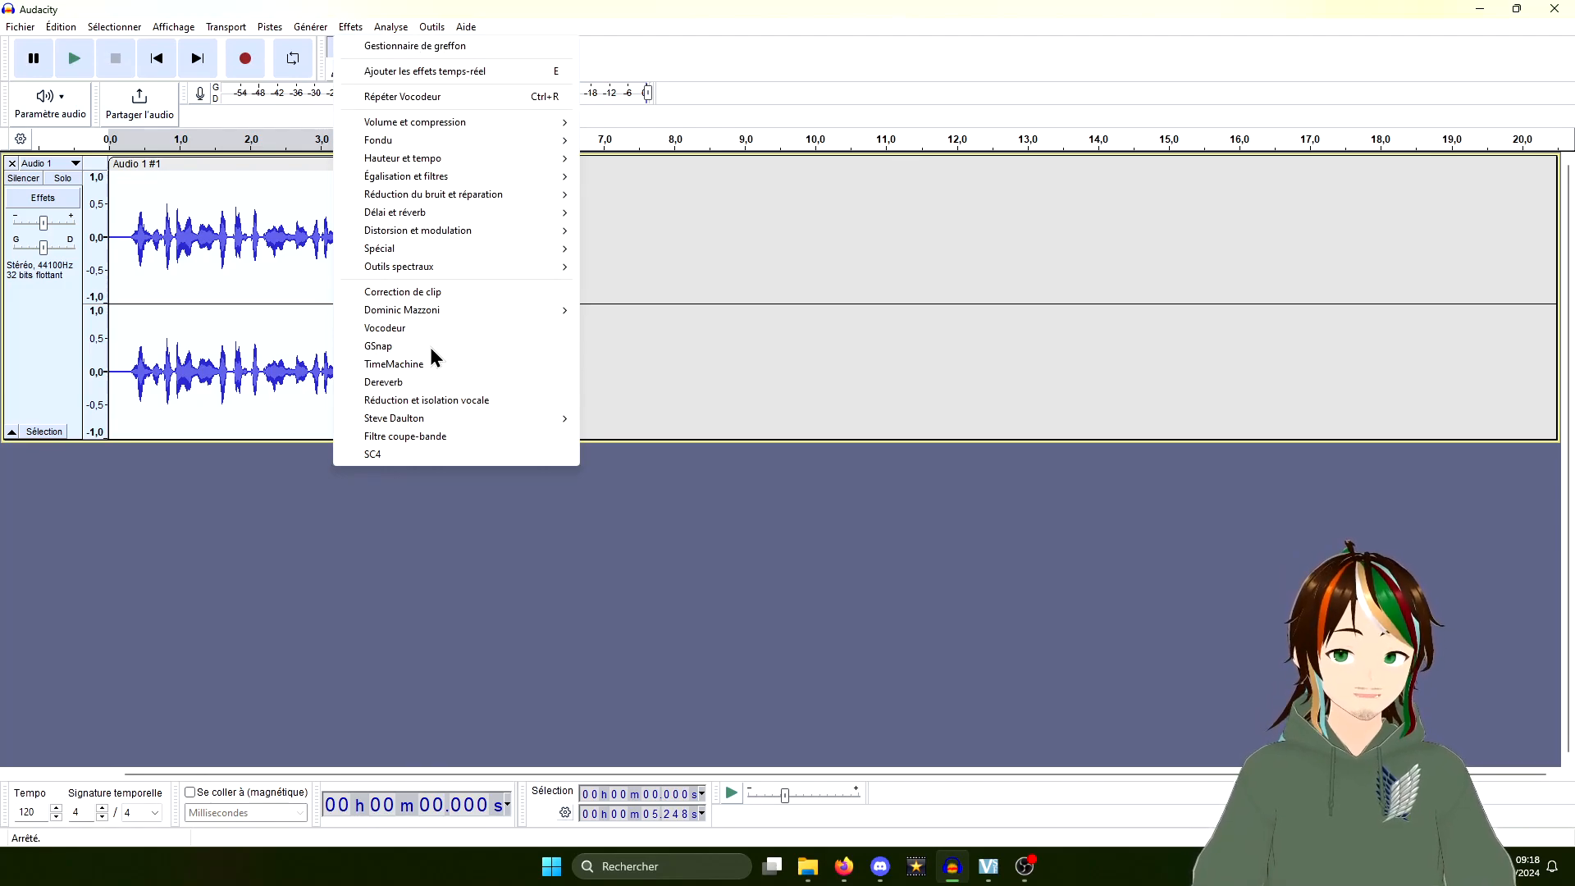
left_click(394, 328)
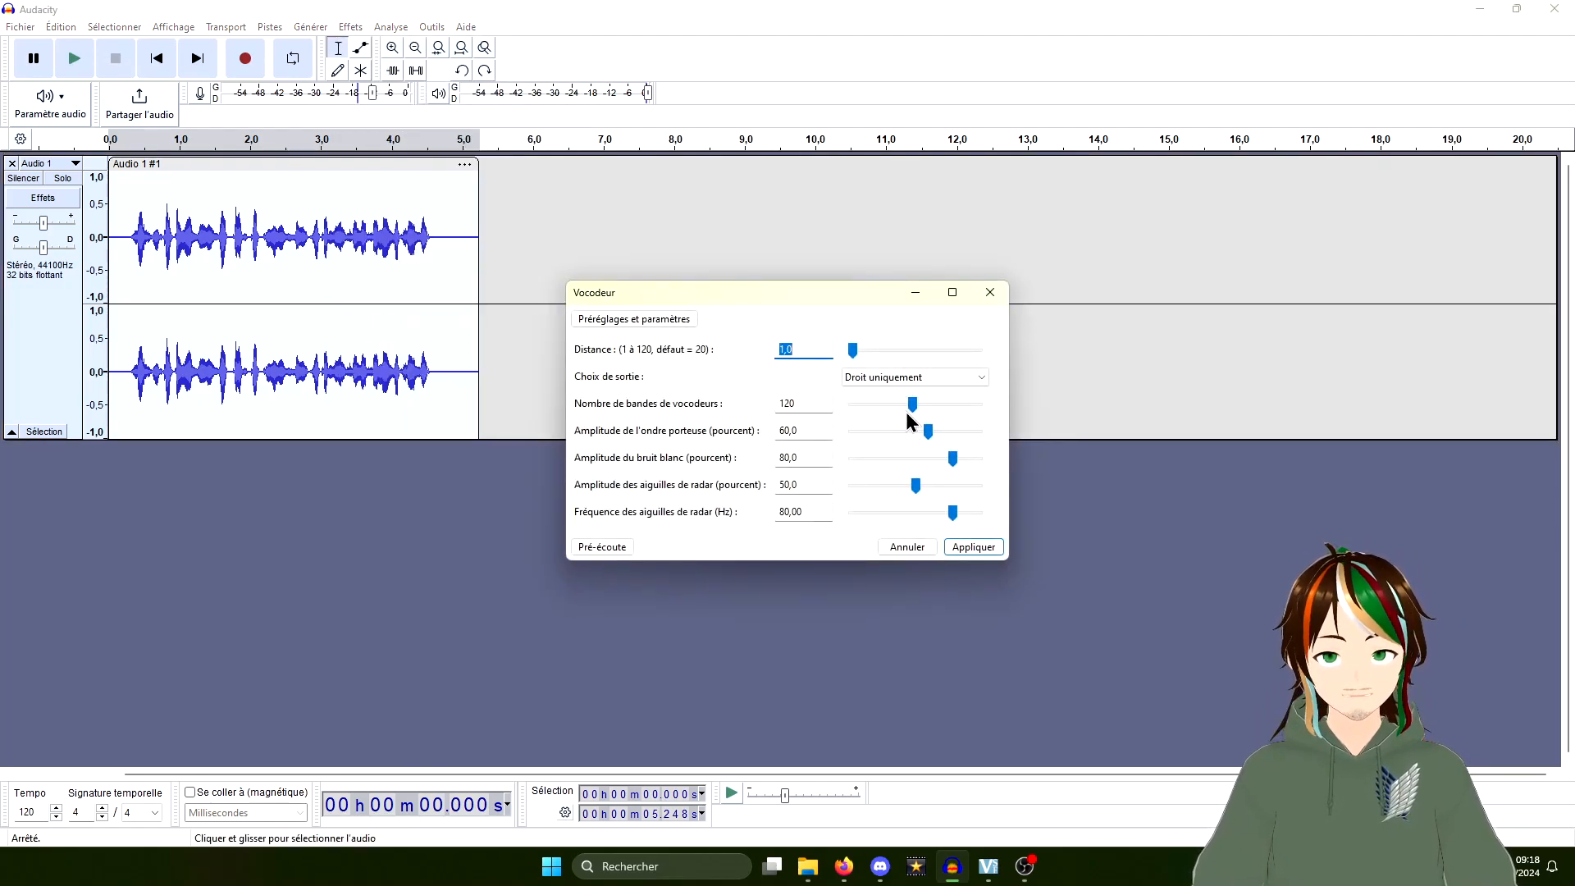
left_click_drag(908, 410, 1011, 414)
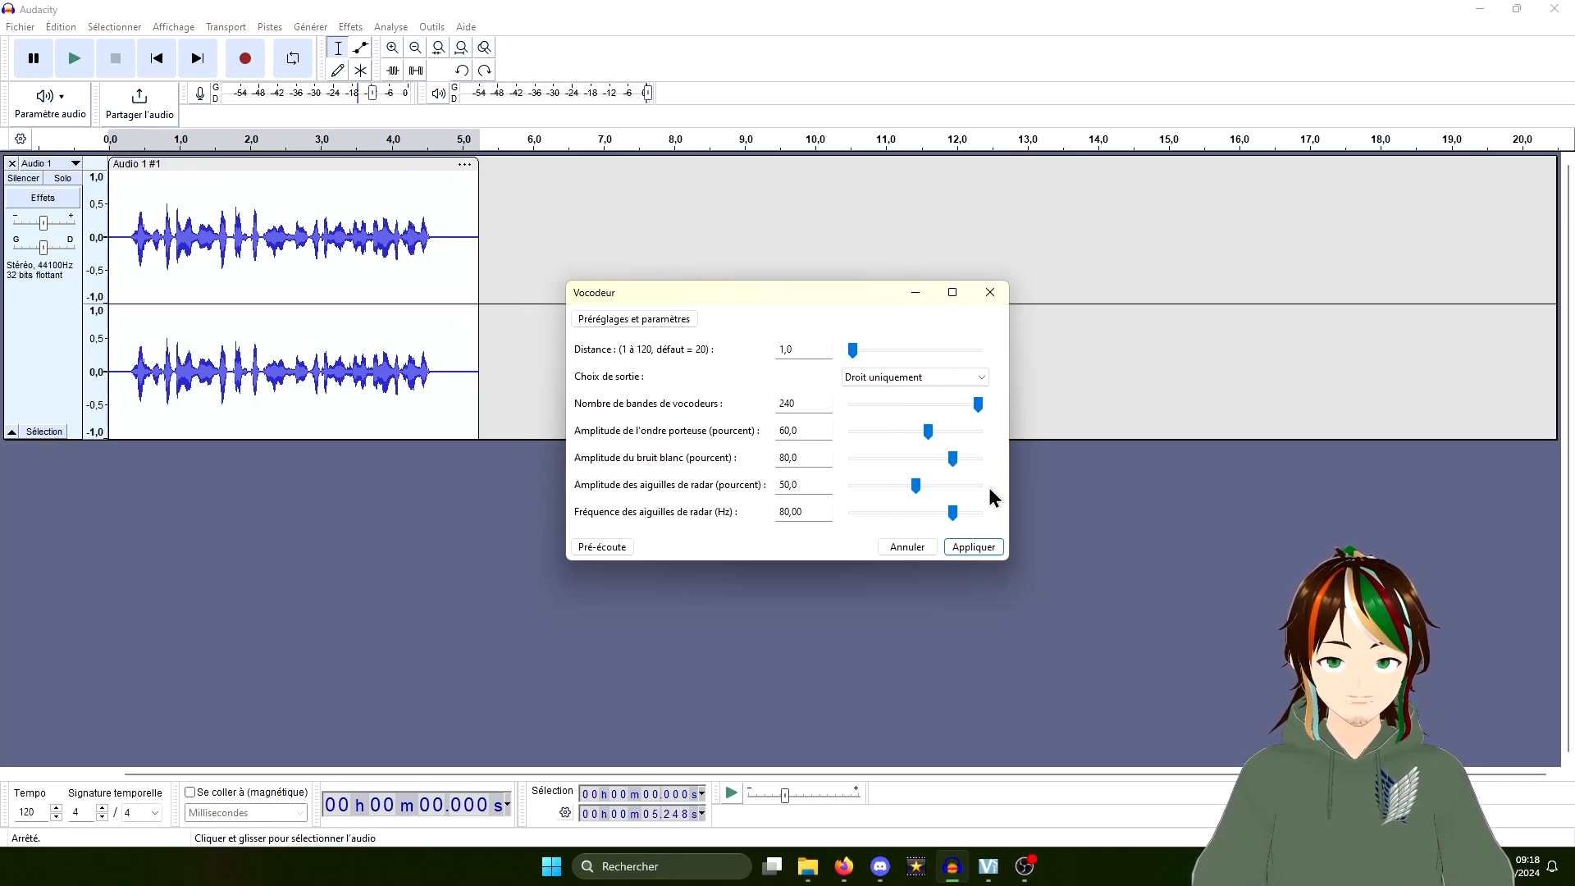
left_click(972, 550)
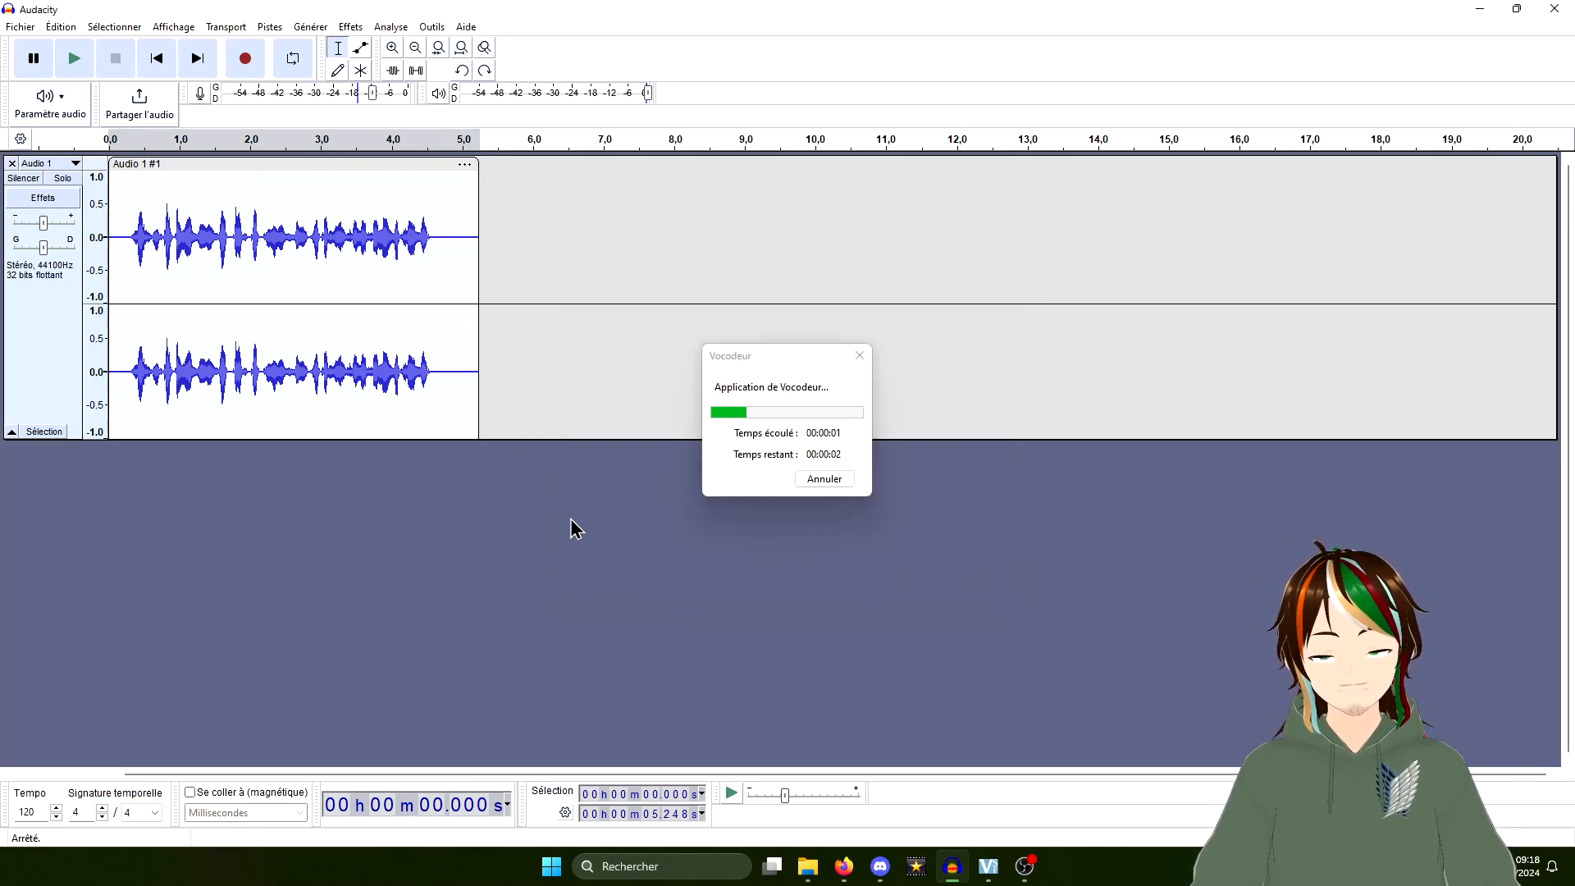
left_click(118, 260)
key("space")
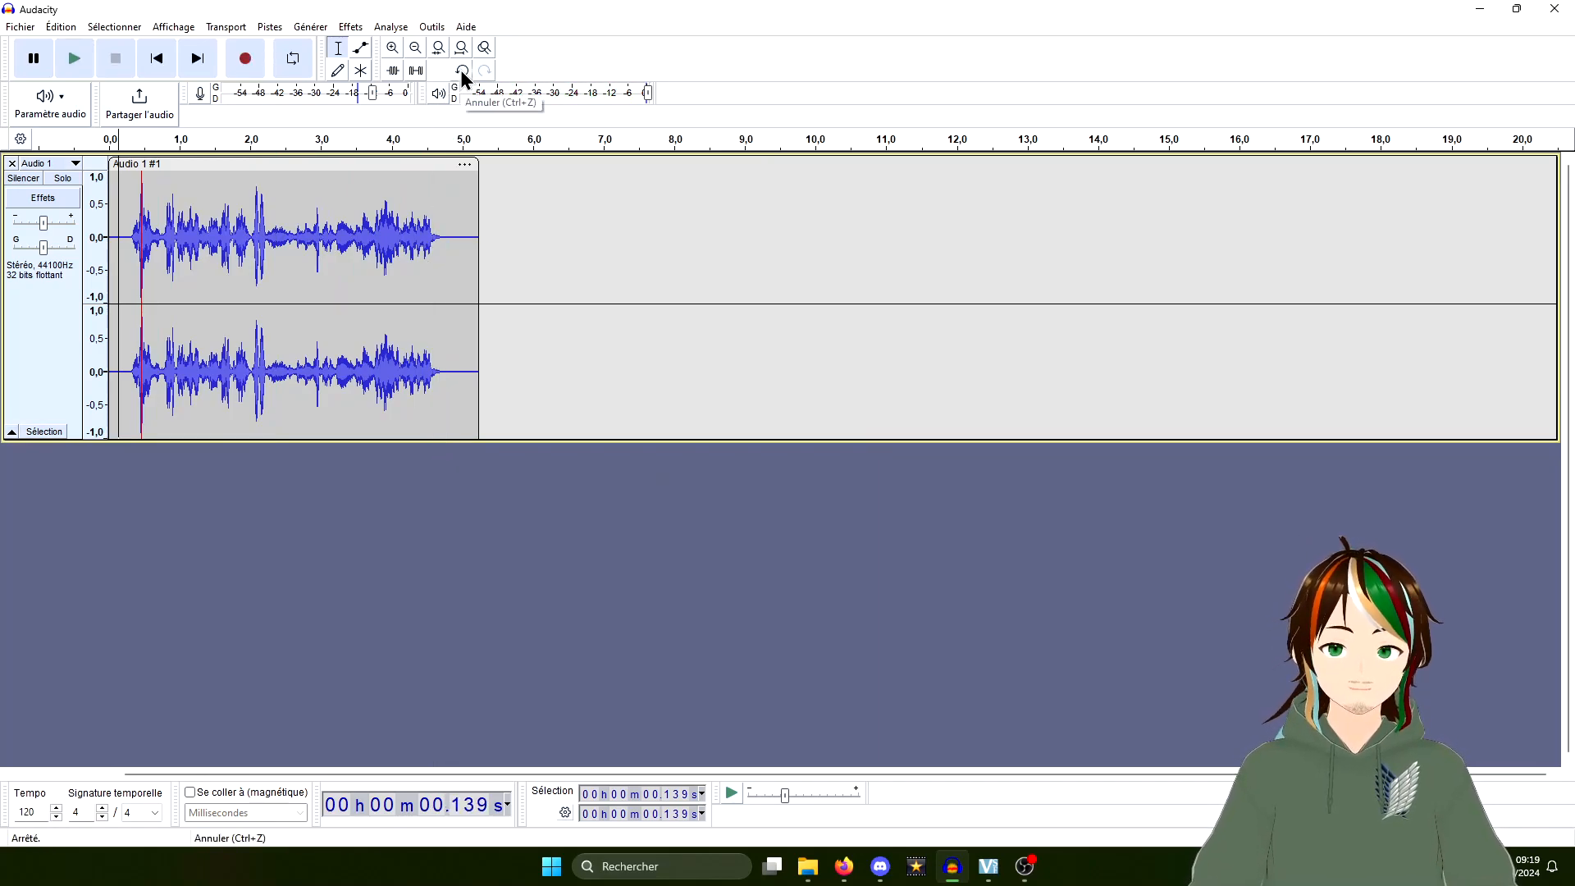
Step: Replace the 240-band Vocoder with a 10-band one on the whole clip and play it from about 0.26 s
left_click(460, 70)
left_click(351, 27)
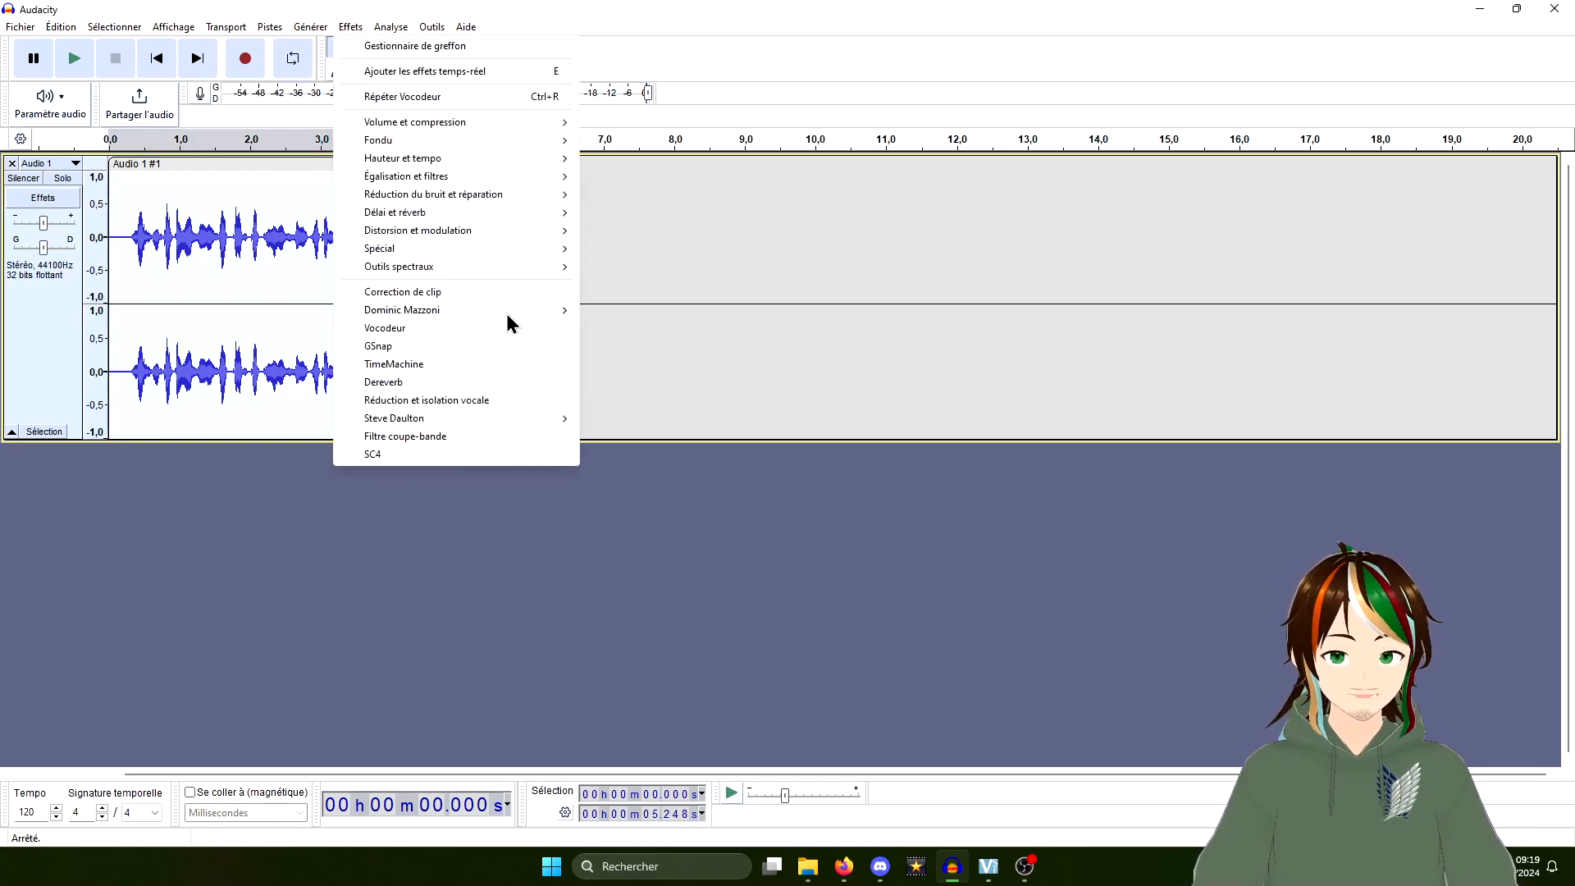
left_click(453, 329)
left_click_drag(977, 409, 678, 416)
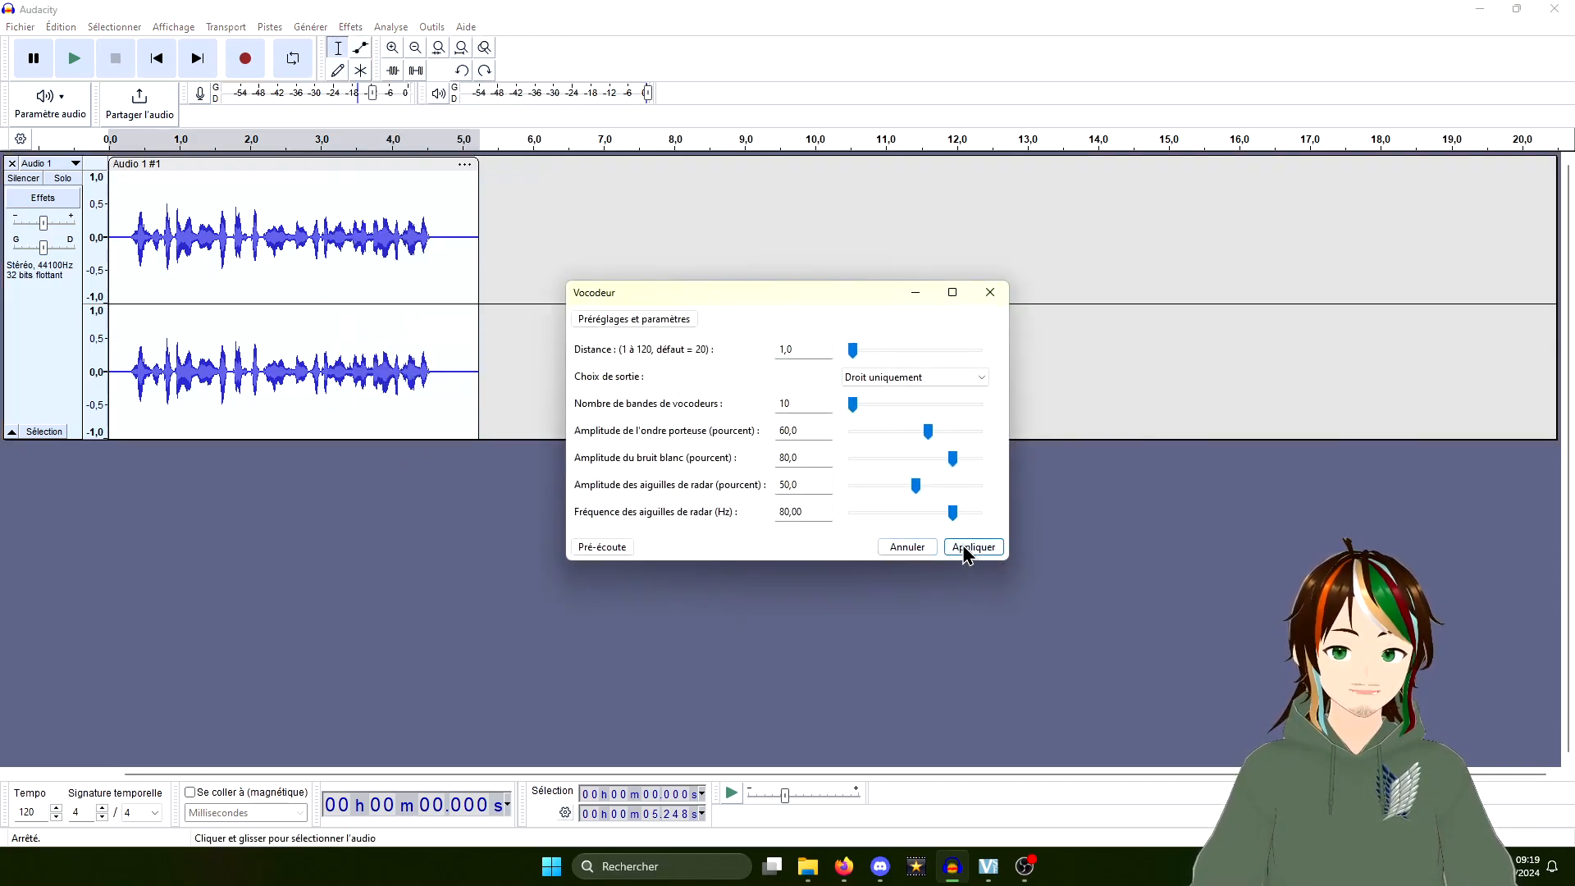
left_click(968, 548)
left_click(126, 259)
key("space")
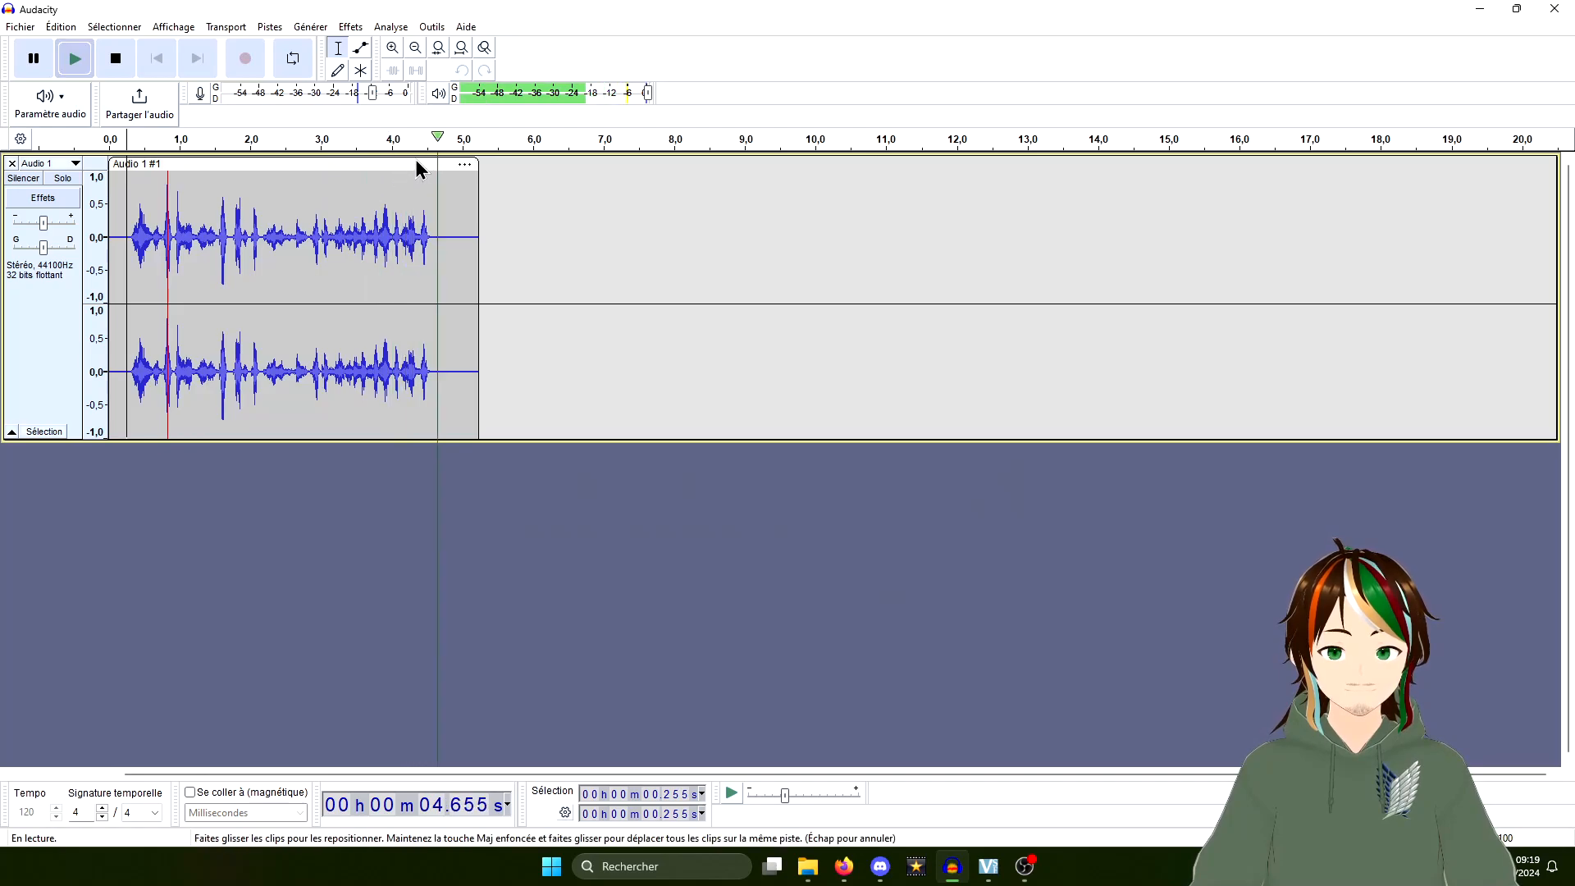
Step: Undo the 10-band Vocoder and set up a new one with 120 bands and a radar needle frequency of 80 Hz
left_click(461, 70)
left_click(351, 26)
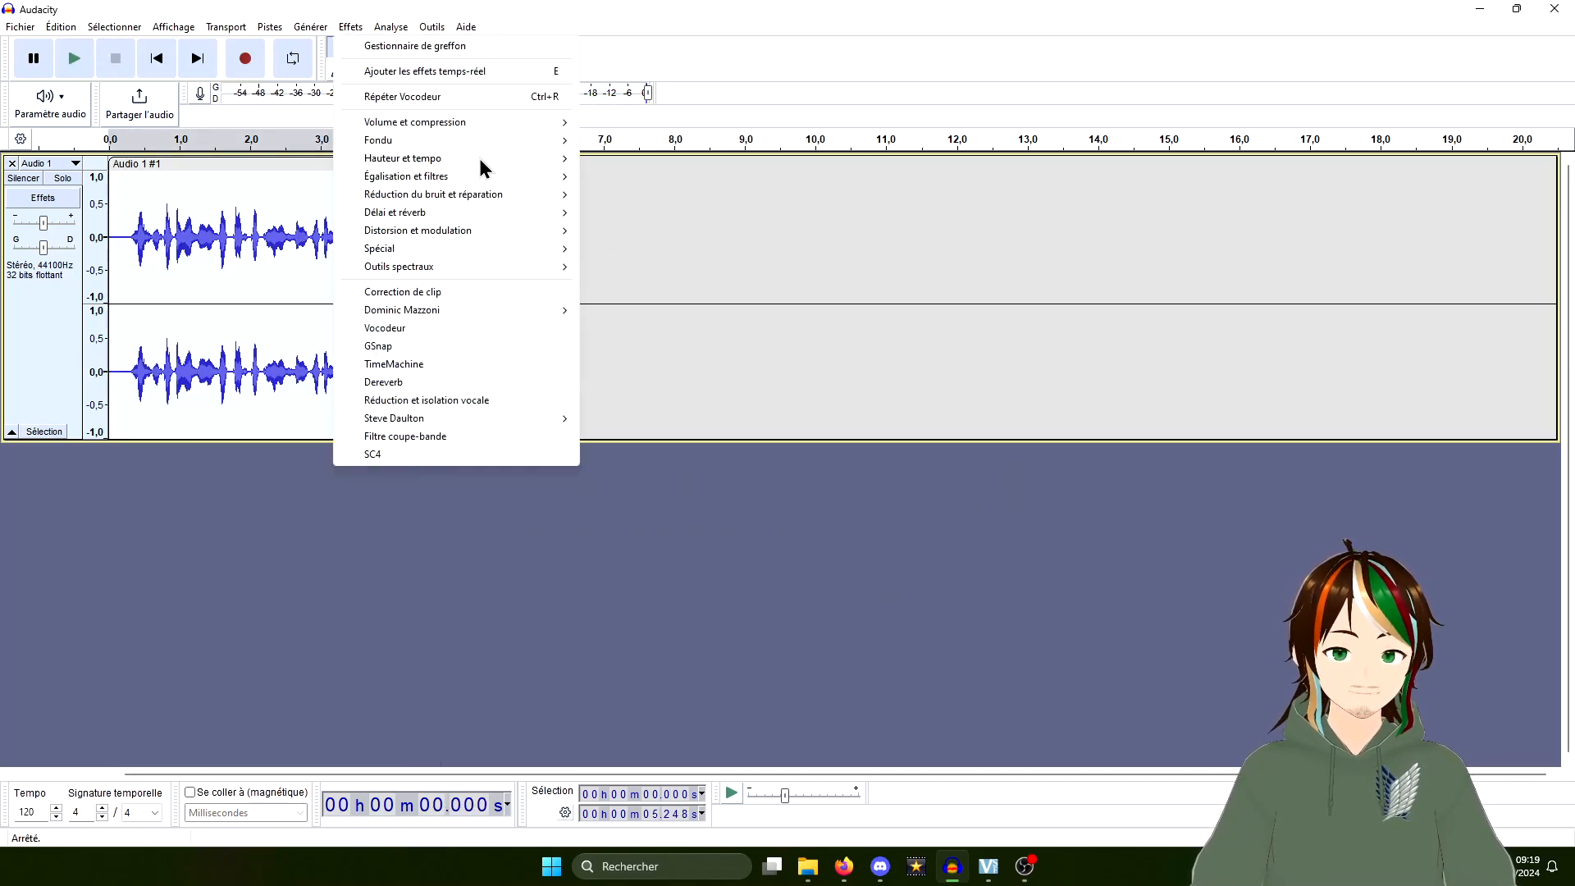
left_click(459, 328)
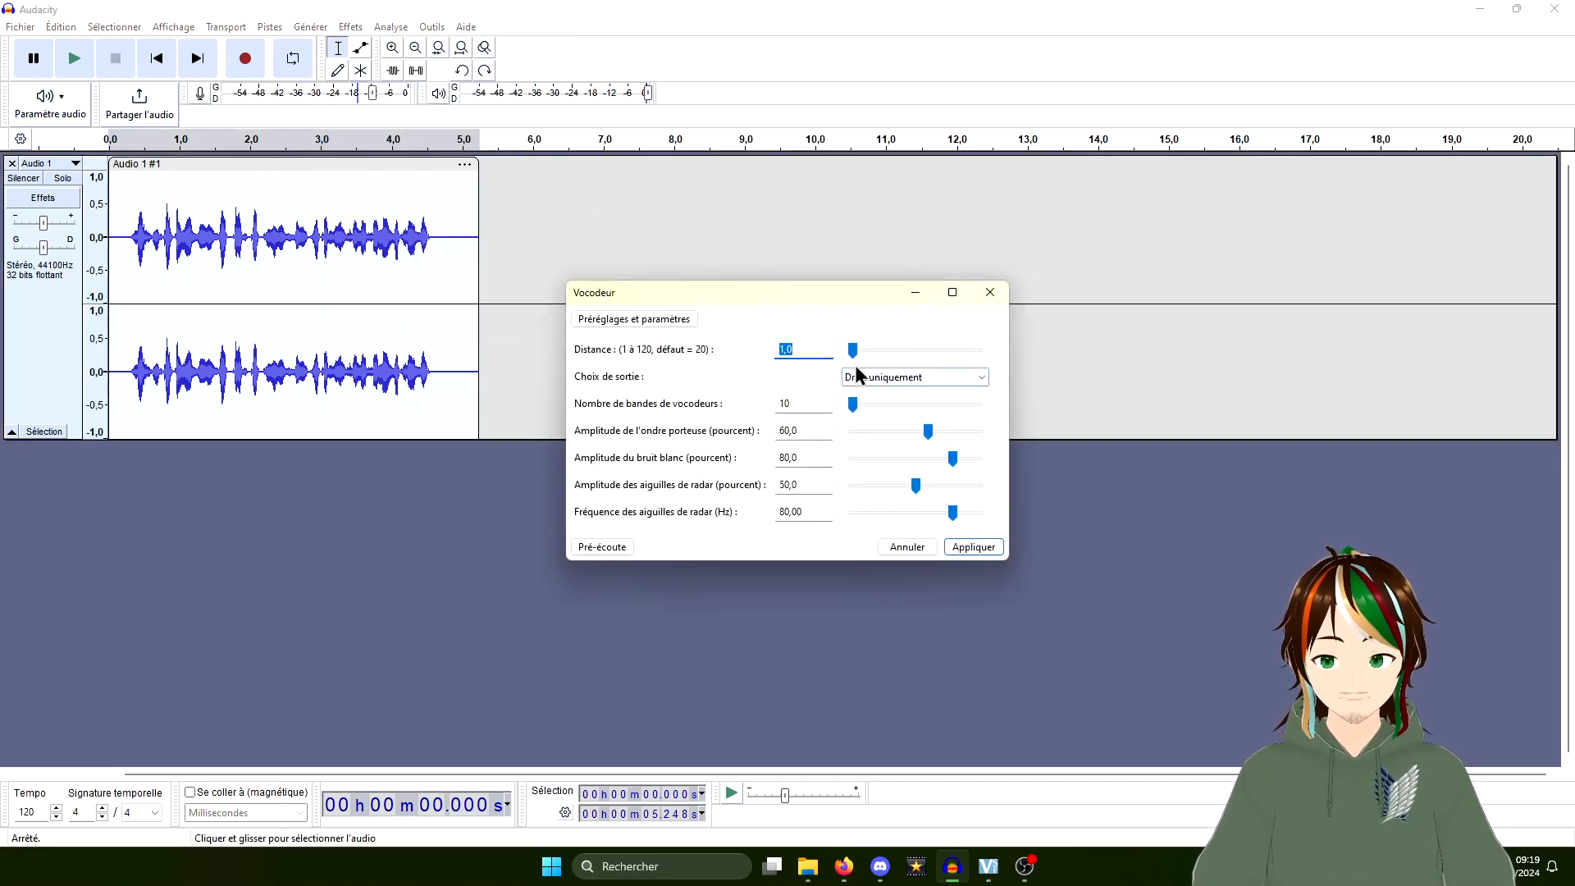
double_click(816, 404)
type("120")
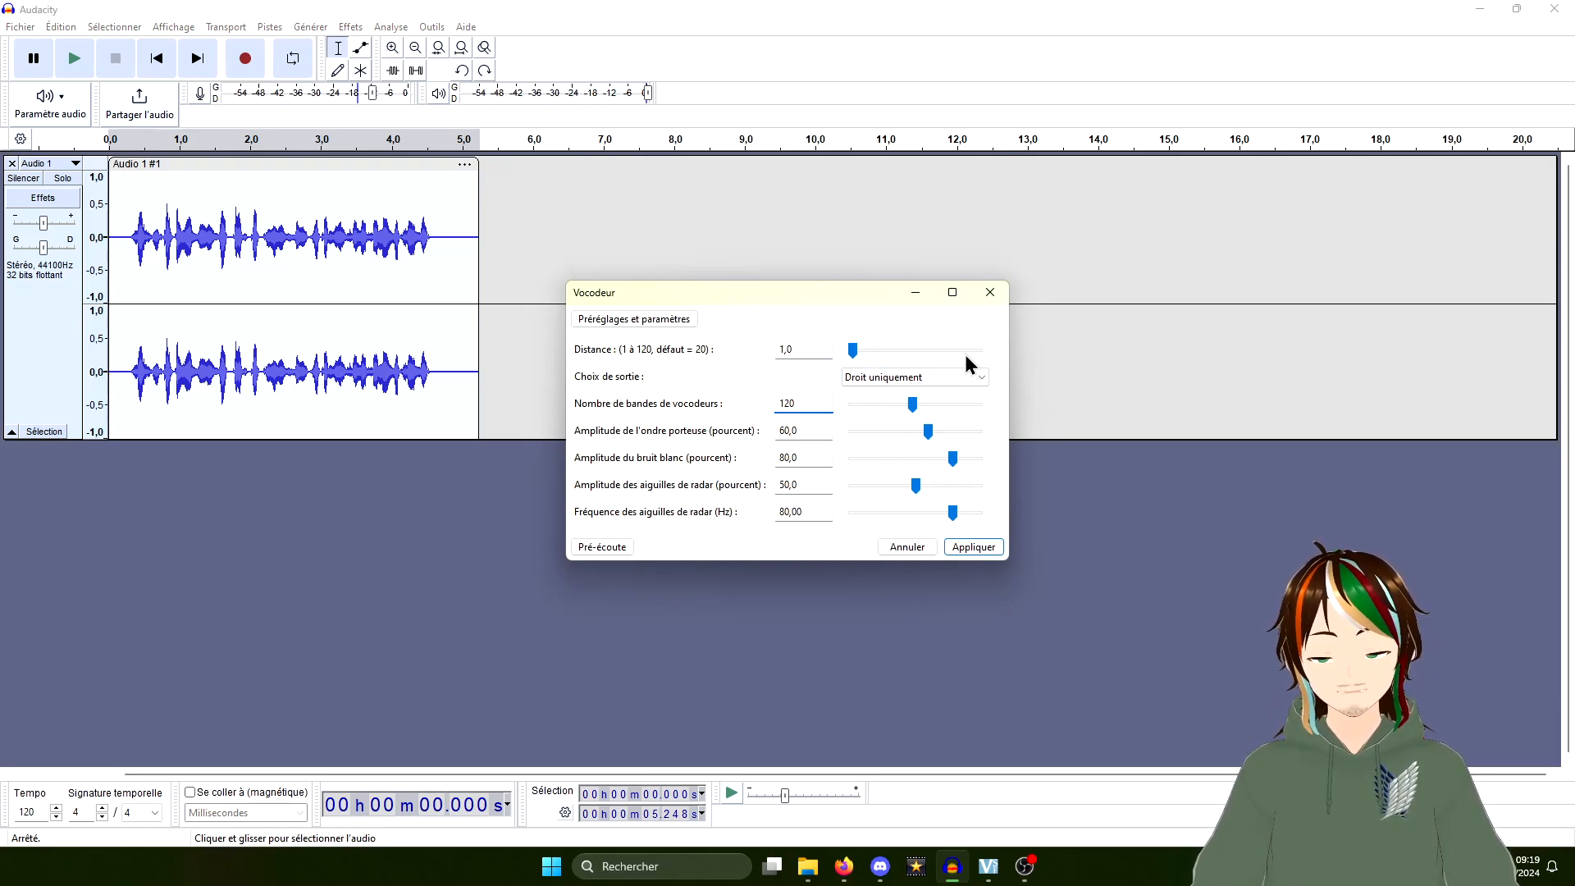
double_click(804, 512)
type("80")
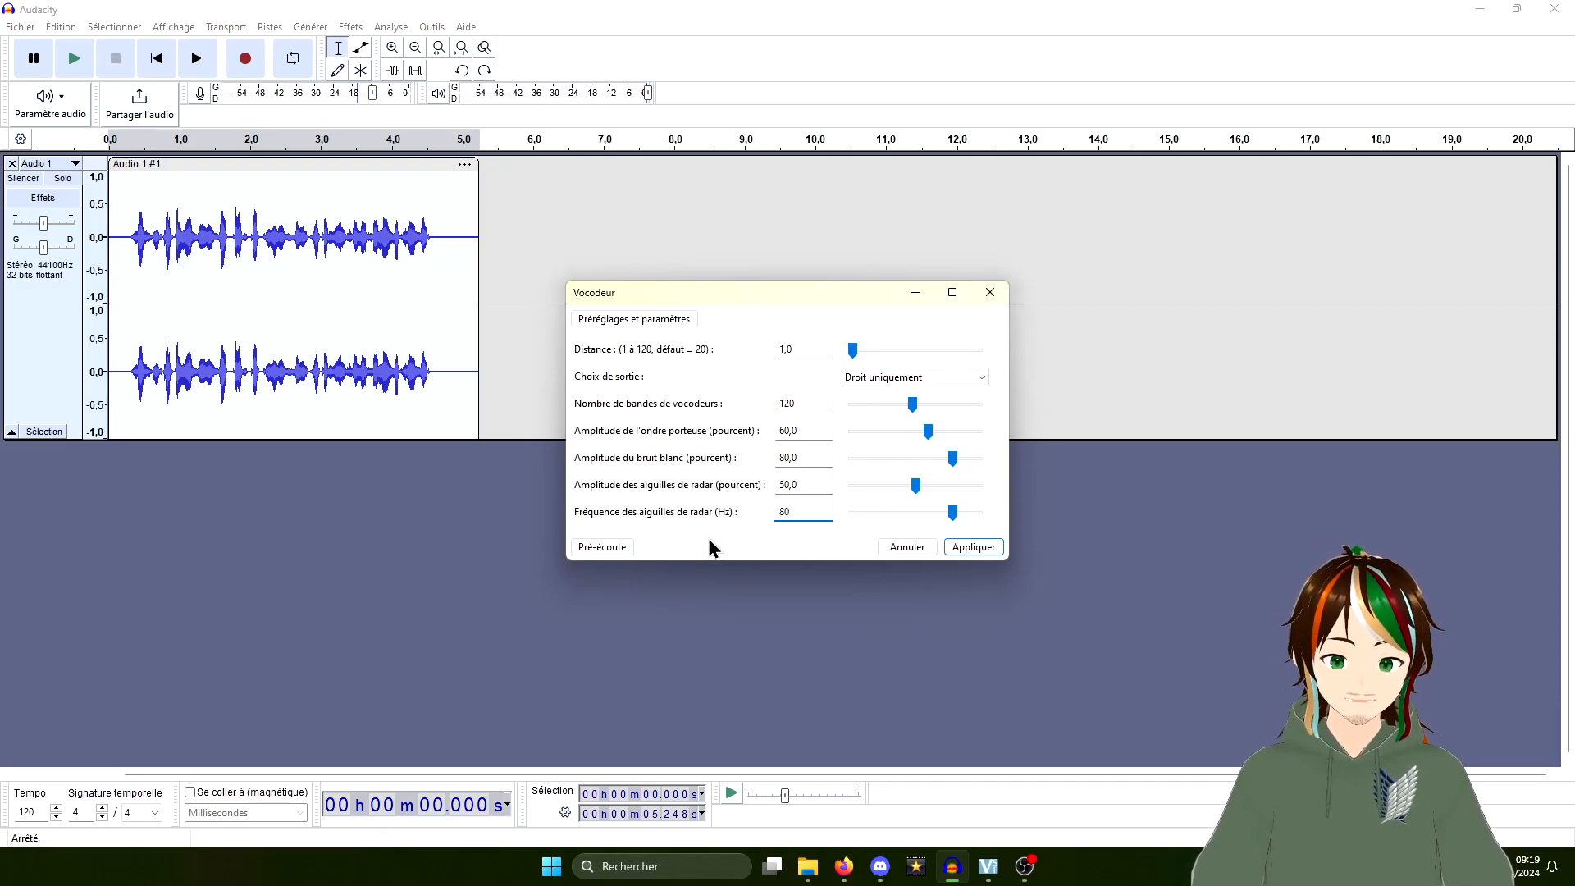
key("Tab")
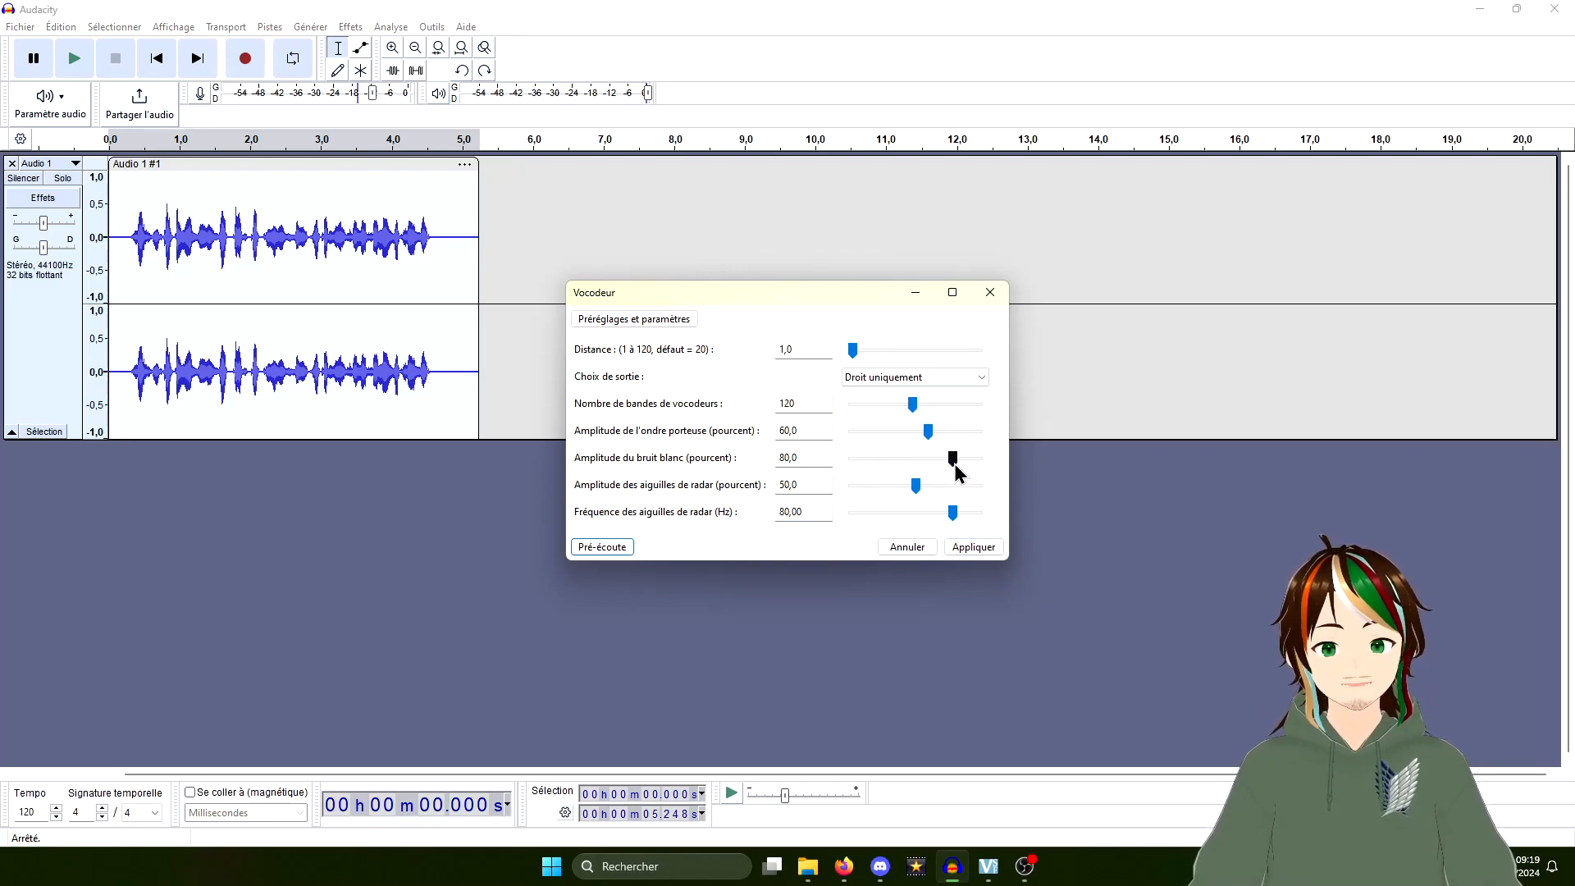
Step: Apply the Vocoder with a white noise amplitude of 0,0 percent and play the clip from about 0.2 s
key("shift+Tab")
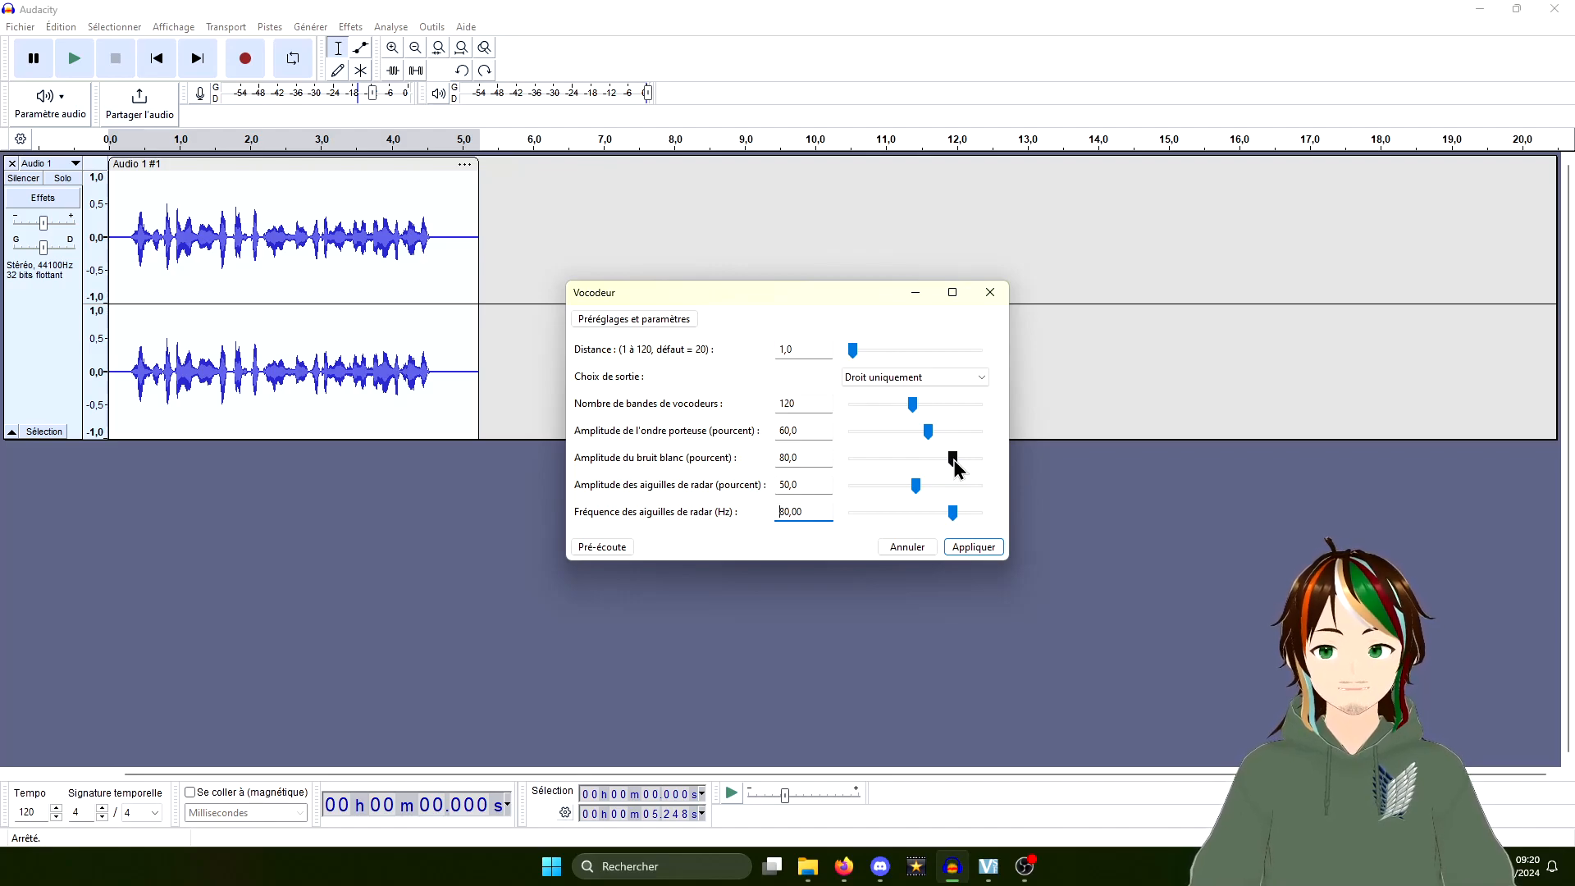
left_click(964, 548)
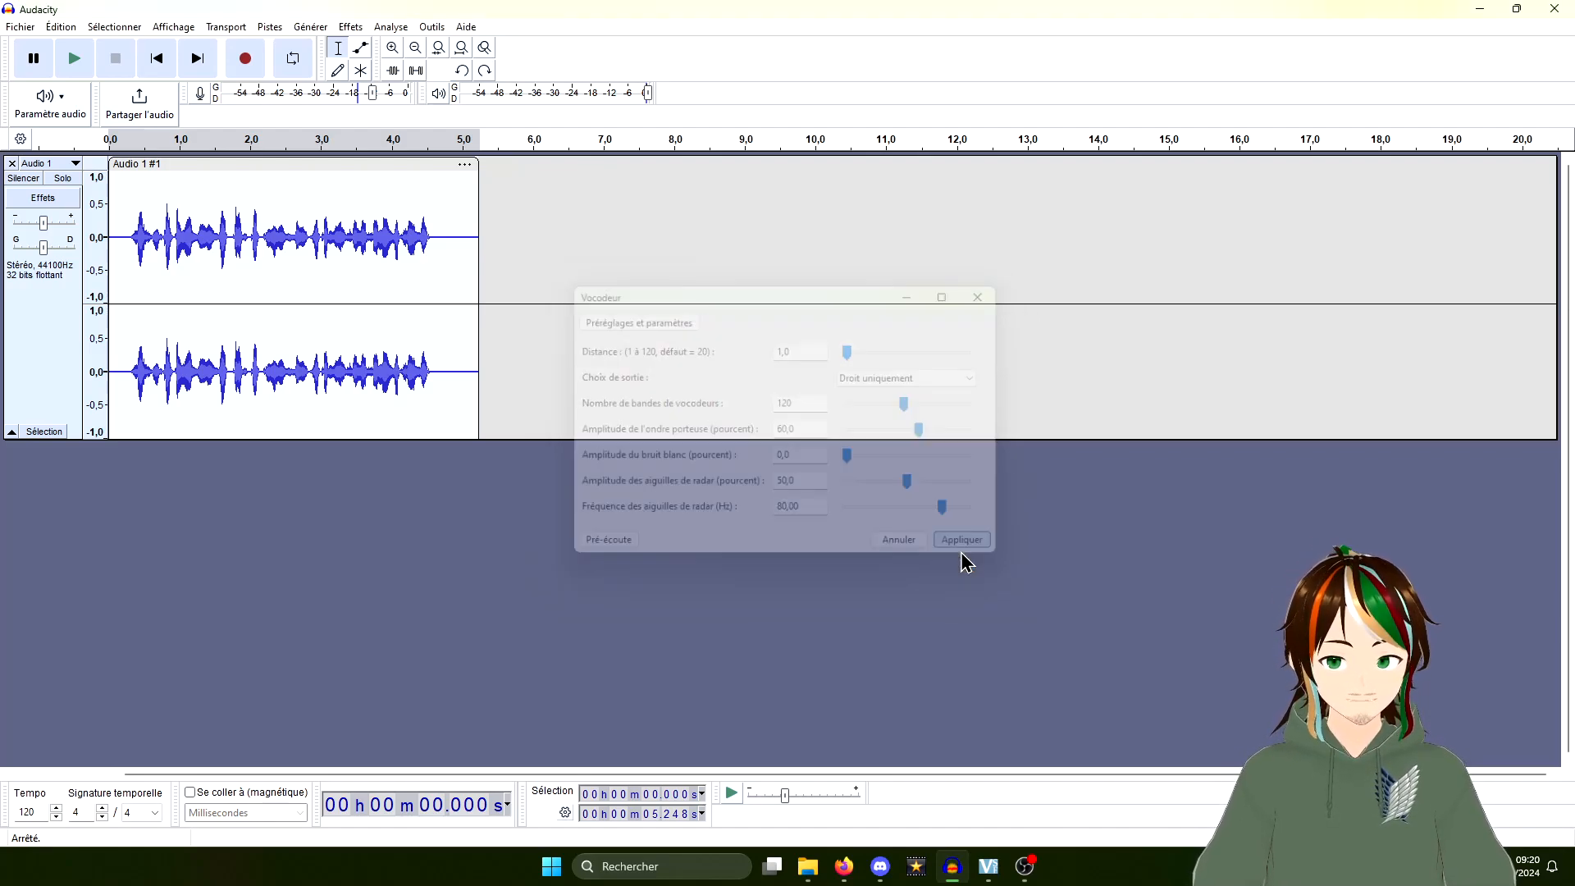
left_click(124, 246)
key("space")
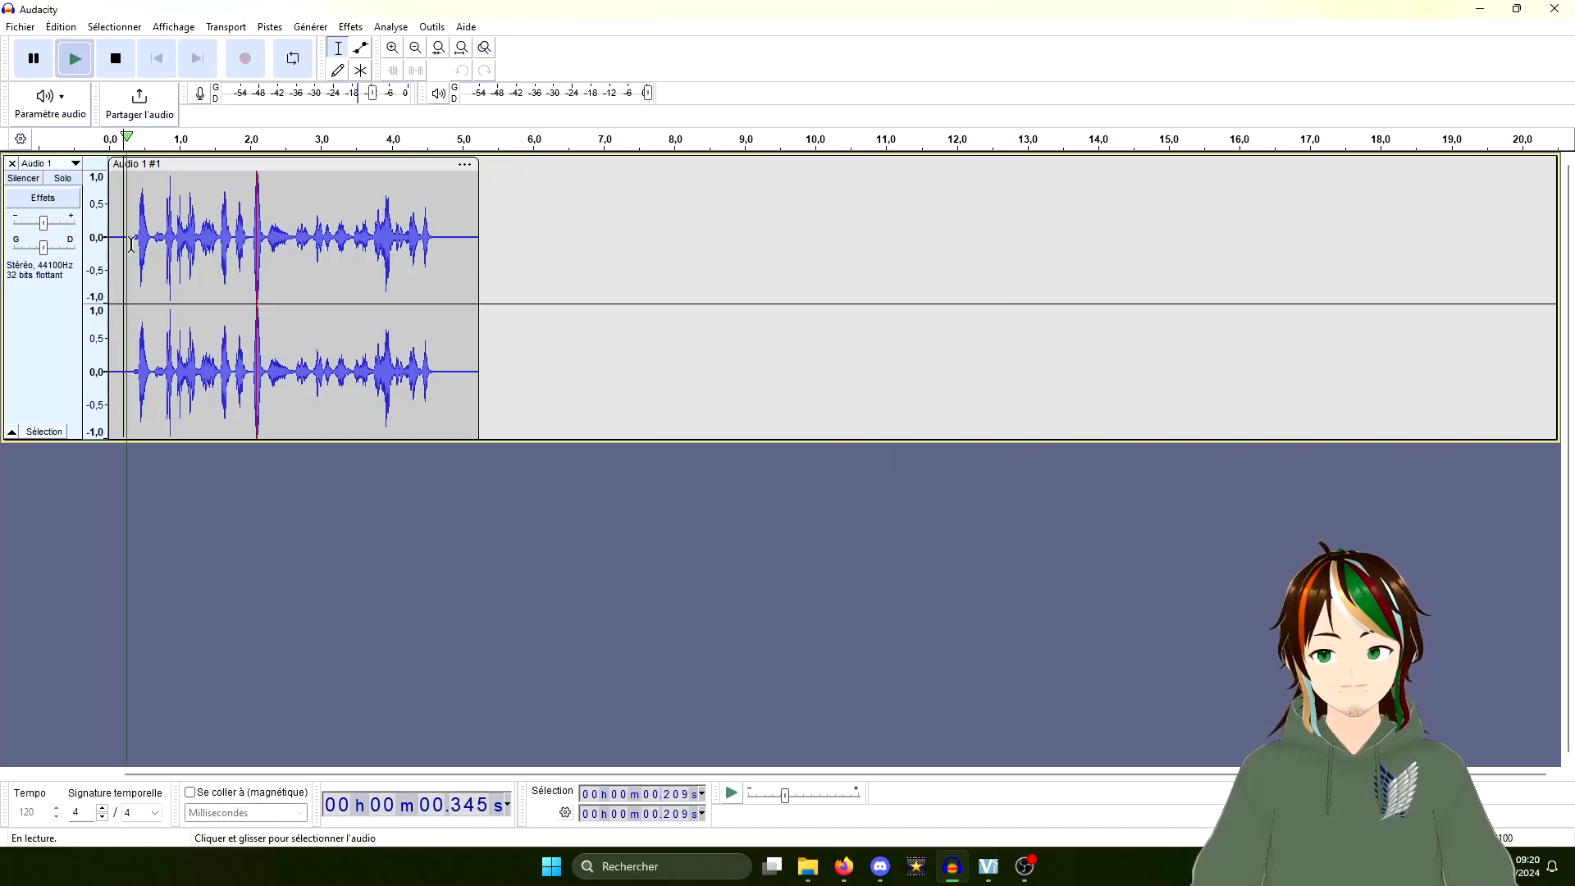